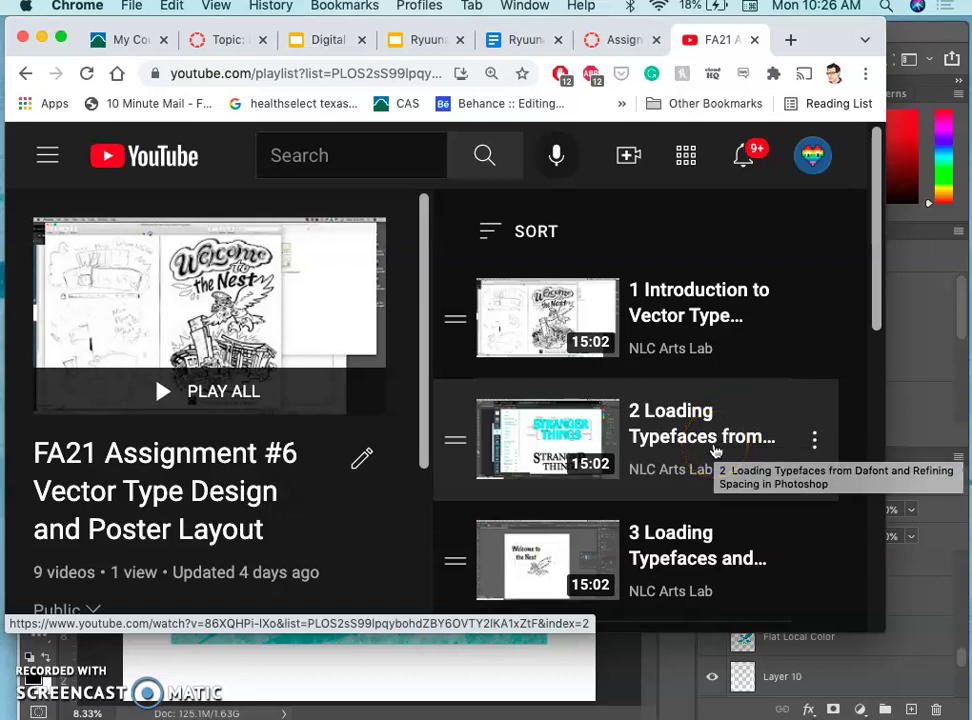
# Look through the FA21 Assignment #6 Vector Type Design and Poster Layout playlist, from video 2 to video 9
pyautogui.scroll(-3, 715, 445)
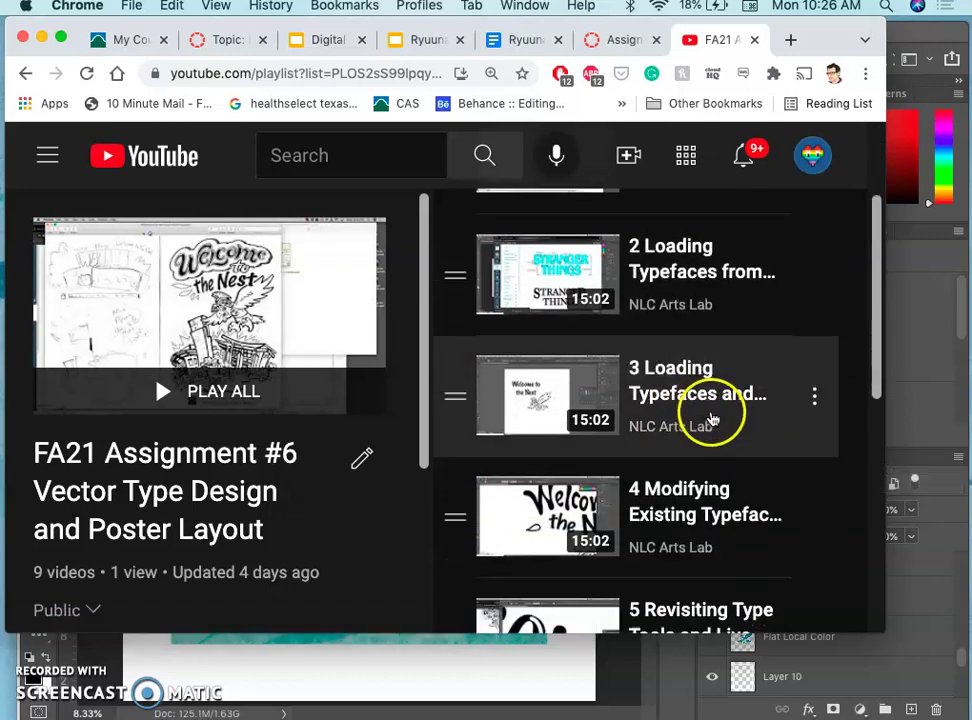
pyautogui.scroll(-1, 718, 415)
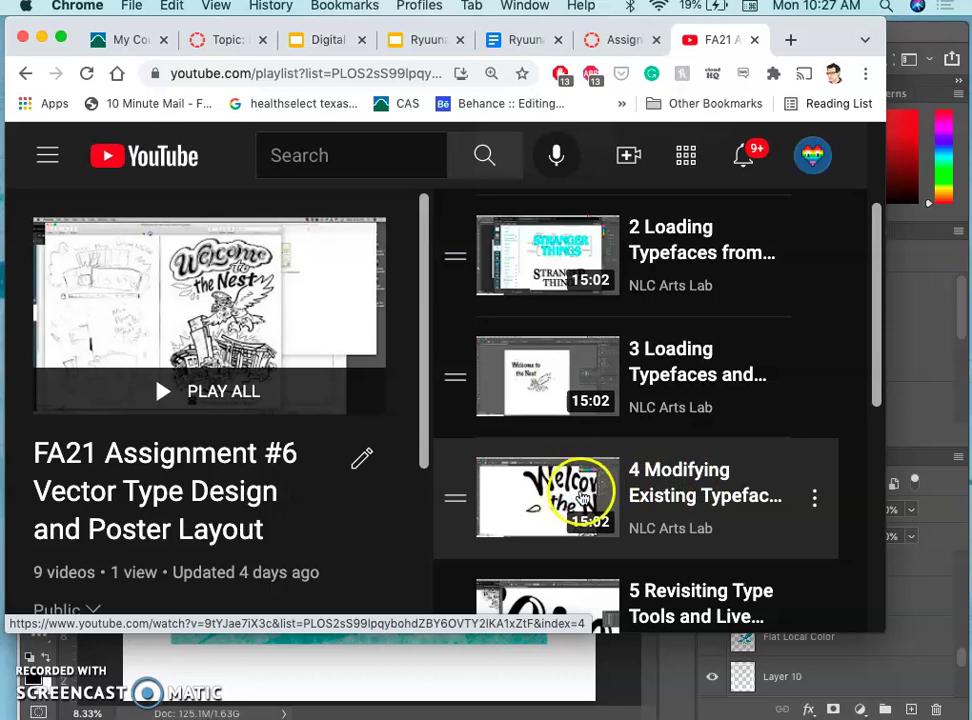
pyautogui.scroll(-3, 648, 492)
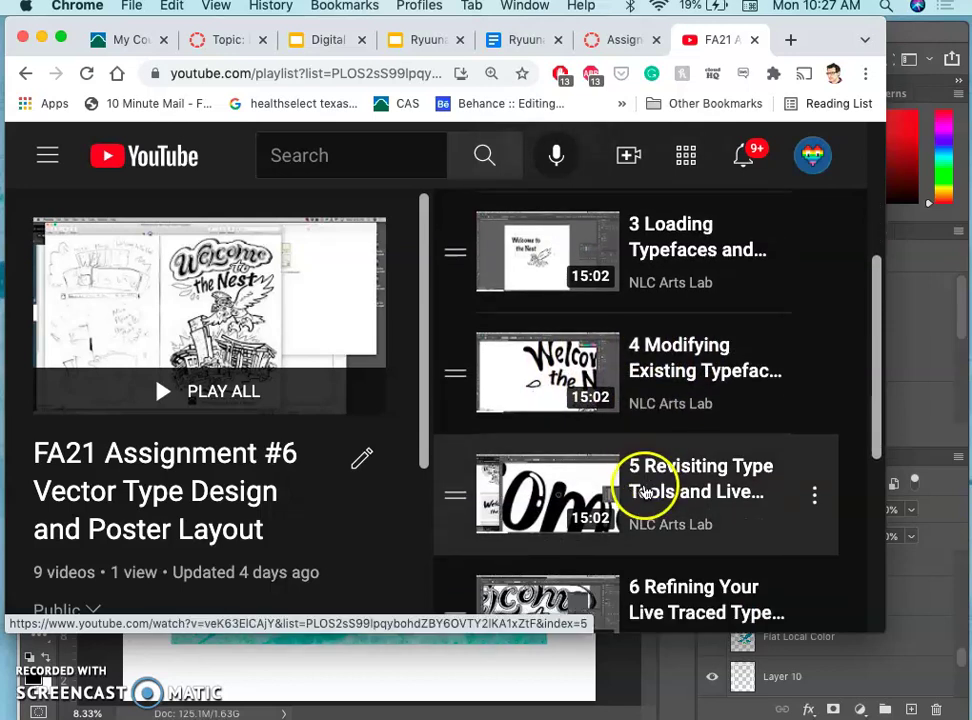
pyautogui.scroll(-3, 646, 486)
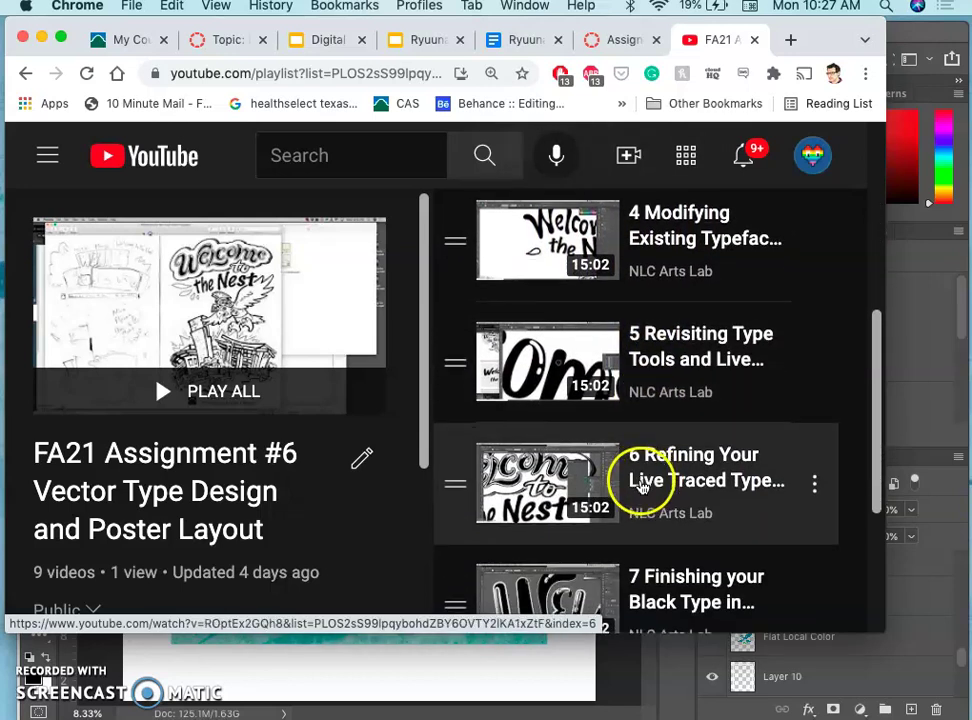
pyautogui.scroll(-2, 643, 487)
pyautogui.scroll(-2, 677, 415)
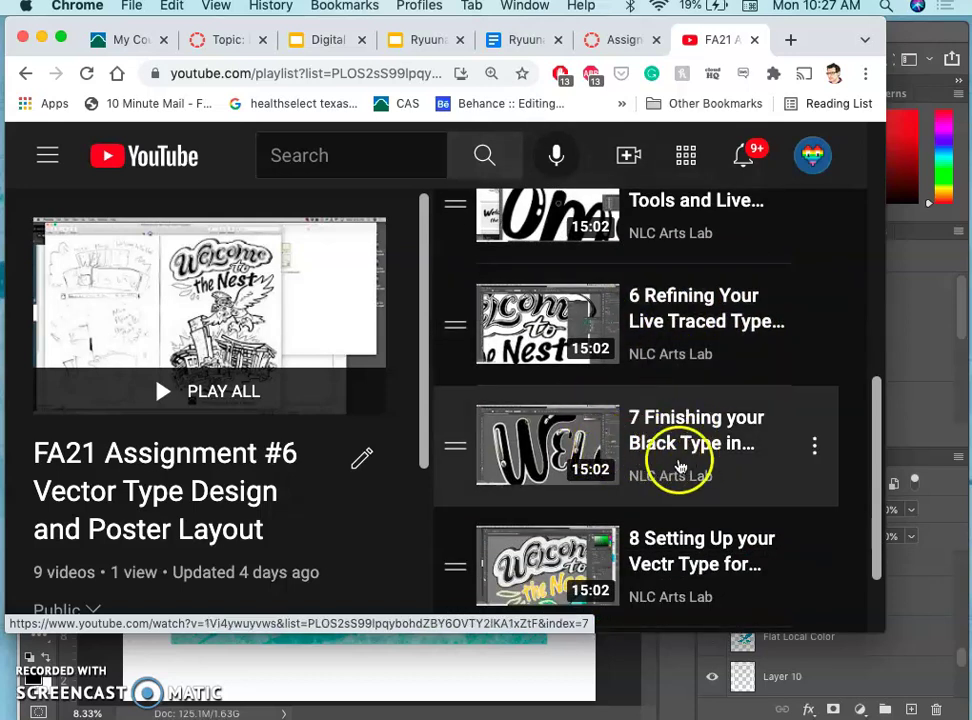
pyautogui.scroll(-1, 673, 462)
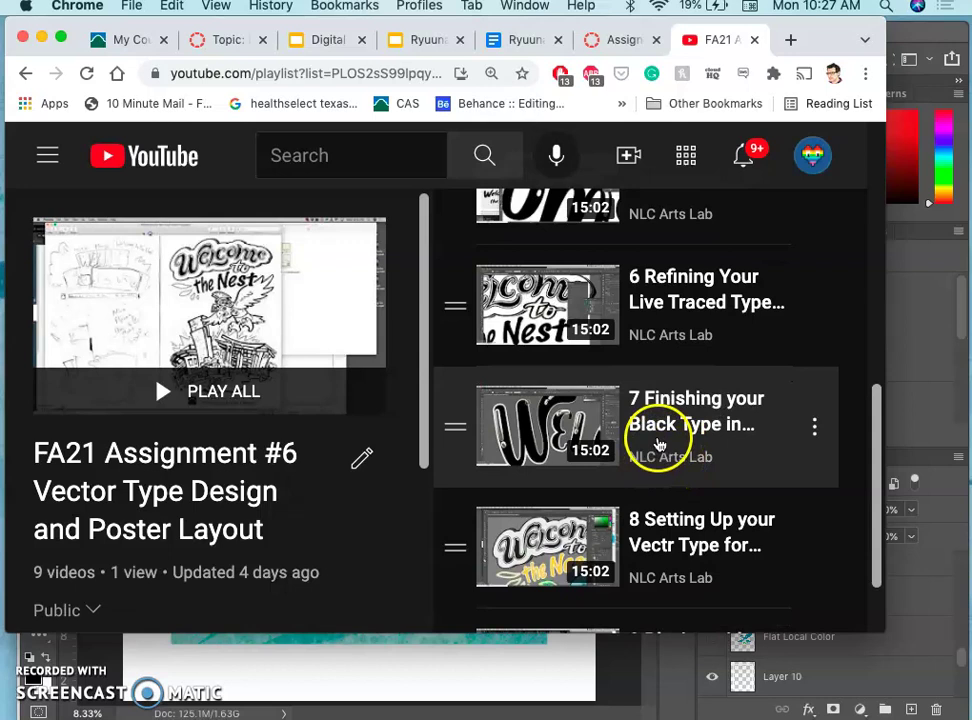
pyautogui.scroll(-3, 659, 442)
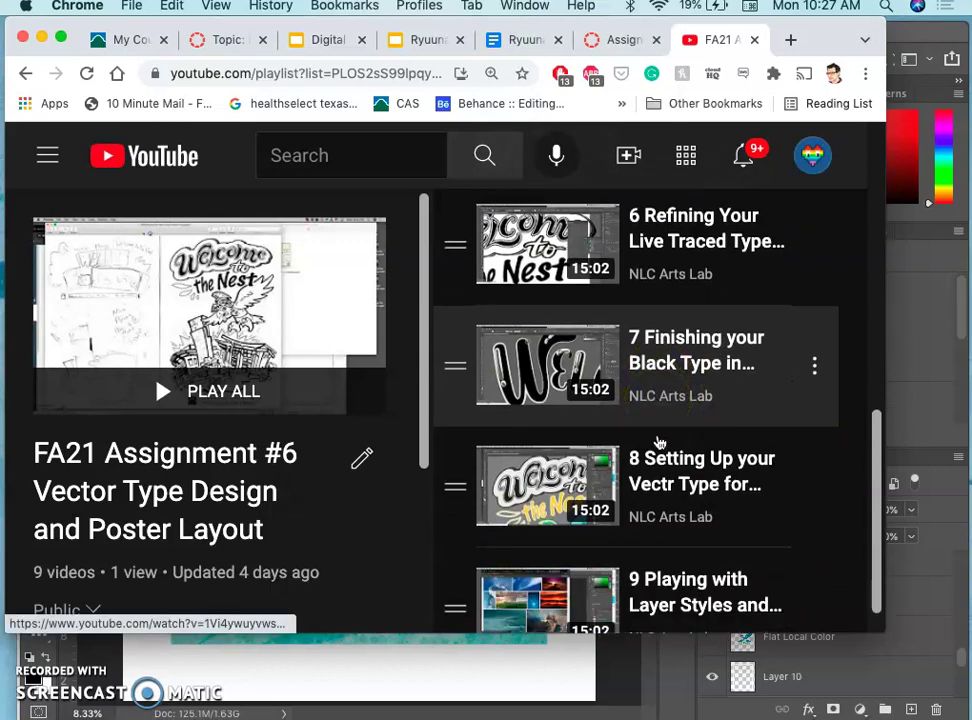
pyautogui.scroll(-1, 659, 442)
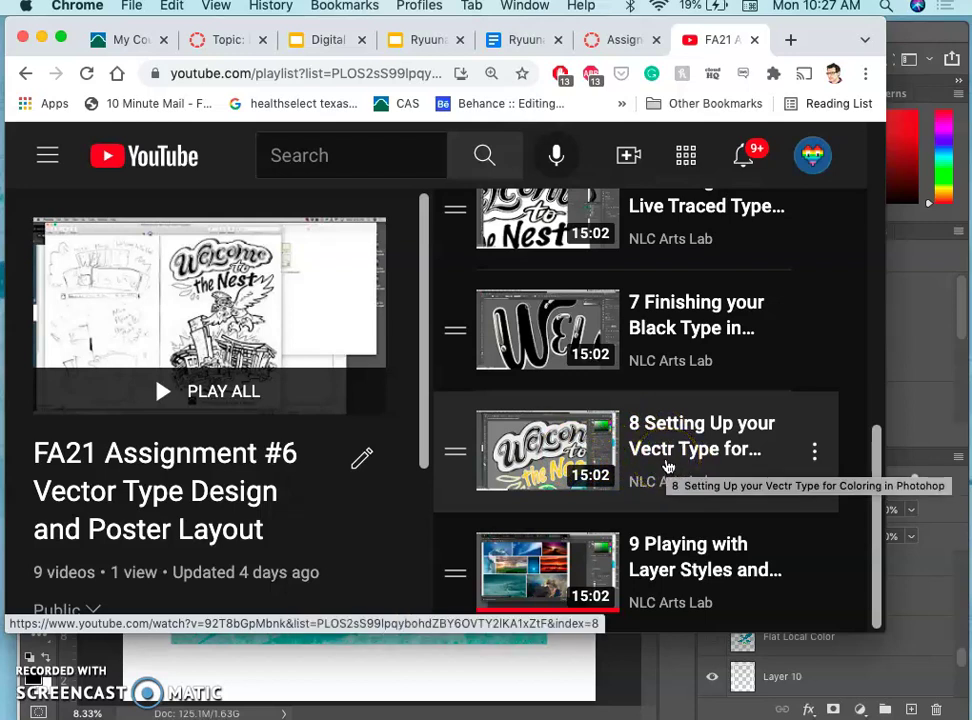
# Switch to Photoshop and hide the Layer 7 and retro-background-3101430 layers of the color poster
pyautogui.click(585, 680)
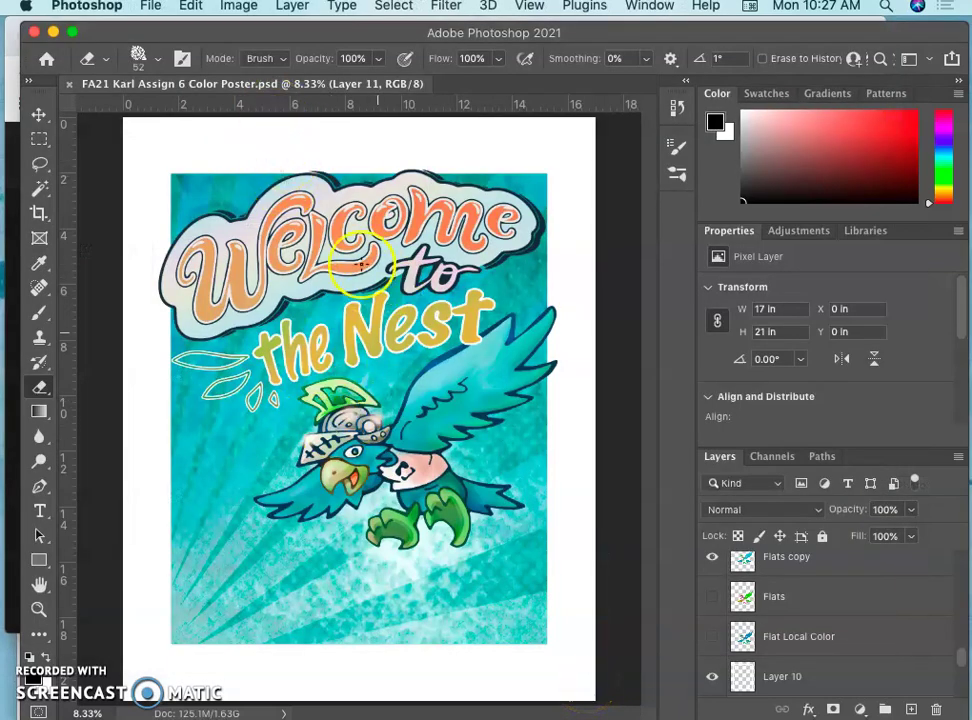
pyautogui.scroll(-5, 814, 620)
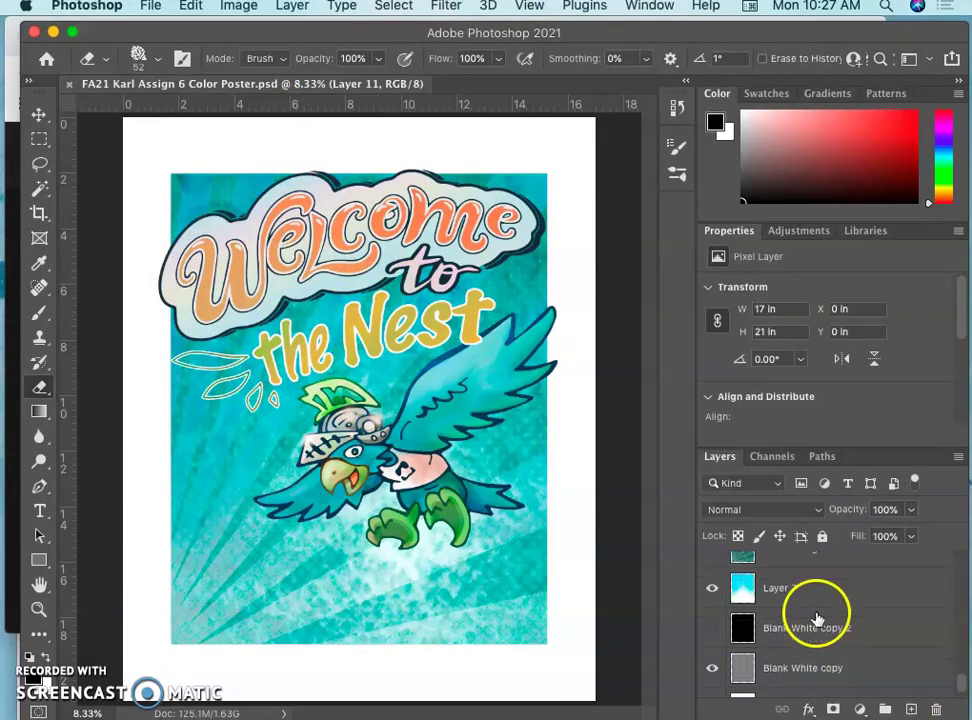
pyautogui.click(712, 592)
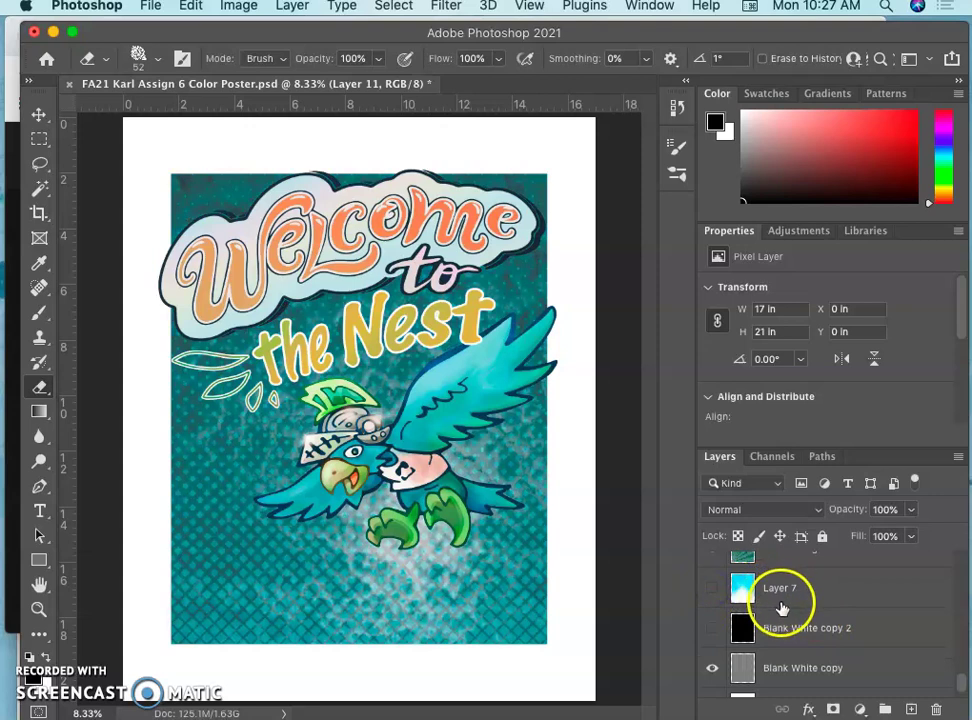
pyautogui.scroll(1, 781, 607)
pyautogui.click(713, 586)
pyautogui.scroll(1, 722, 596)
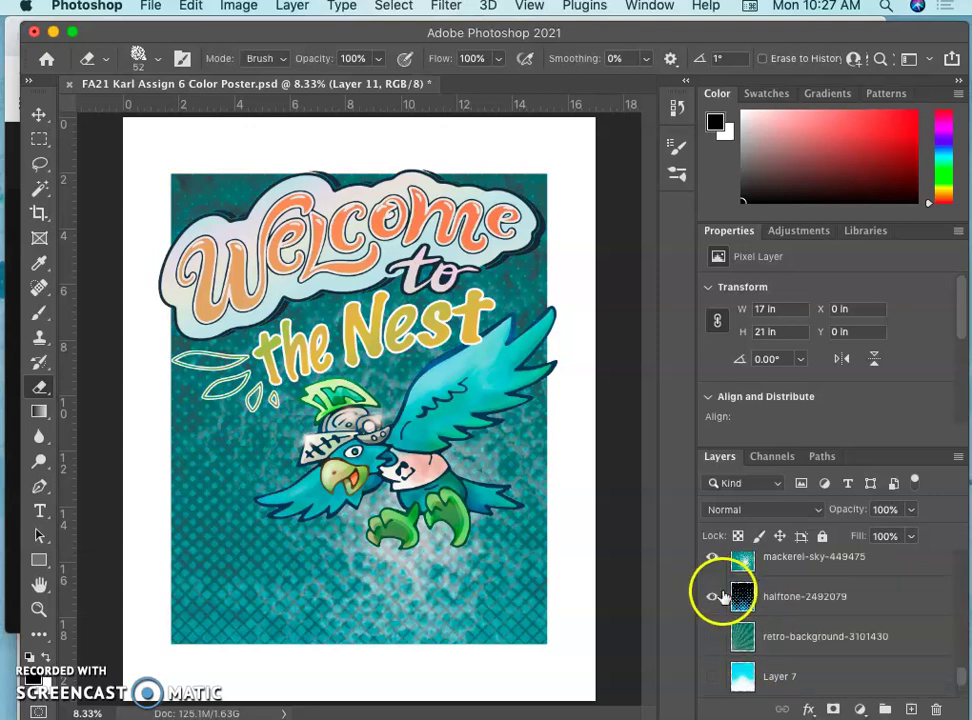
# Hide the halftone-2492079 layer, both mackerel-sky-449475 layers and the gray Blank White copy layer
pyautogui.click(712, 596)
pyautogui.click(712, 558)
pyautogui.scroll(3, 788, 651)
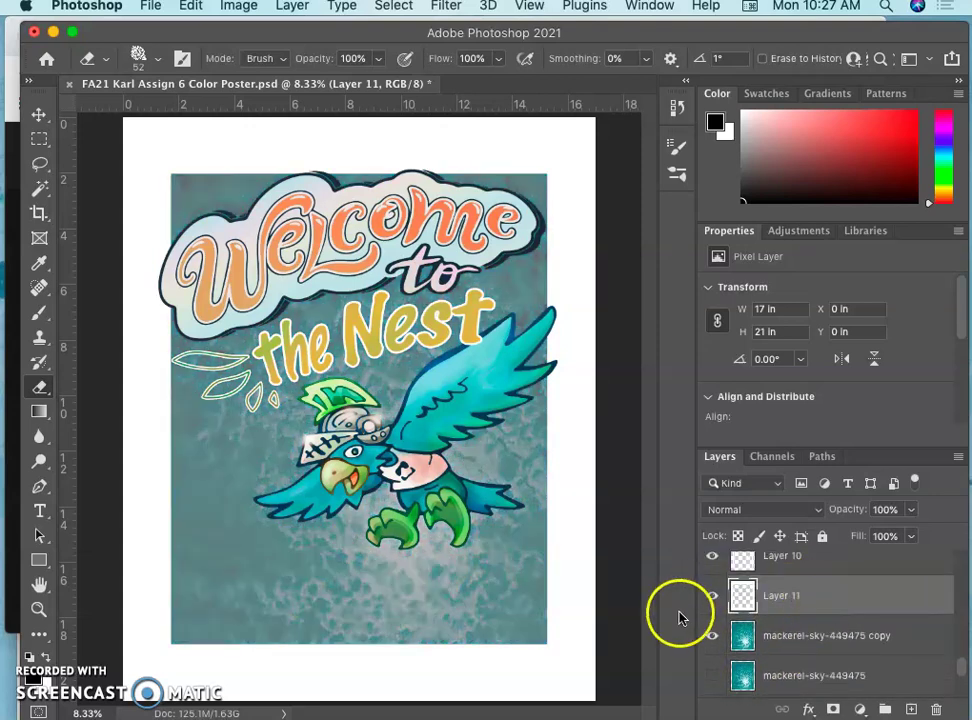
pyautogui.click(712, 635)
pyautogui.scroll(-6, 780, 613)
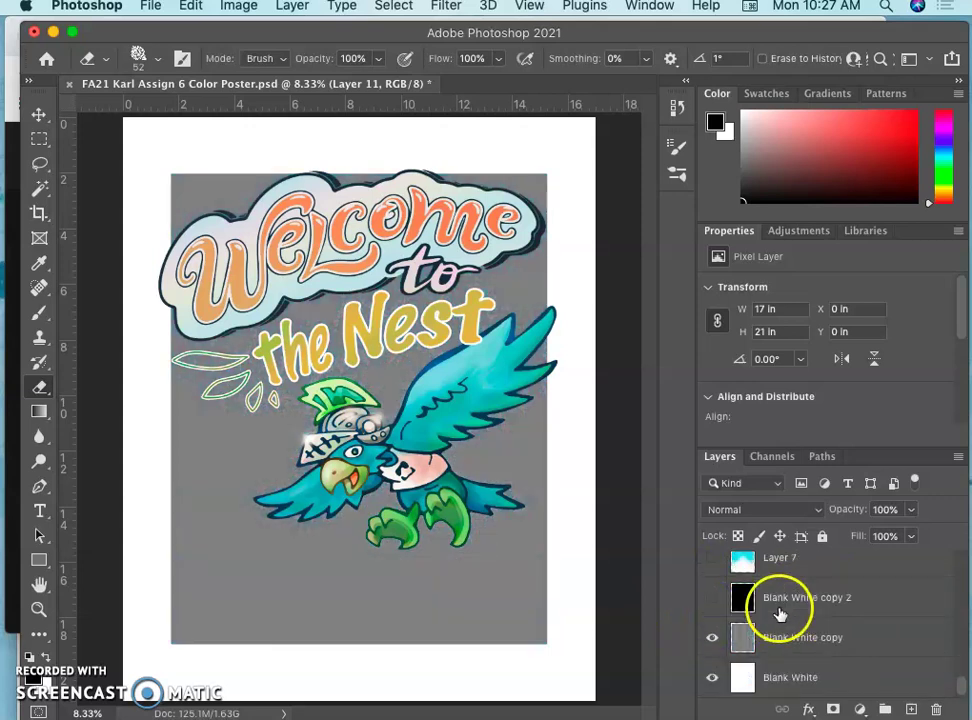
pyautogui.click(712, 637)
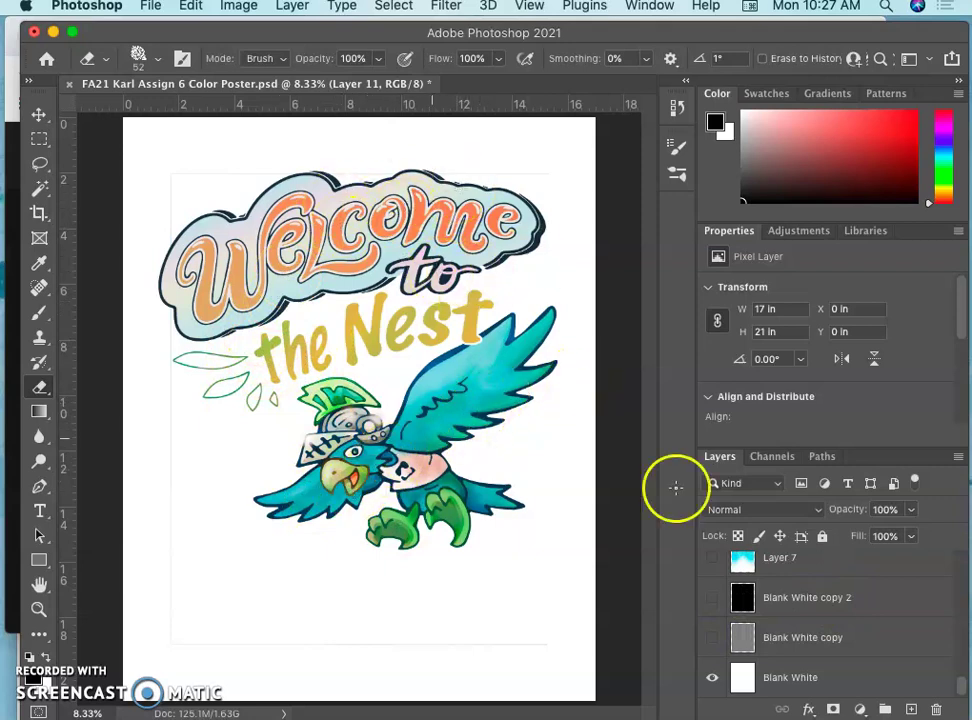
# Preview the artwork over the gray Blank White copy and black Blank White copy 2 layers, leaving both hidden
pyautogui.click(712, 639)
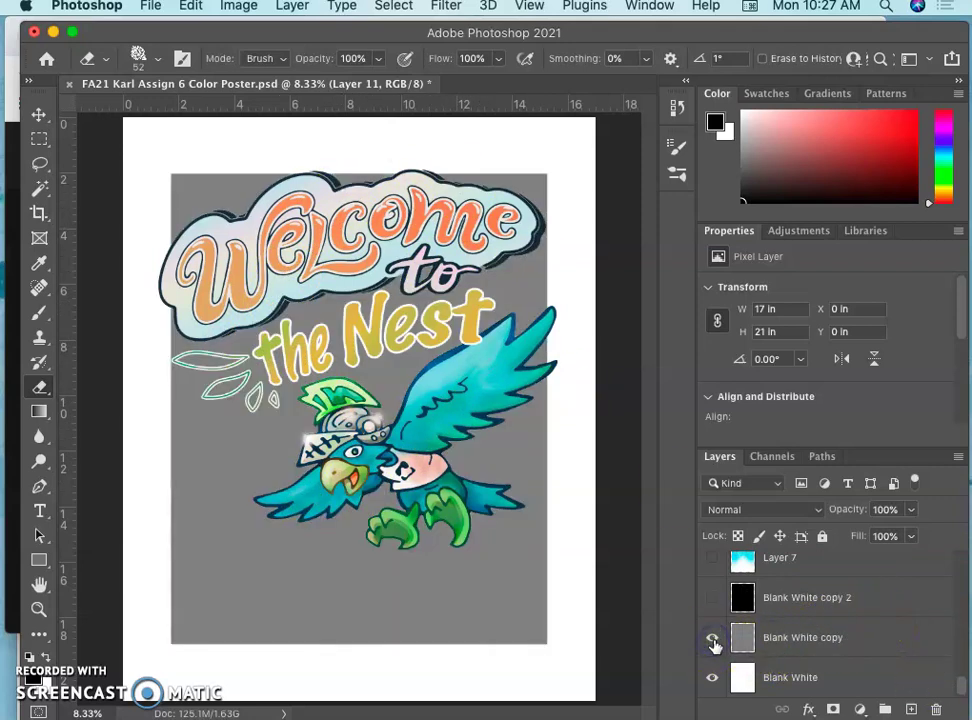
pyautogui.click(713, 600)
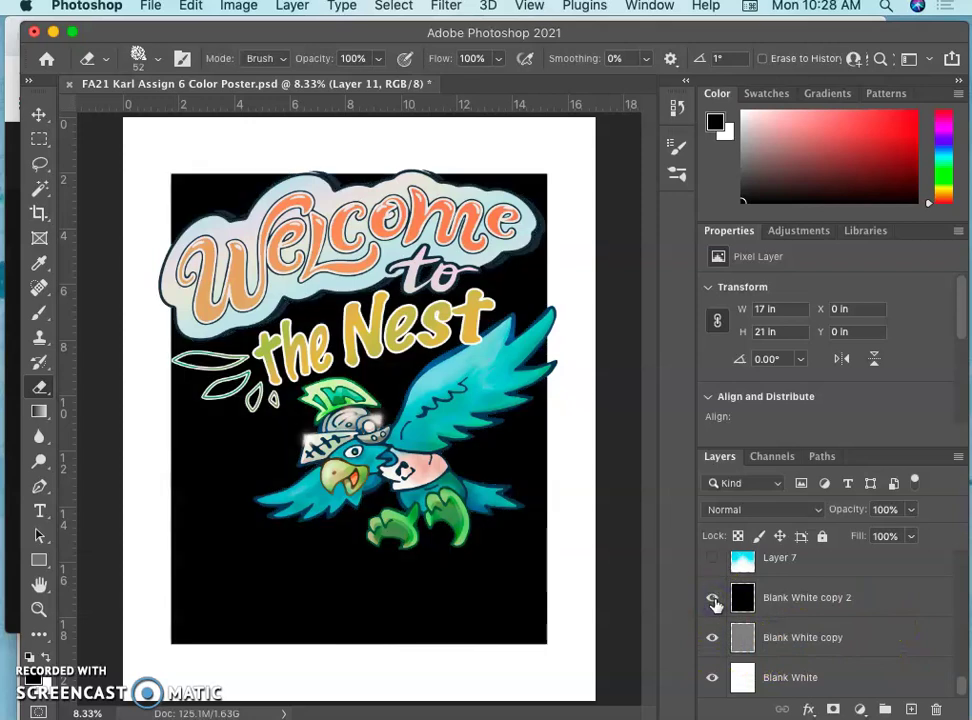
pyautogui.click(713, 599)
pyautogui.click(712, 638)
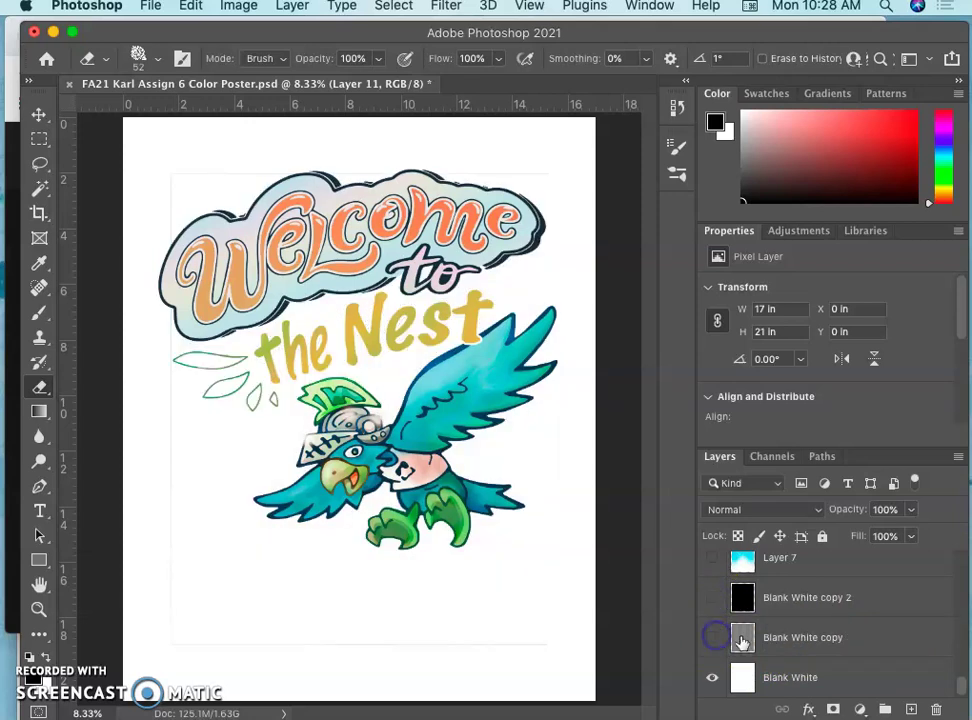
# Find the Black Type copy layer in the layer stack and compare the lettering with it hidden and shown
pyautogui.scroll(10, 842, 630)
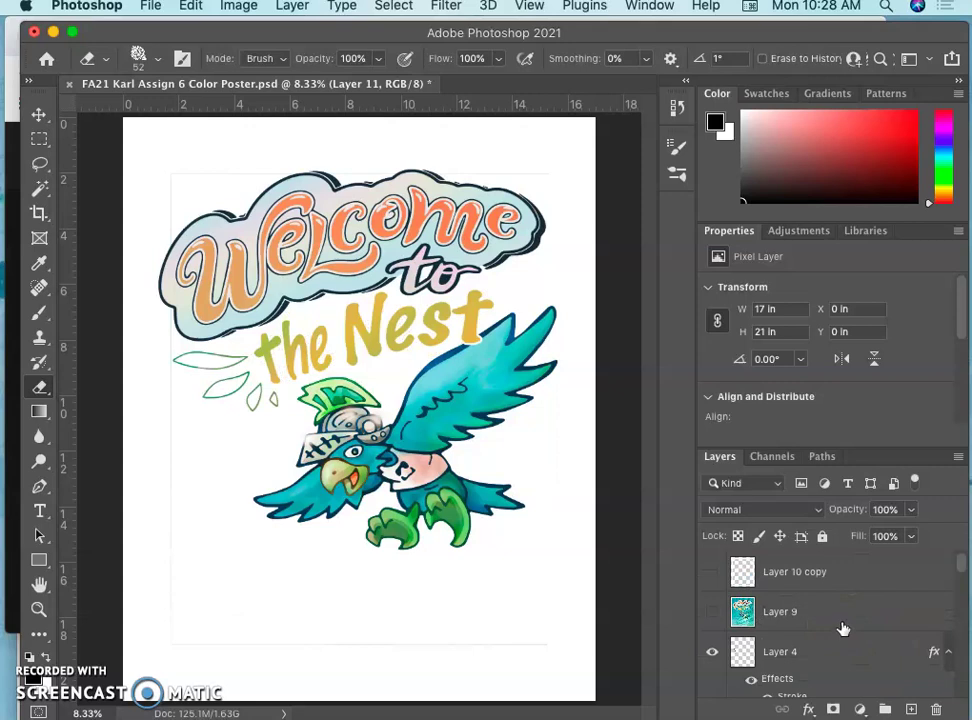
pyautogui.scroll(-10, 843, 628)
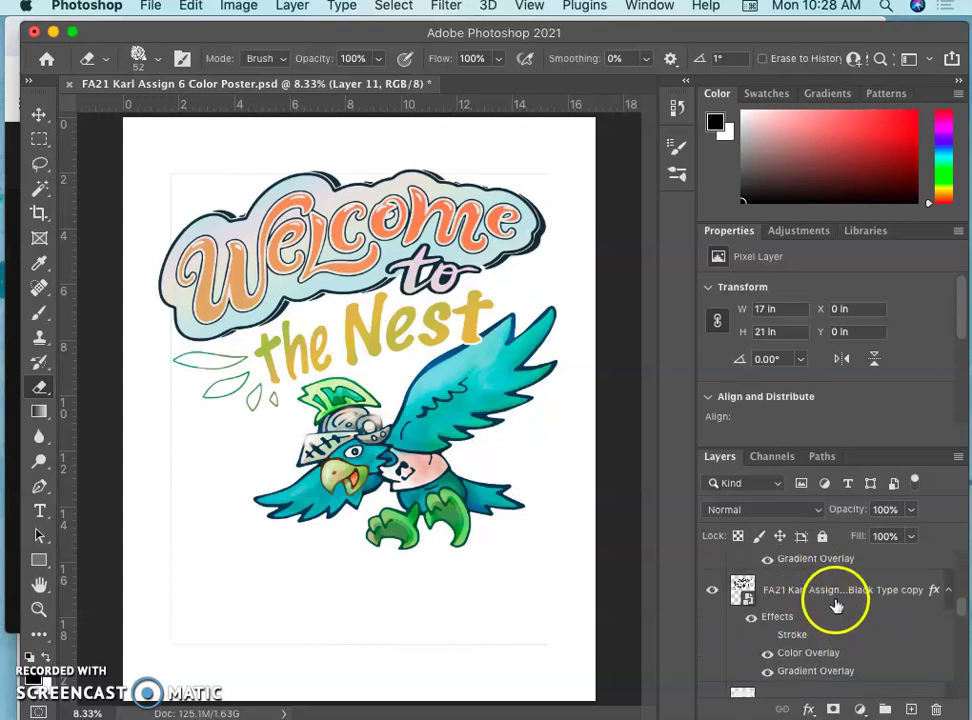
pyautogui.click(714, 590)
pyautogui.click(714, 592)
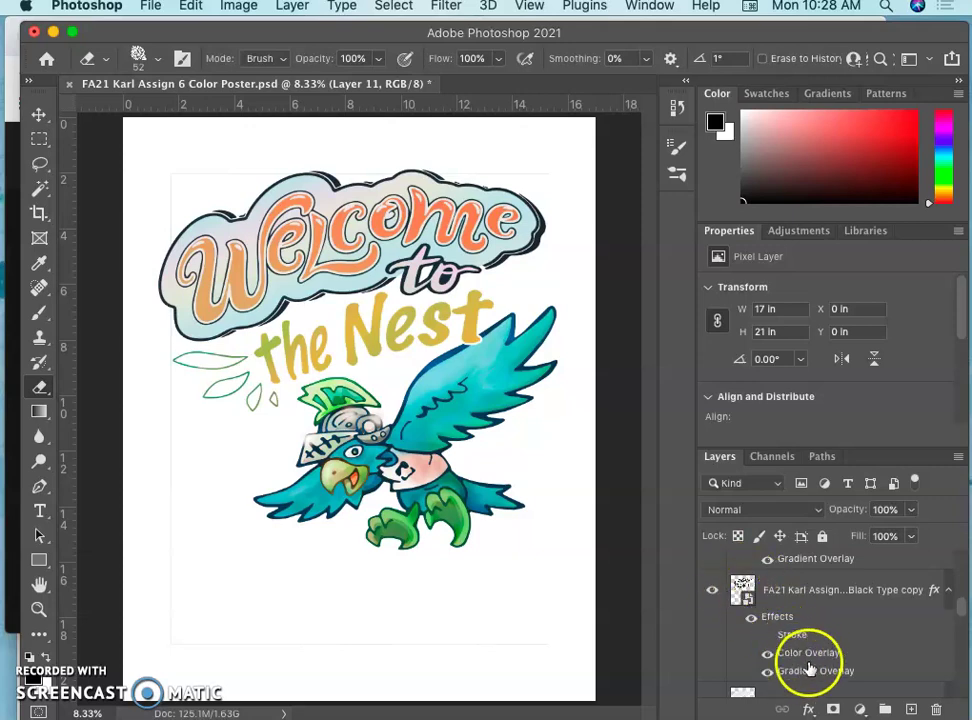
# Compare the Welcome lettering with Layer 8 hidden and shown, leaving the layer visible
pyautogui.scroll(5, 791, 630)
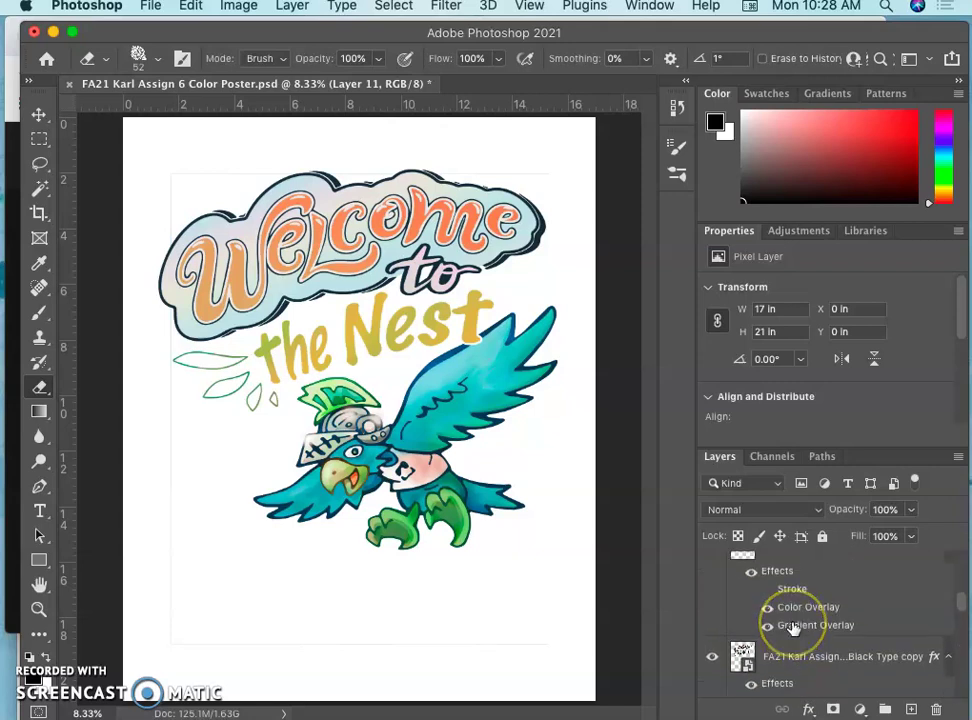
pyautogui.click(711, 609)
pyautogui.click(711, 609)
pyautogui.click(711, 609)
pyautogui.click(711, 609)
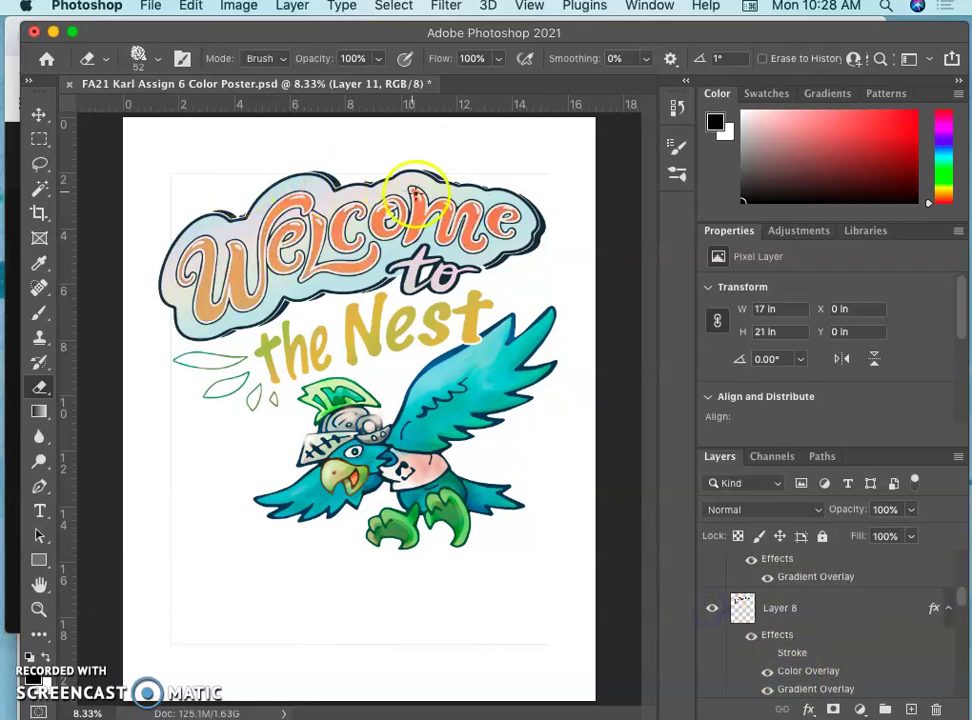
pyautogui.click(712, 610)
pyautogui.click(712, 610)
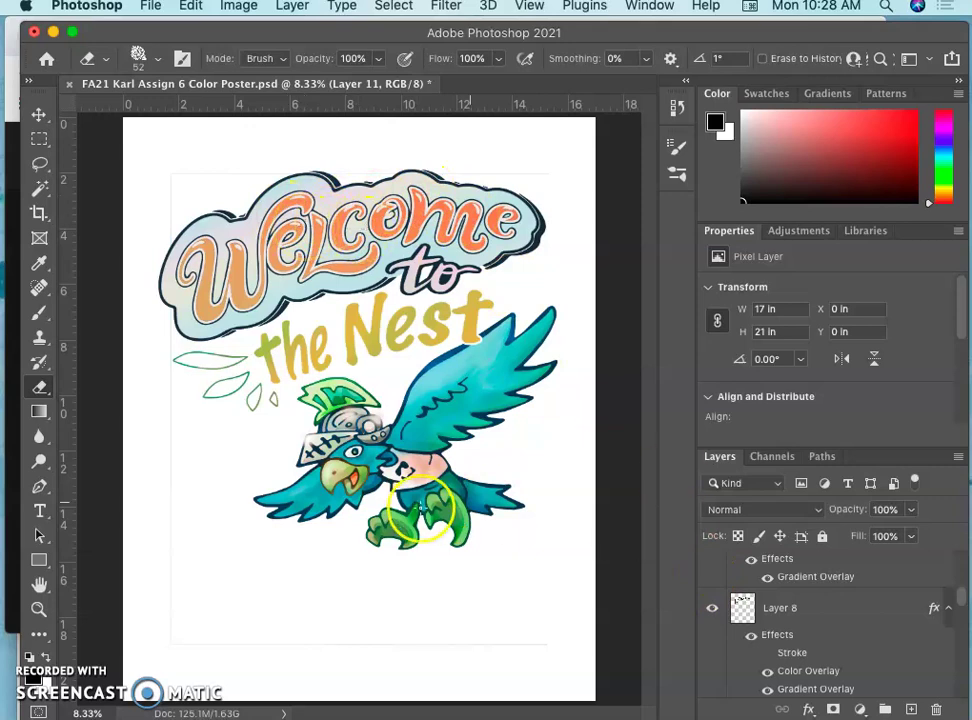
# Examine the poster's full layer stack and recheck the lettering with the Black Type copy layer hidden and shown
pyautogui.scroll(-10, 840, 605)
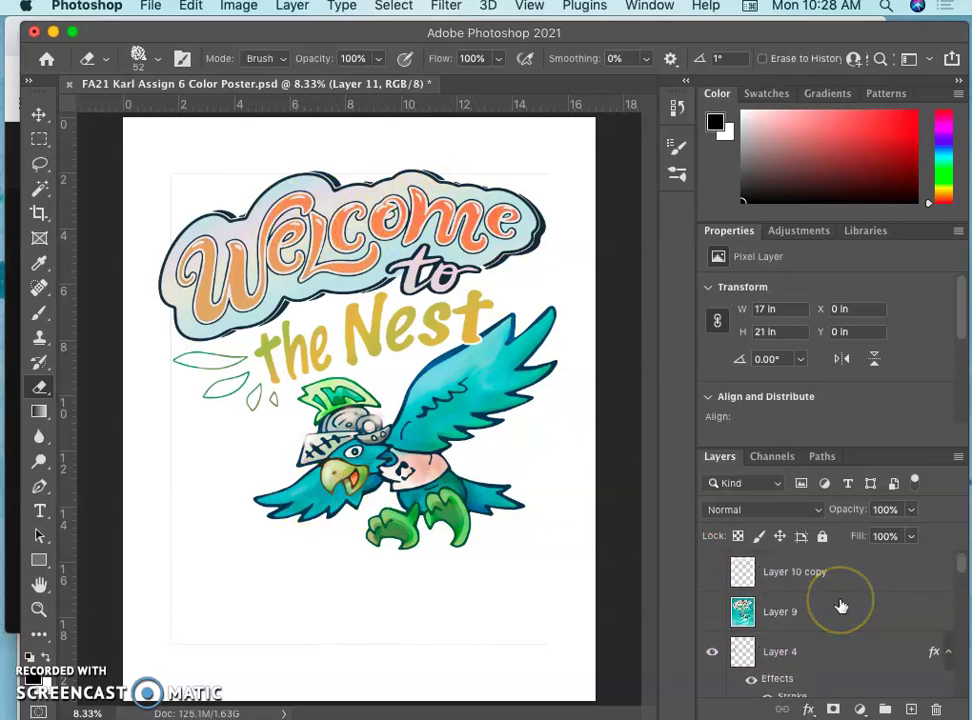
pyautogui.scroll(-10, 842, 604)
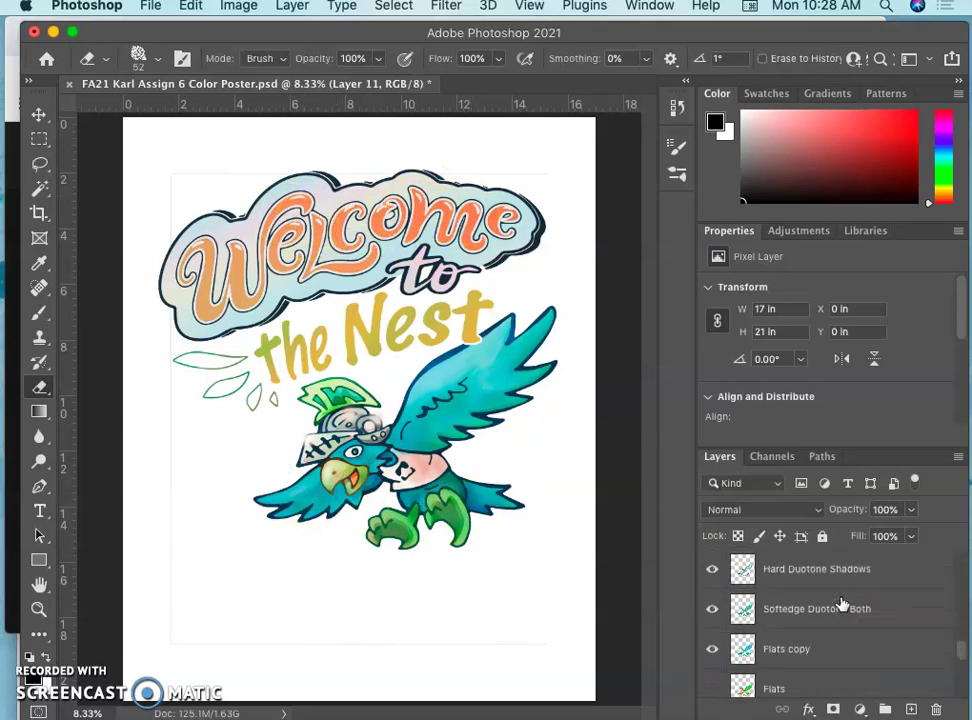
pyautogui.scroll(10, 842, 604)
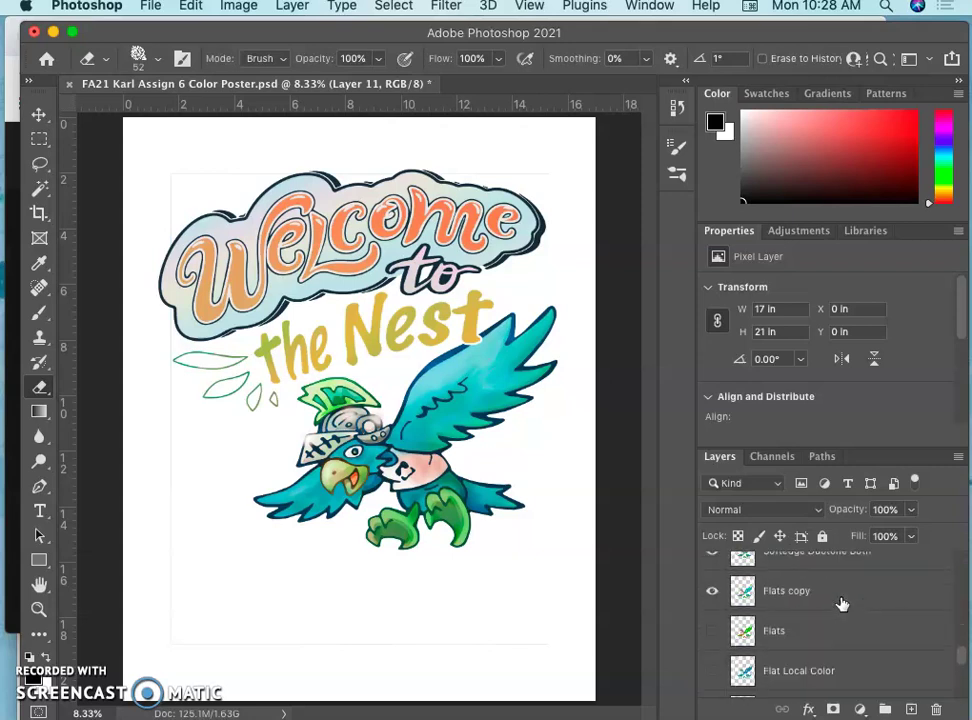
pyautogui.scroll(5, 842, 604)
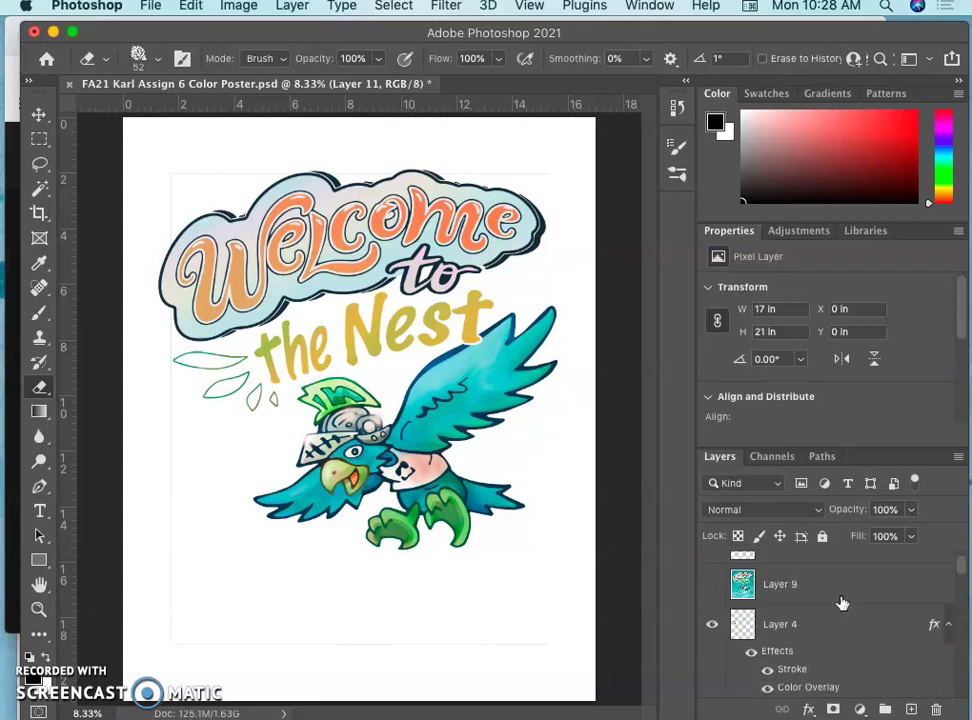
pyautogui.scroll(-5, 842, 604)
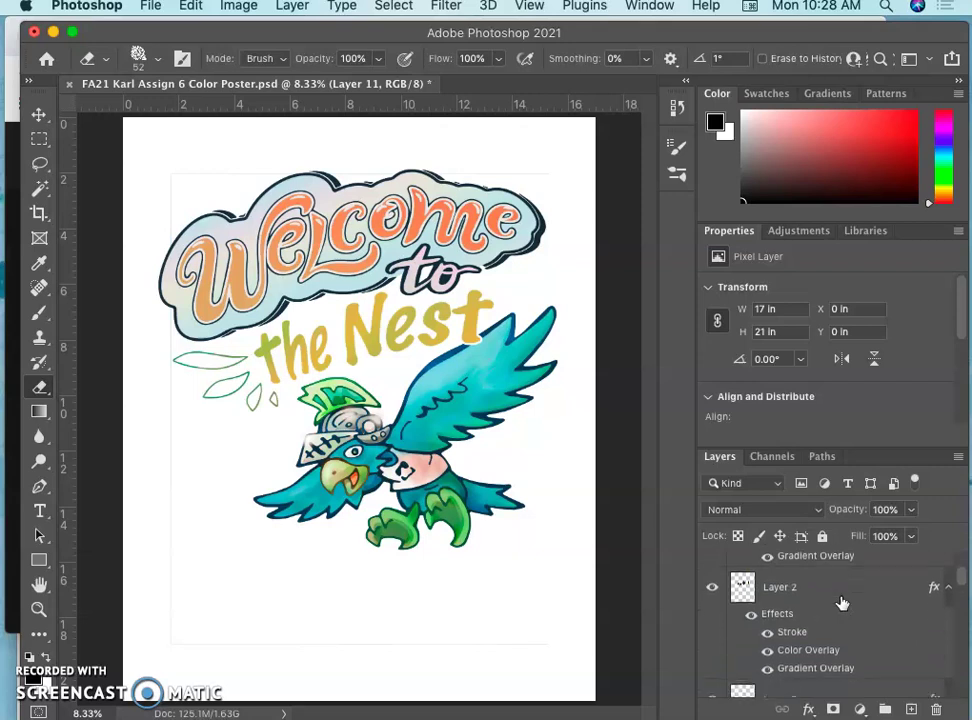
pyautogui.scroll(-5, 842, 604)
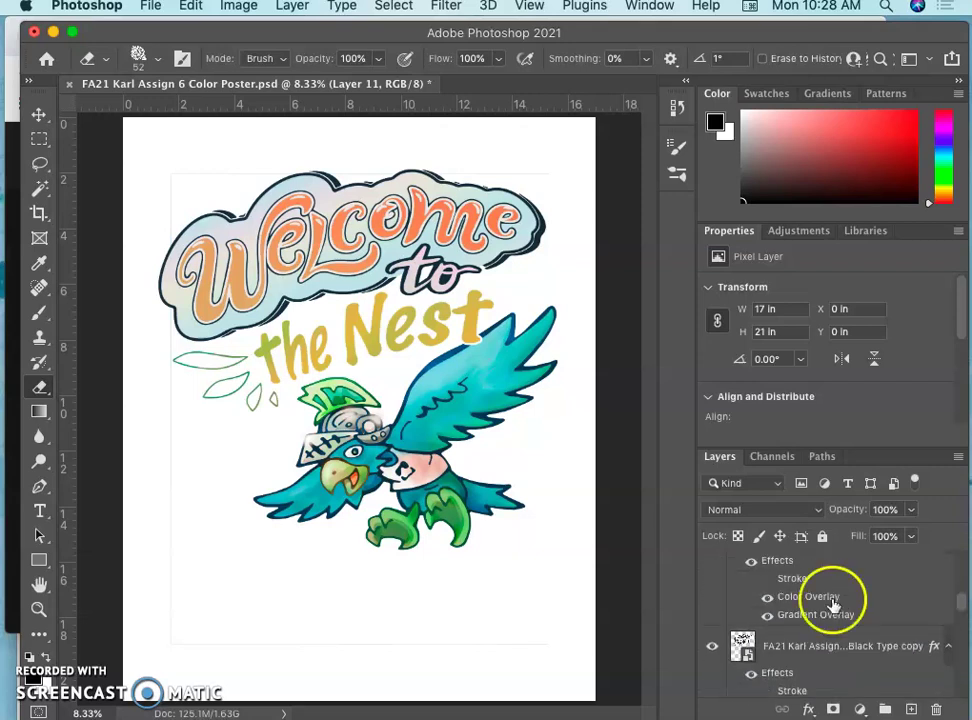
pyautogui.click(711, 646)
pyautogui.click(711, 646)
pyautogui.scroll(-3, 794, 636)
pyautogui.scroll(5, 823, 628)
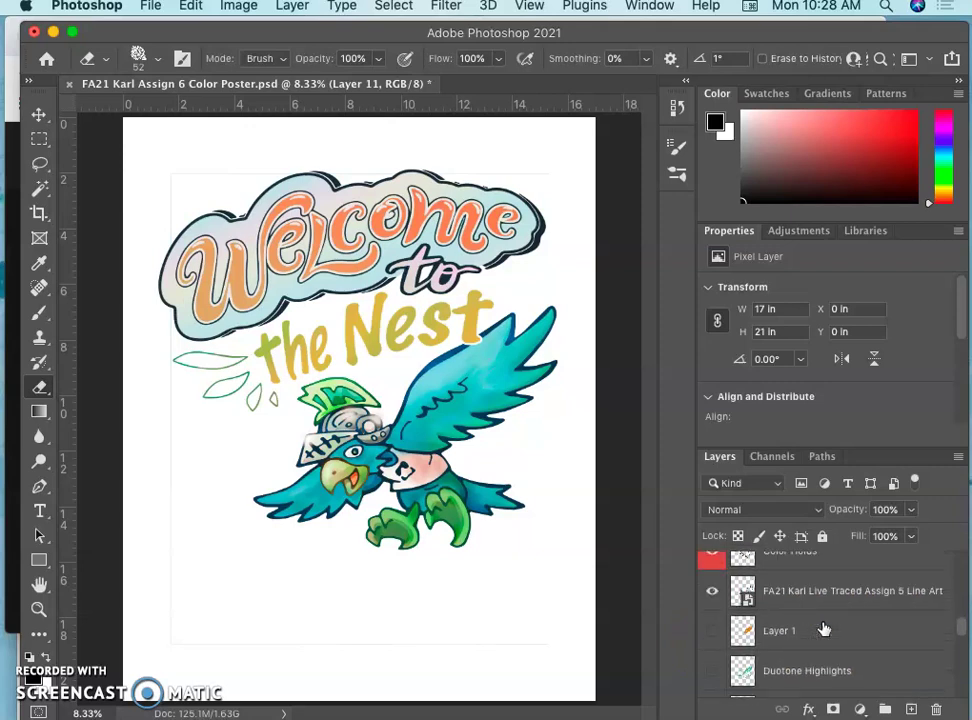
pyautogui.scroll(-4, 824, 626)
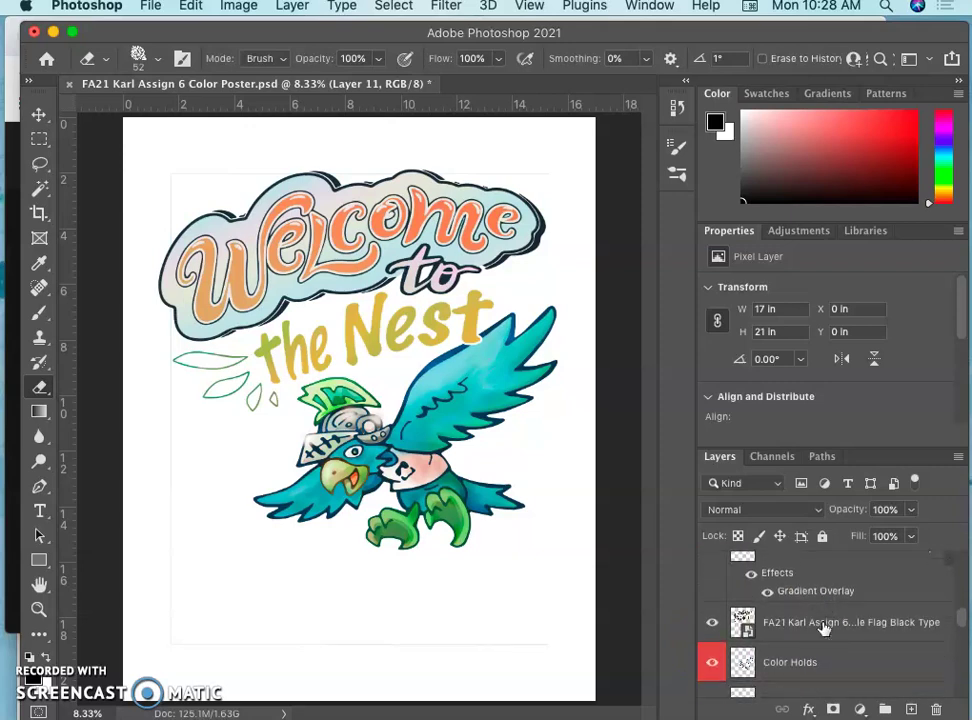
# Compare the bird's outlines with the Color Holds and Live Traced Line Art layers hidden and shown, leaving both visible
pyautogui.click(711, 626)
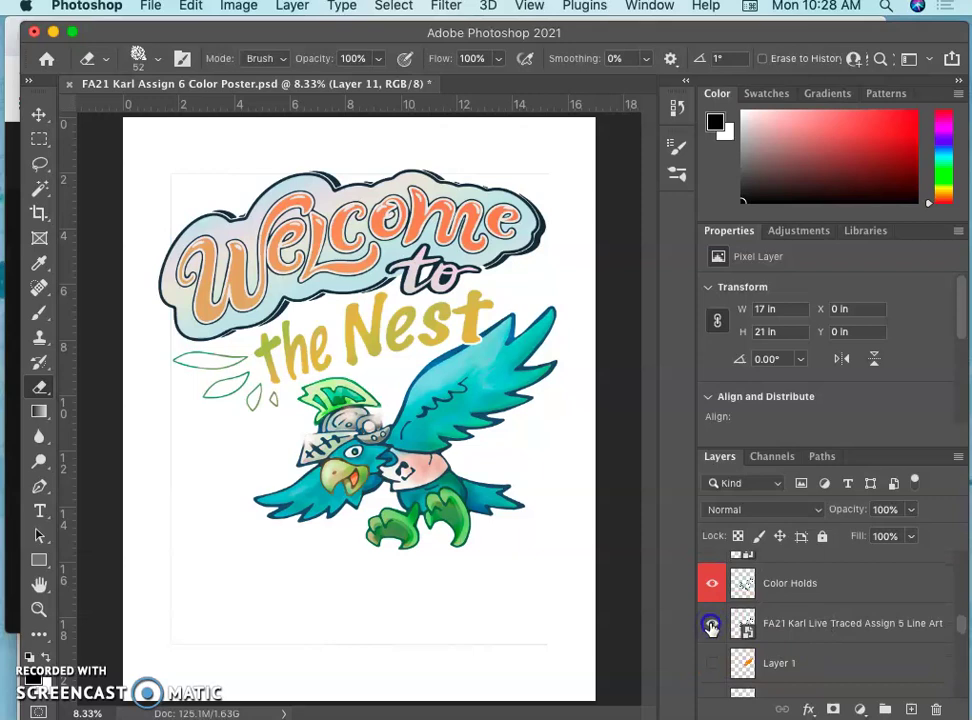
pyautogui.click(710, 624)
pyautogui.click(710, 624)
pyautogui.click(711, 625)
pyautogui.click(711, 625)
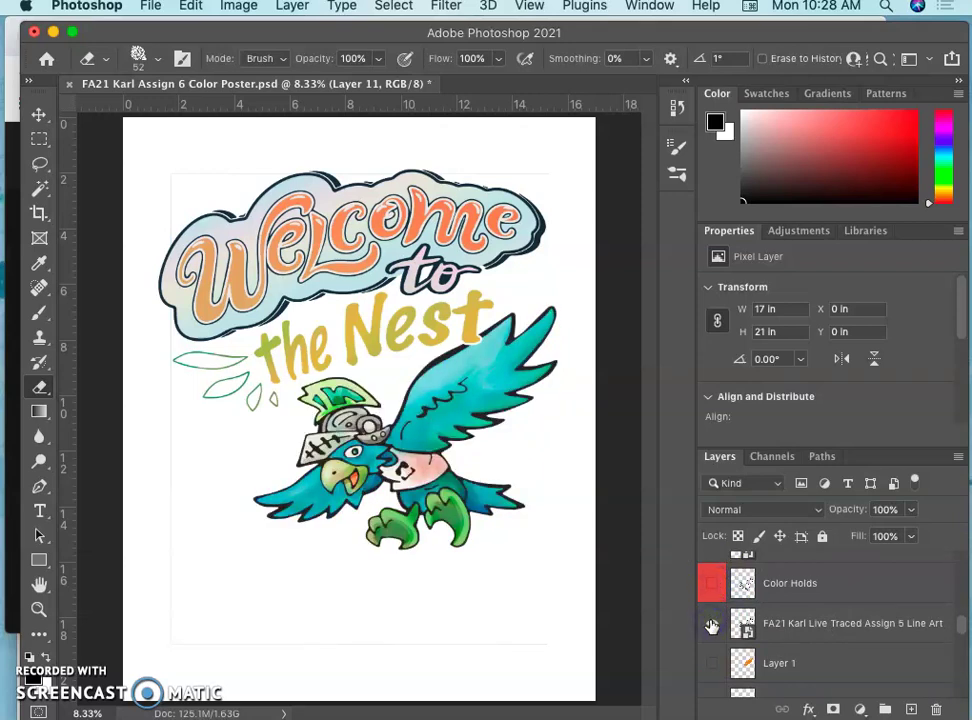
pyautogui.click(711, 625)
pyautogui.click(711, 624)
pyautogui.click(713, 588)
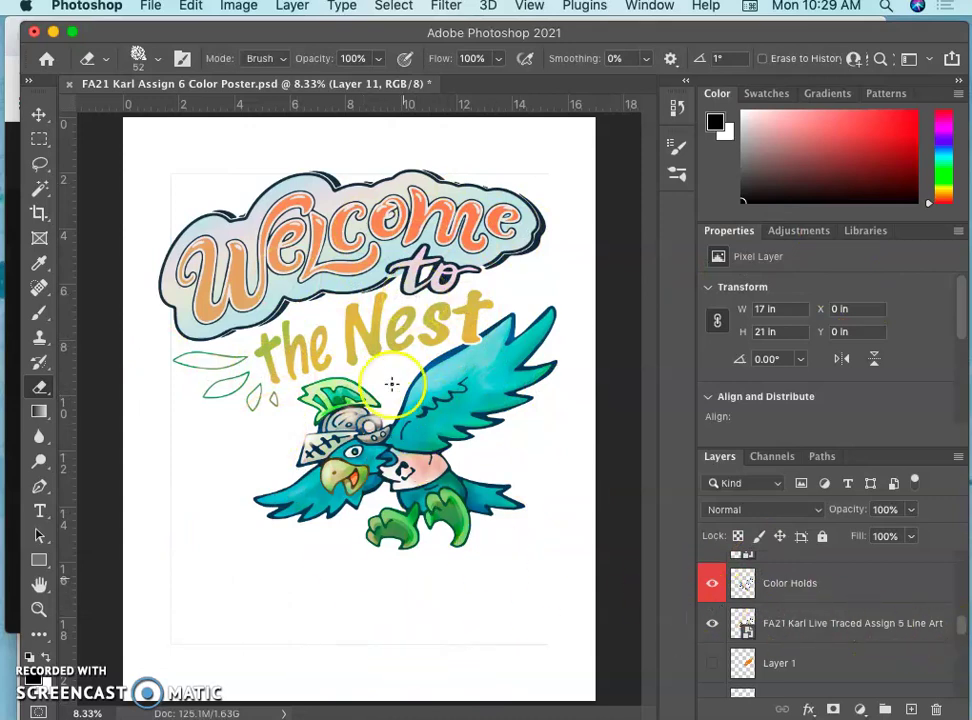
# Preview the Layer 10 copy and Layer 9 layers over the artwork, then leave both hidden
pyautogui.scroll(5, 830, 607)
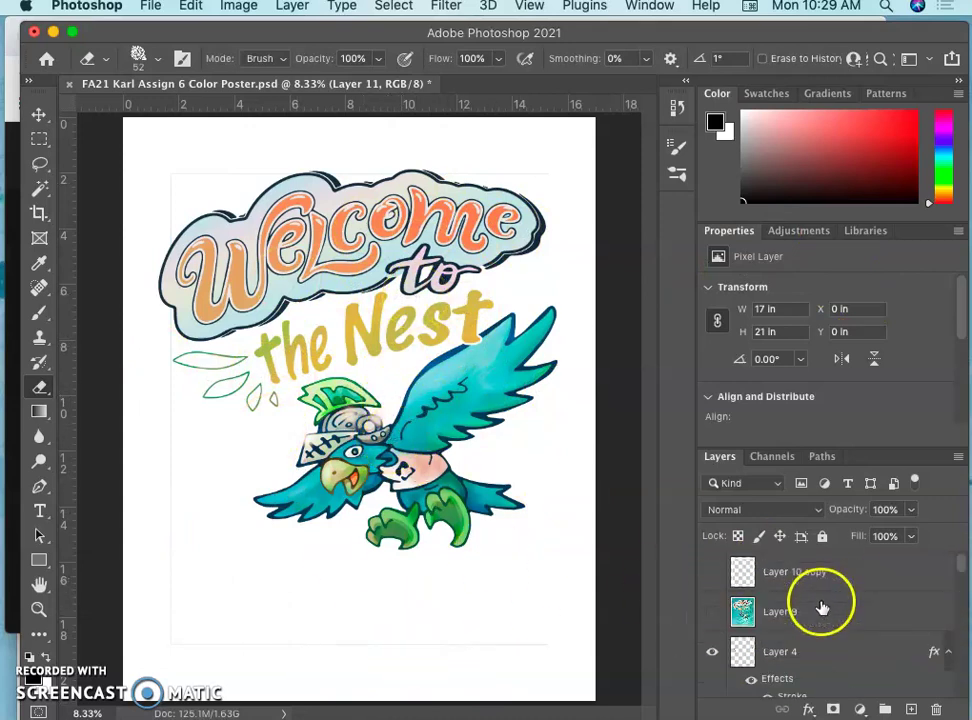
pyautogui.click(714, 572)
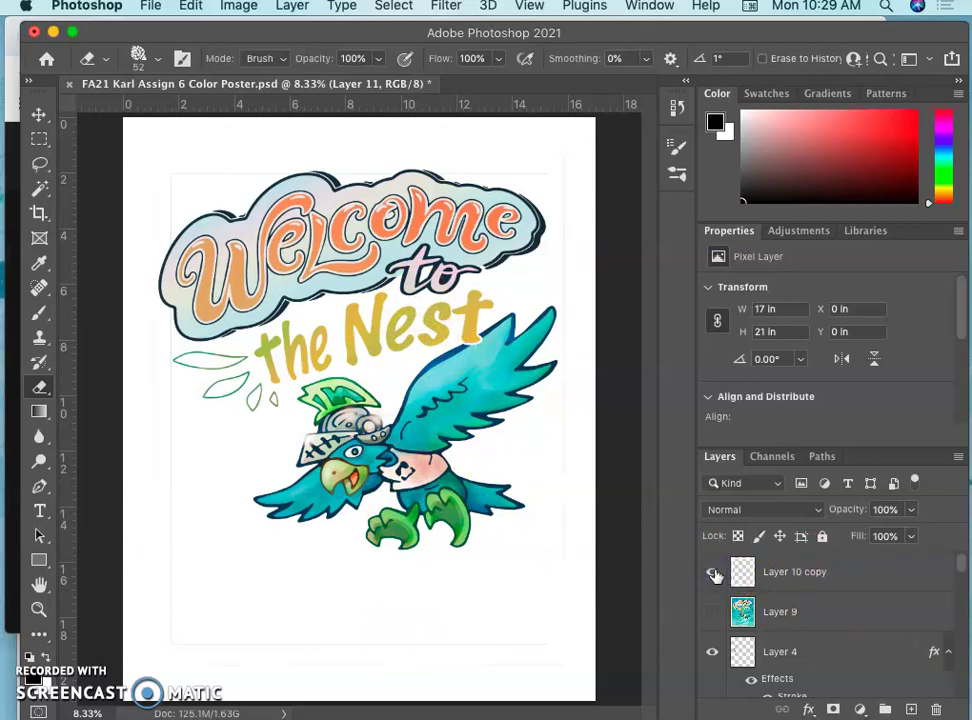
pyautogui.click(713, 614)
pyautogui.click(713, 614)
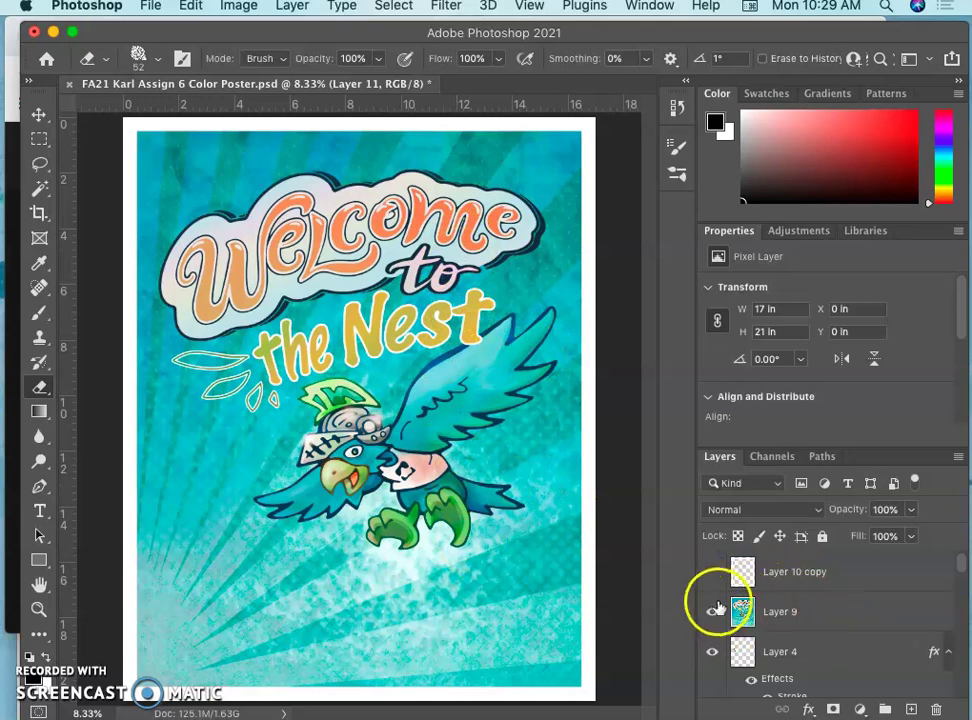
pyautogui.click(713, 614)
pyautogui.scroll(-5, 824, 605)
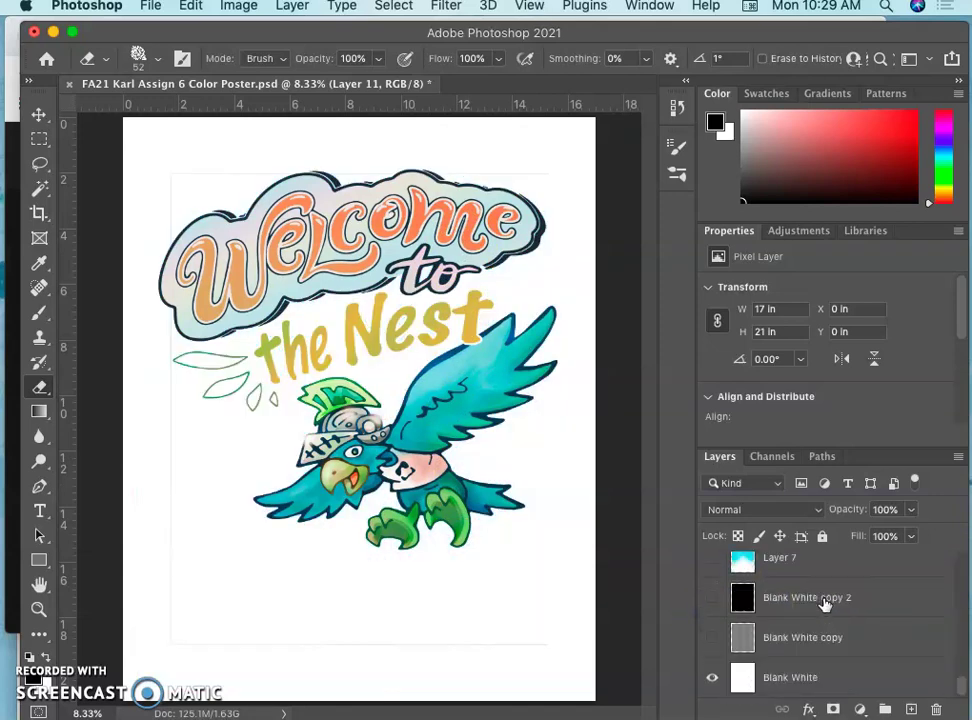
# Preview the artwork over the gray Blank White copy and black Blank White copy 2, comparing Layer 4 hidden and shown
pyautogui.click(714, 640)
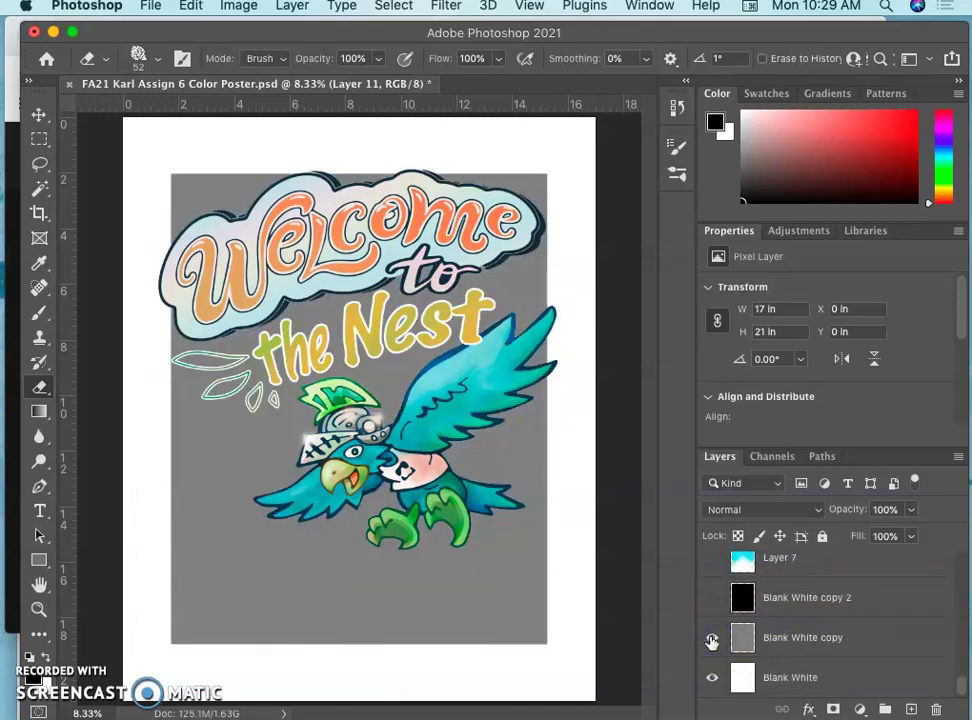
pyautogui.click(708, 636)
pyautogui.click(714, 640)
pyautogui.click(712, 599)
pyautogui.scroll(5, 860, 599)
pyautogui.click(713, 651)
pyautogui.click(713, 651)
# Select Layer 11 and hide it together with Layer 10
pyautogui.scroll(-10, 806, 625)
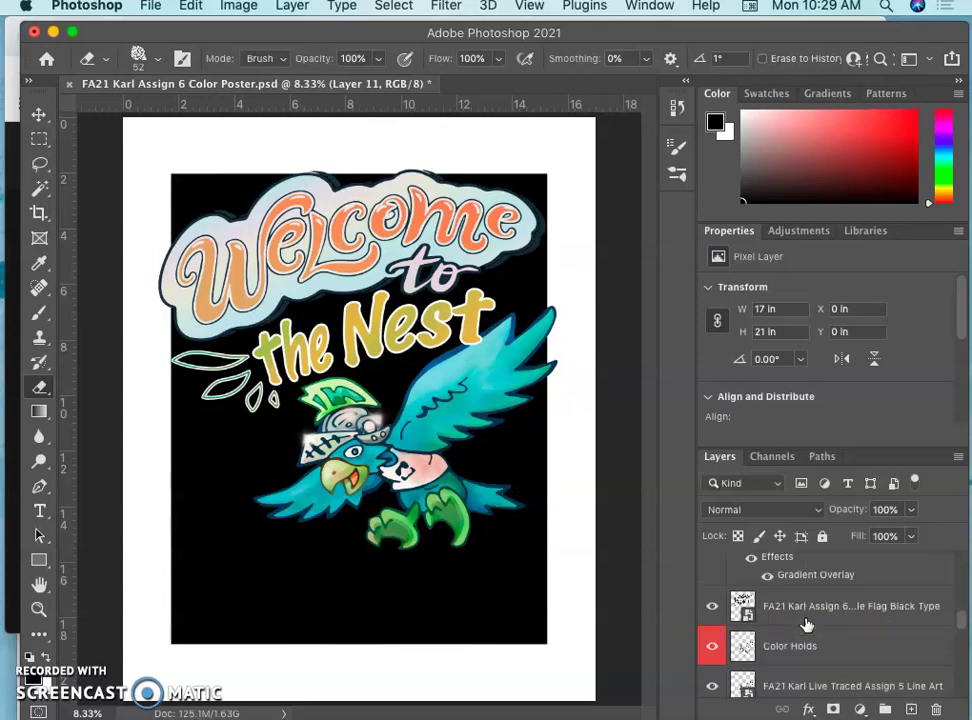
pyautogui.scroll(5, 806, 625)
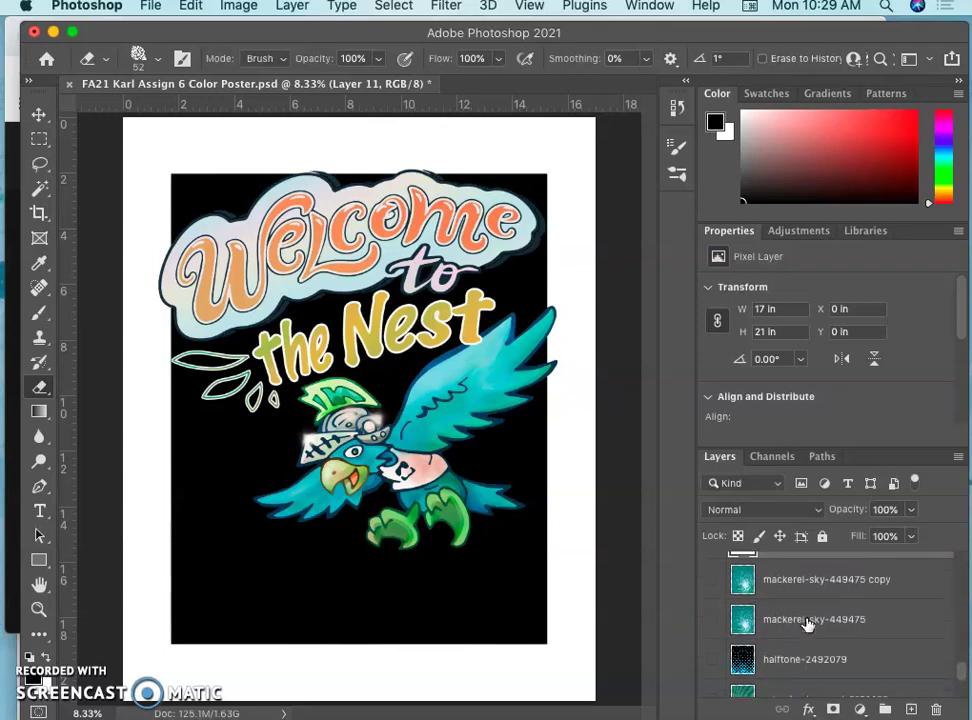
pyautogui.scroll(2, 808, 623)
pyautogui.click(773, 622)
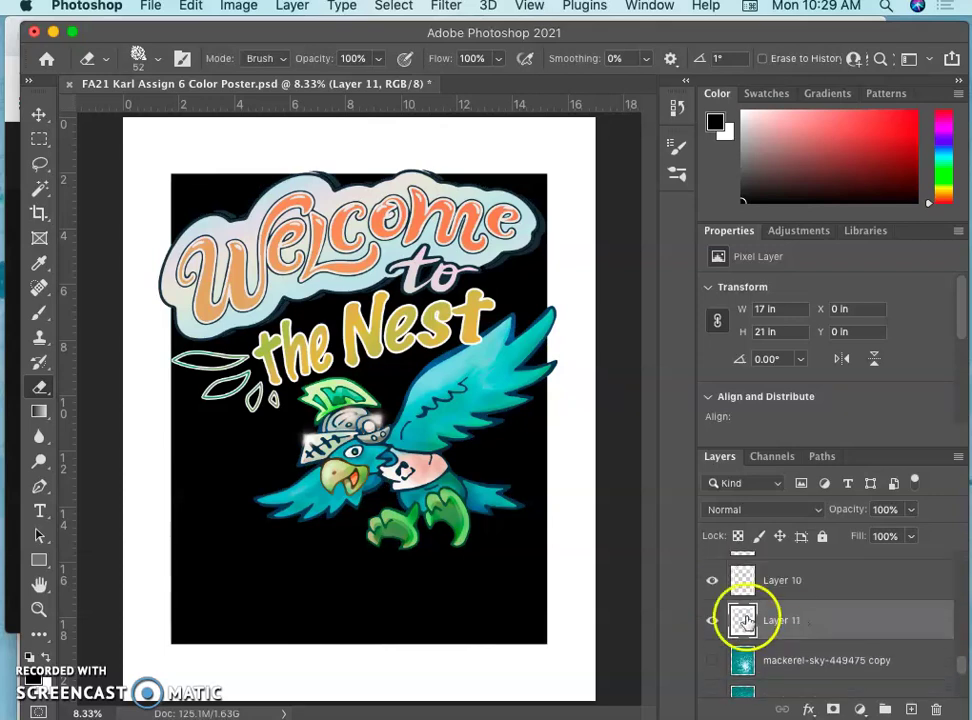
pyautogui.click(714, 622)
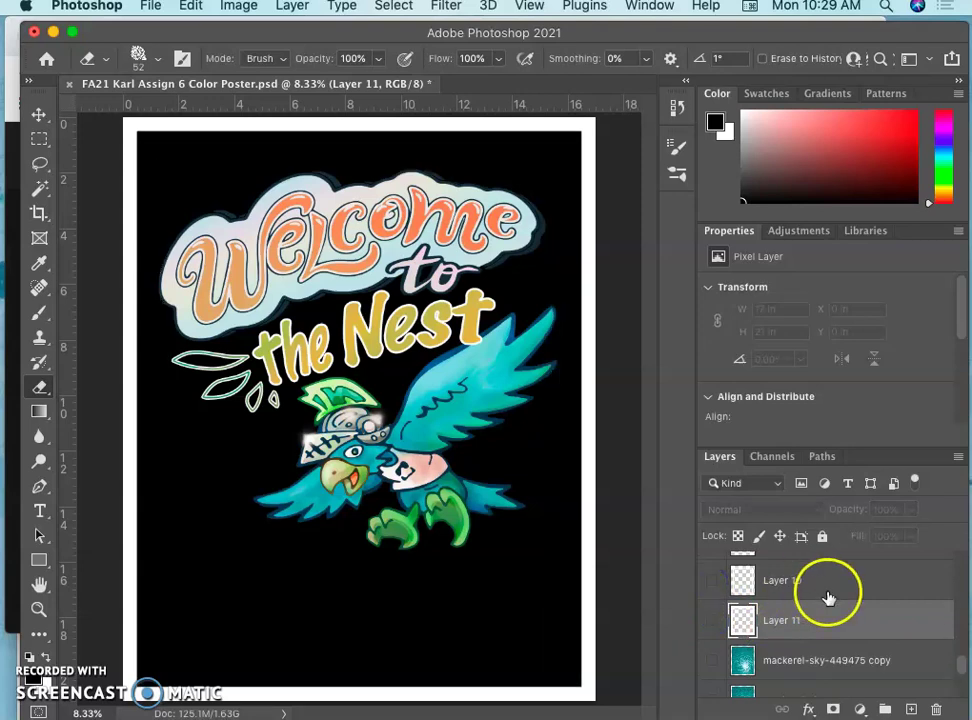
# Compare the artwork over black with Layer 3 and Layer 4 each hidden and shown, leaving both visible
pyautogui.scroll(2, 828, 597)
pyautogui.scroll(6, 767, 634)
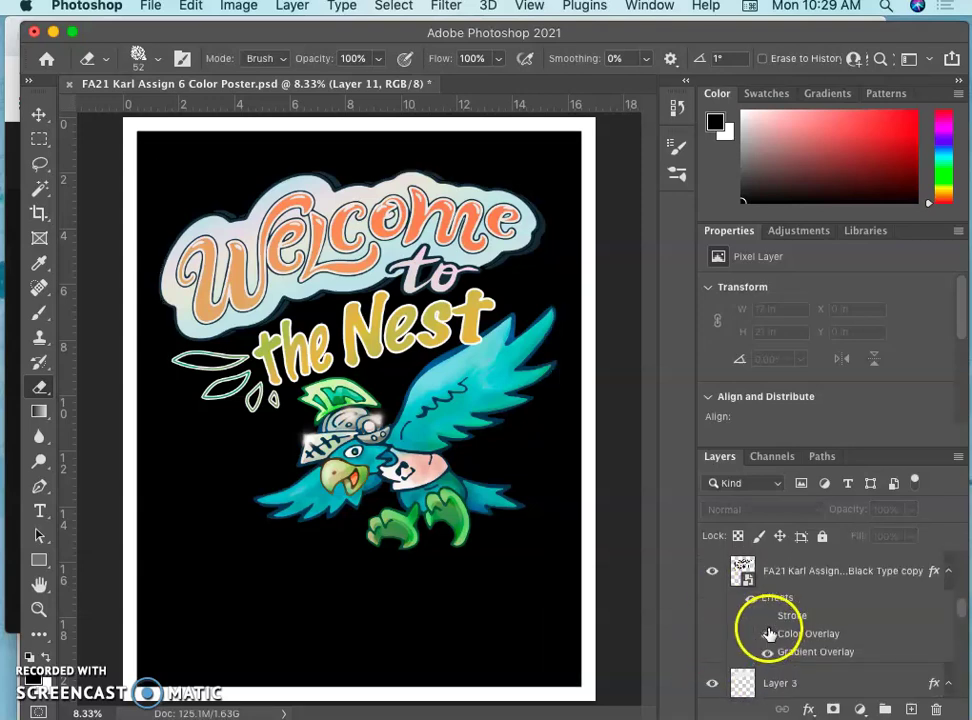
pyautogui.click(712, 683)
pyautogui.click(712, 683)
pyautogui.scroll(-5, 767, 660)
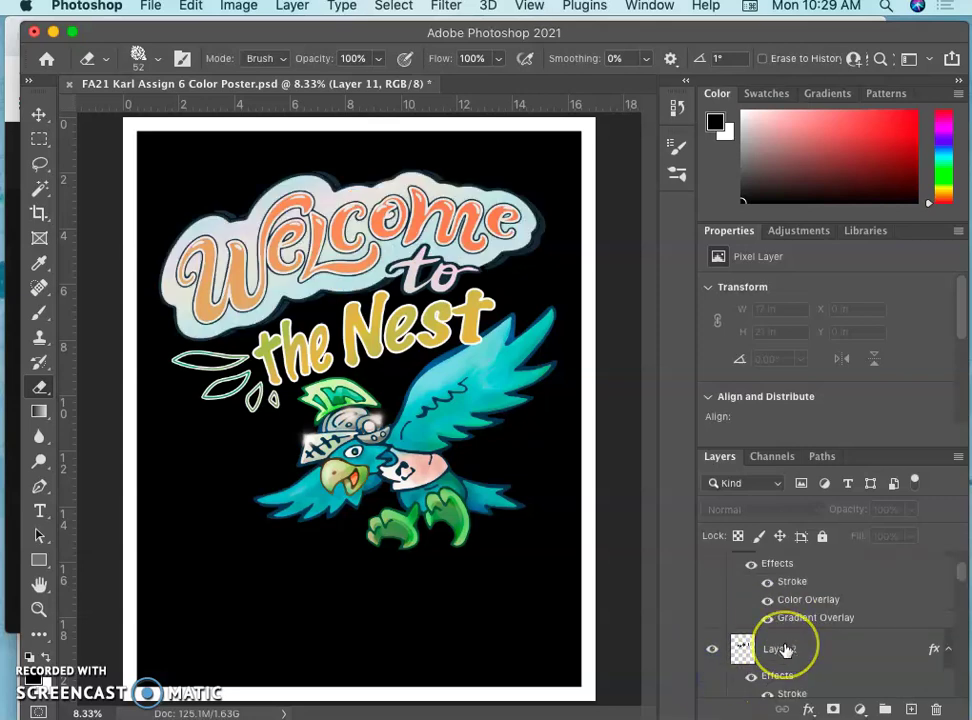
pyautogui.click(714, 652)
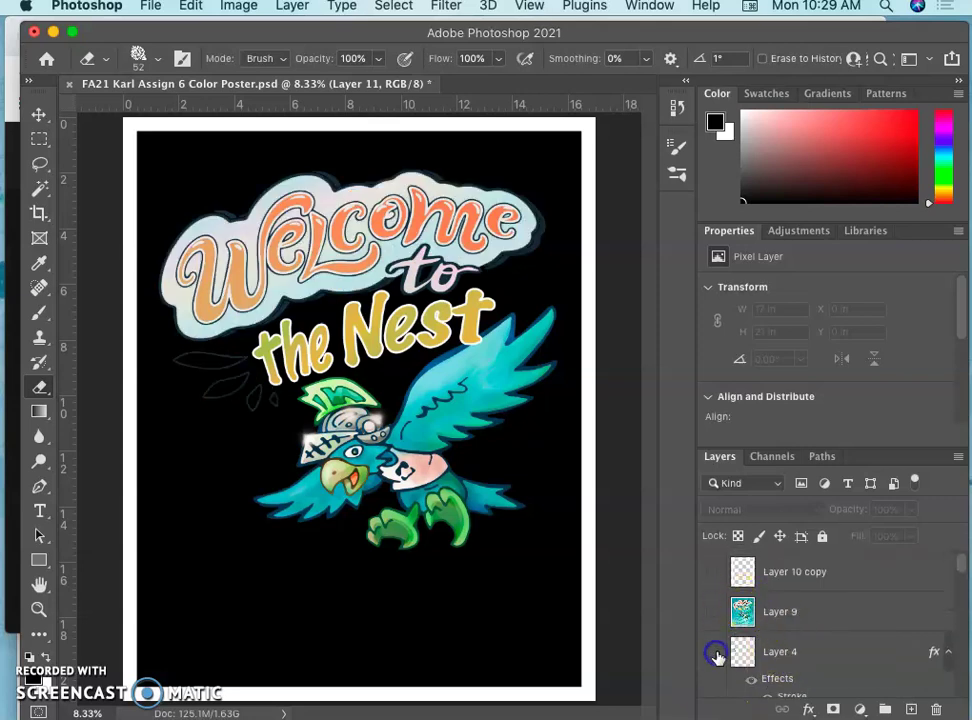
pyautogui.click(714, 652)
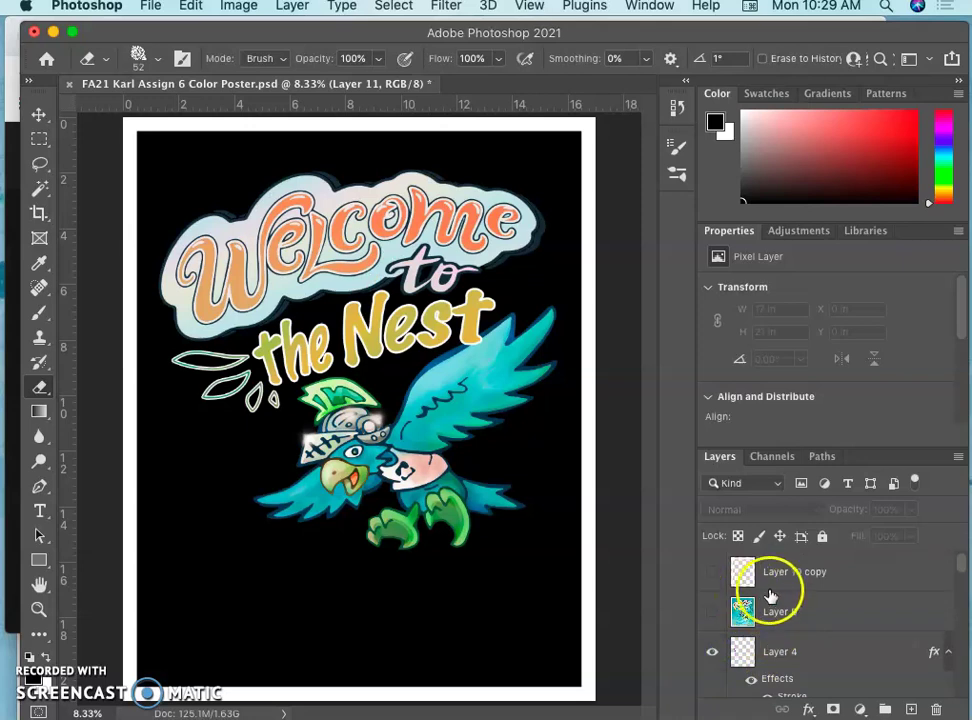
# Hide the black Blank White copy 2 and gray Blank White copy layers, keeping Blank White as the backing
pyautogui.scroll(-2, 789, 594)
pyautogui.scroll(-5, 780, 592)
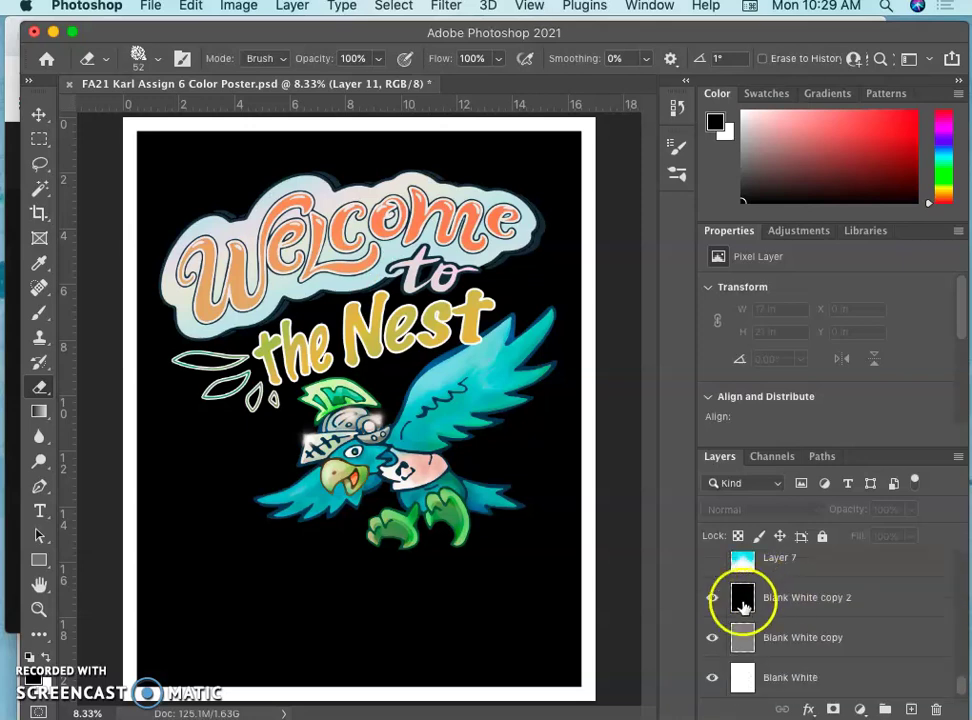
pyautogui.click(713, 600)
pyautogui.click(712, 637)
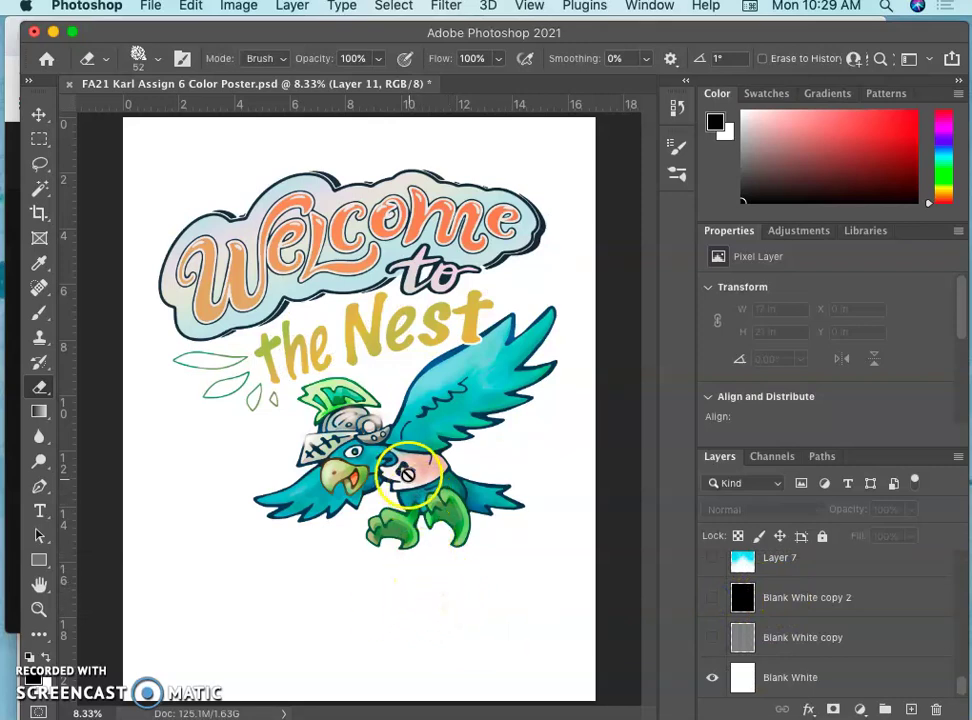
# Crop the poster canvas evenly around the artwork to about 15.3 by 18.79 inches, trimming the outer white margin
pyautogui.click(40, 214)
pyautogui.moveTo(129, 118); pyautogui.dragTo(131, 120)
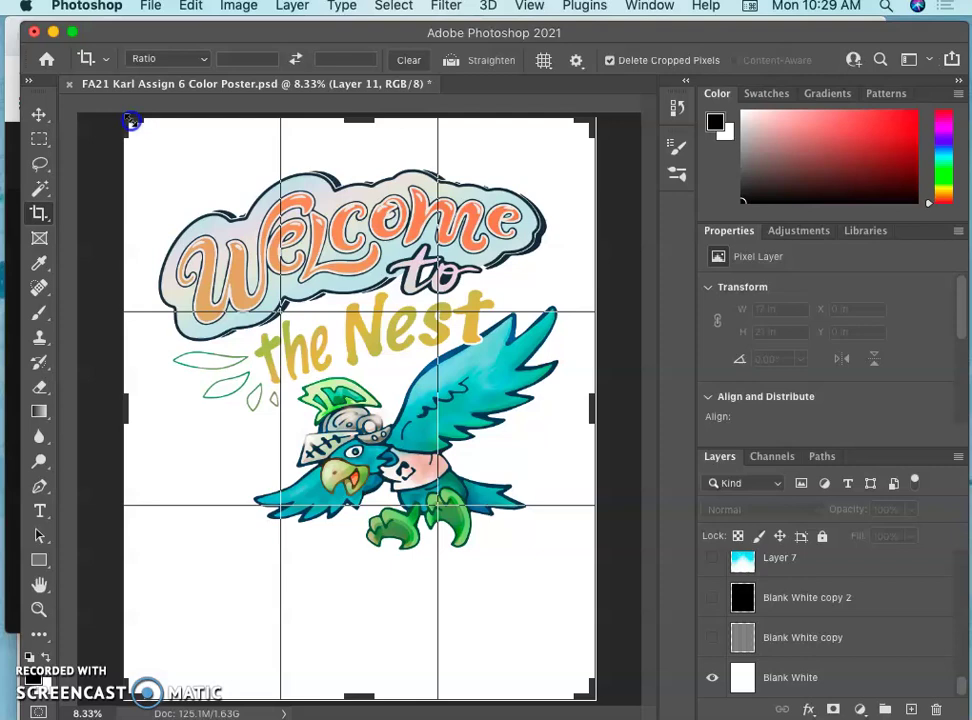
pyautogui.moveTo(131, 120); pyautogui.dragTo(152, 156)
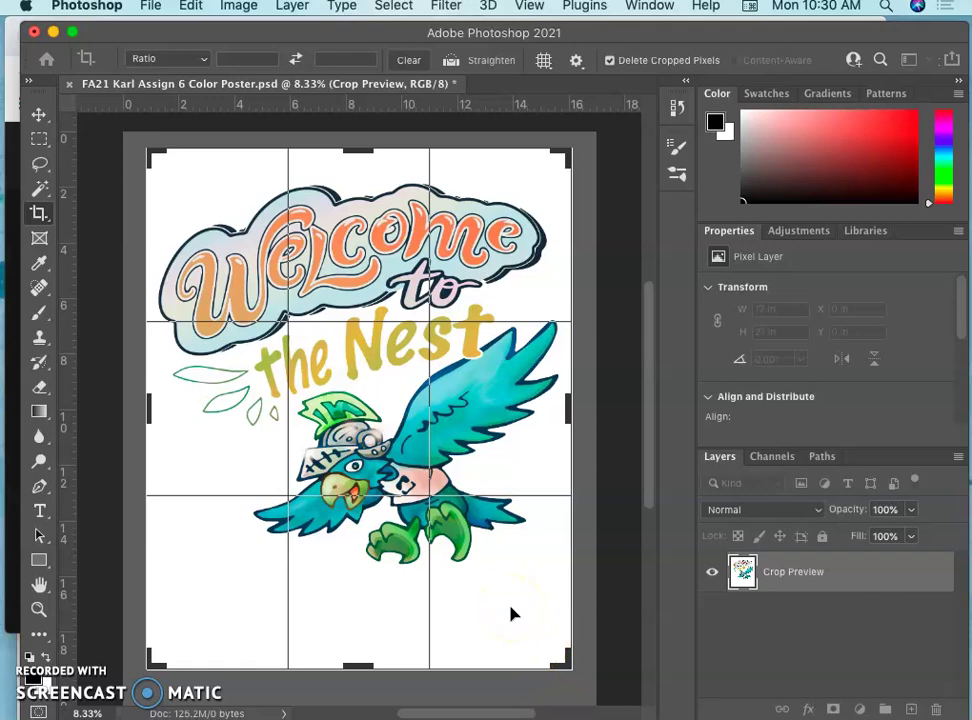
pyautogui.press('Return')
pyautogui.click(476, 615)
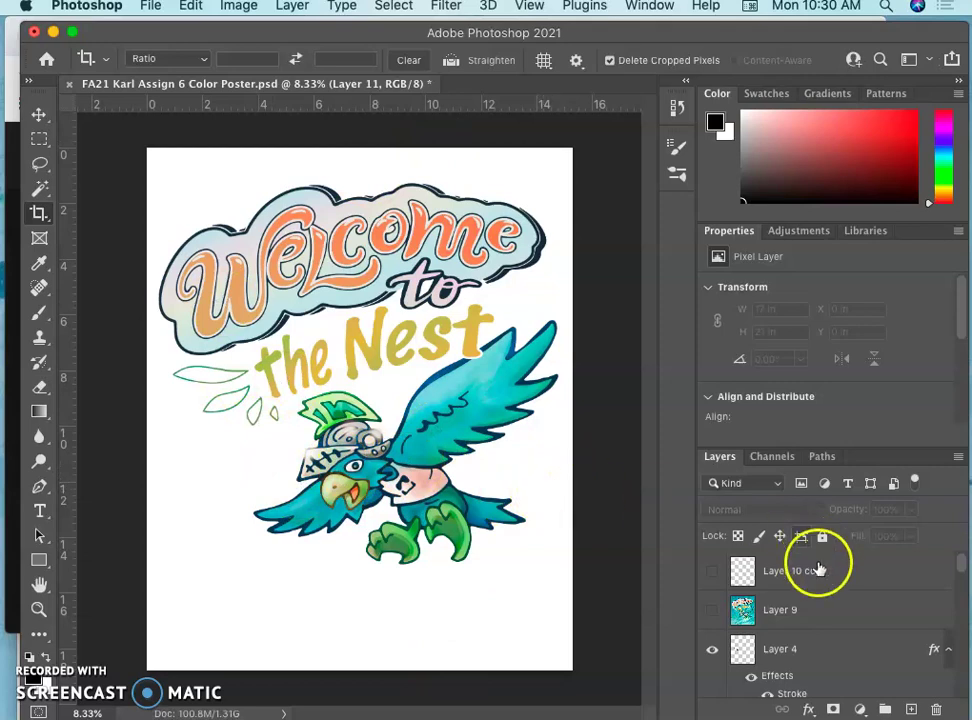
# Review the hidden background layers near the base of the layer stack, including Layer 7, the retro background and the halftone
pyautogui.scroll(-10, 815, 570)
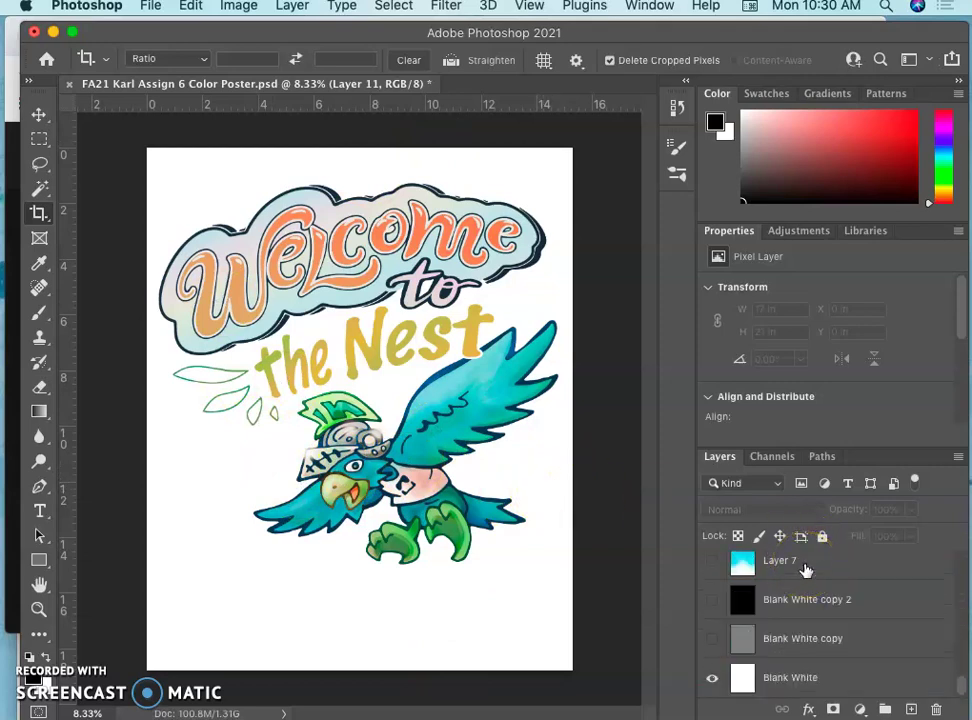
pyautogui.scroll(1, 806, 570)
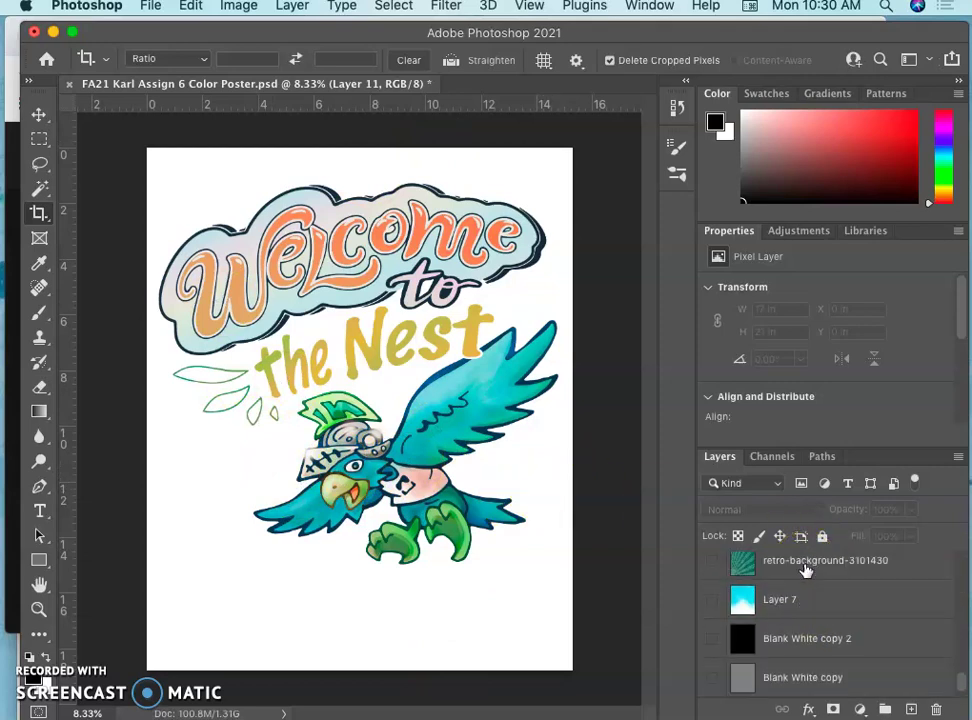
pyautogui.scroll(1, 806, 563)
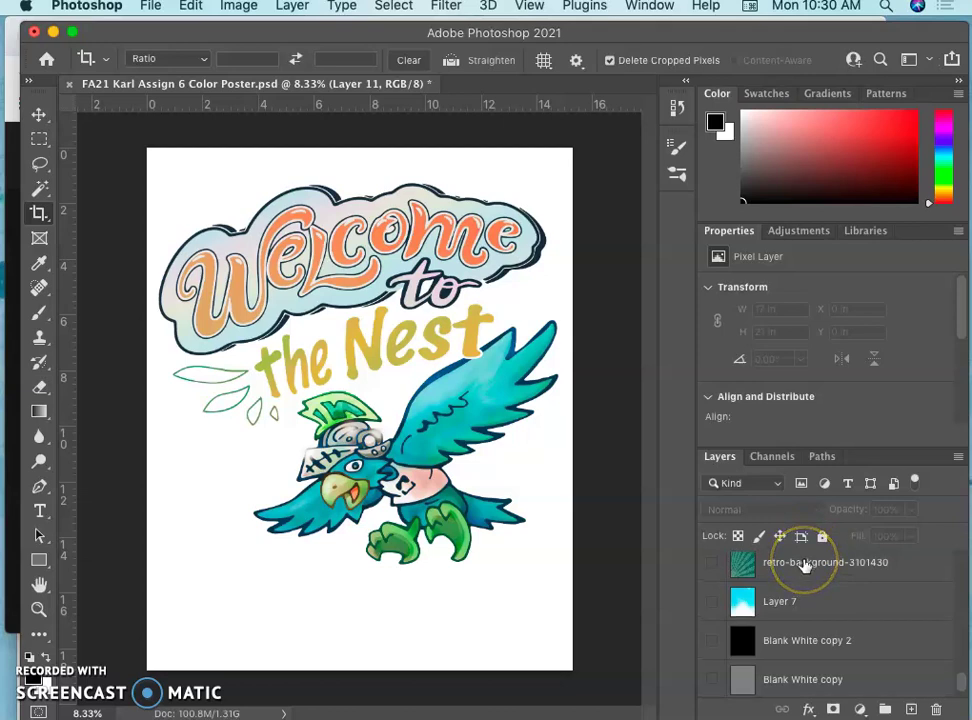
pyautogui.scroll(1, 806, 566)
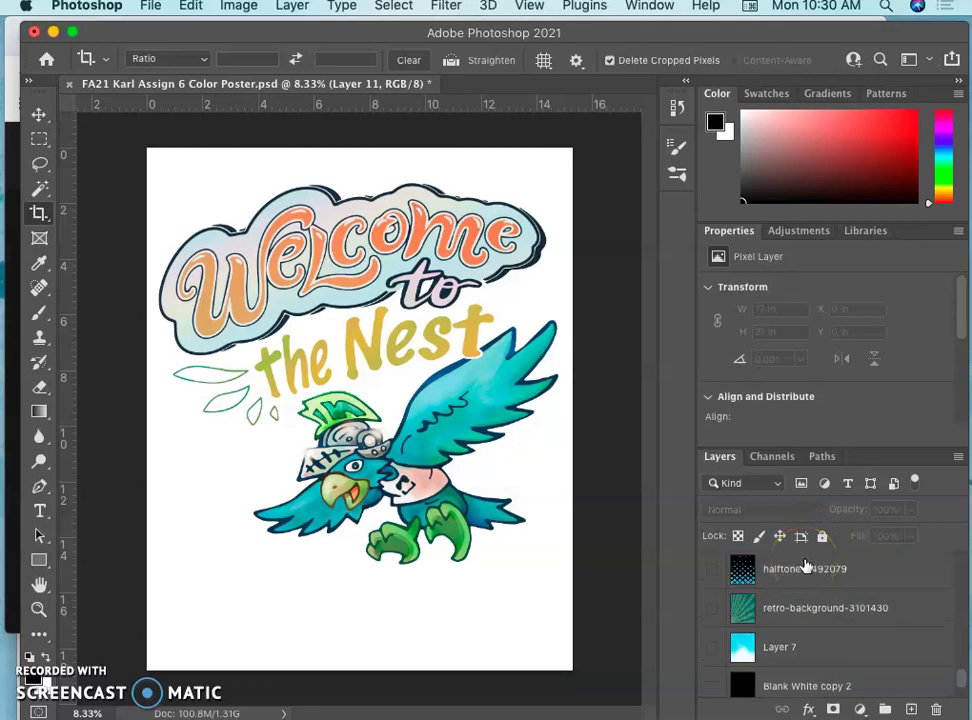
# Switch to Chrome, open Pixabay in a new tab and search its images for "cloudy sky"
pyautogui.click(9, 28)
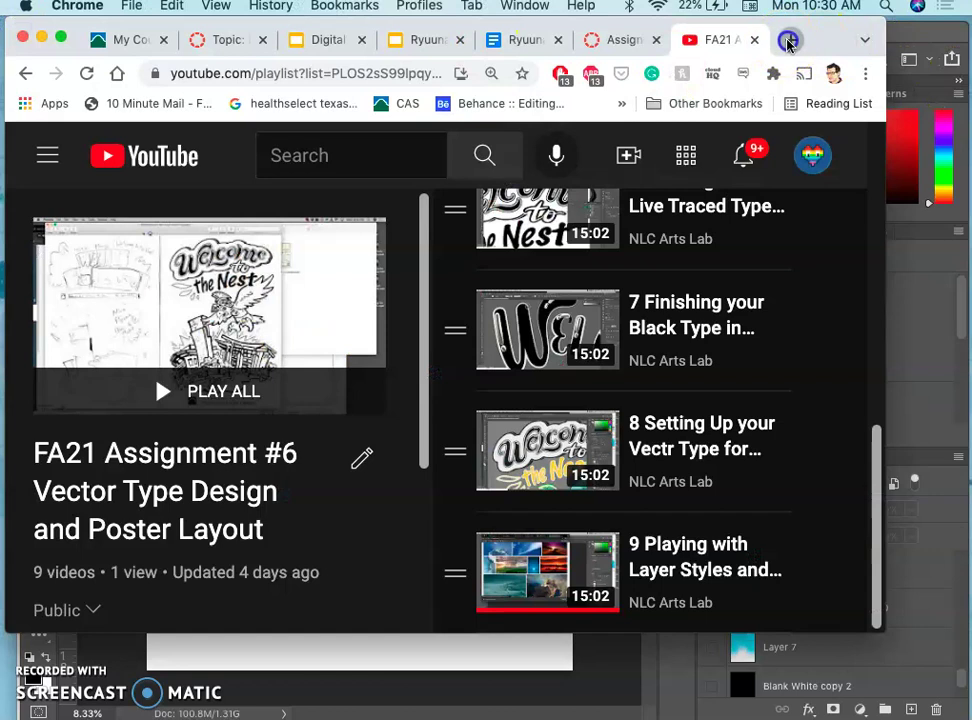
pyautogui.click(785, 43)
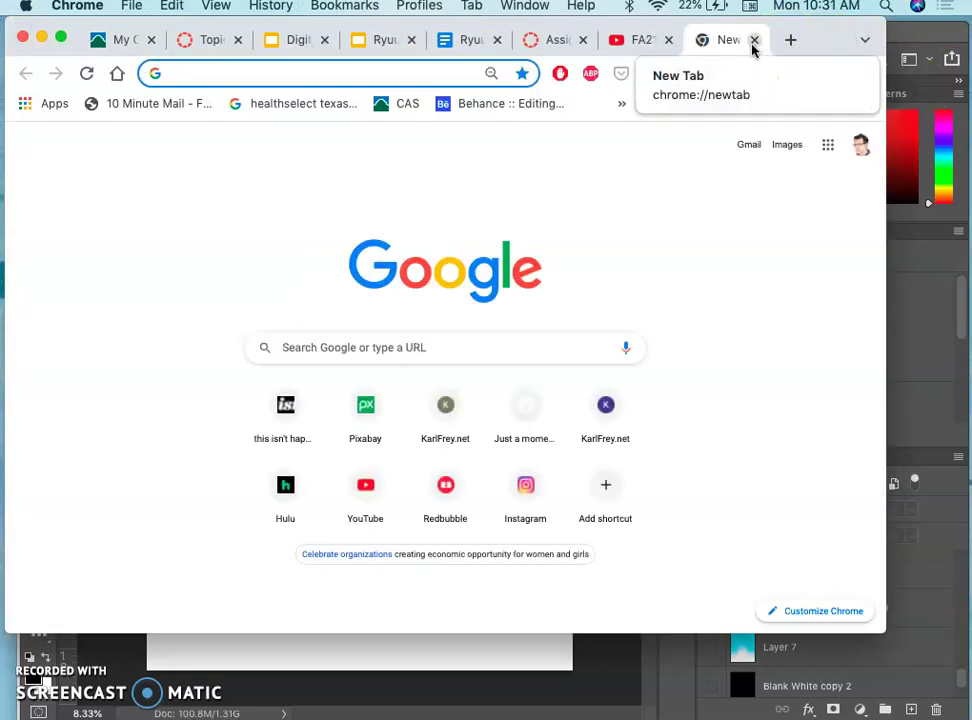
pyautogui.write('pix')
pyautogui.press('Return')
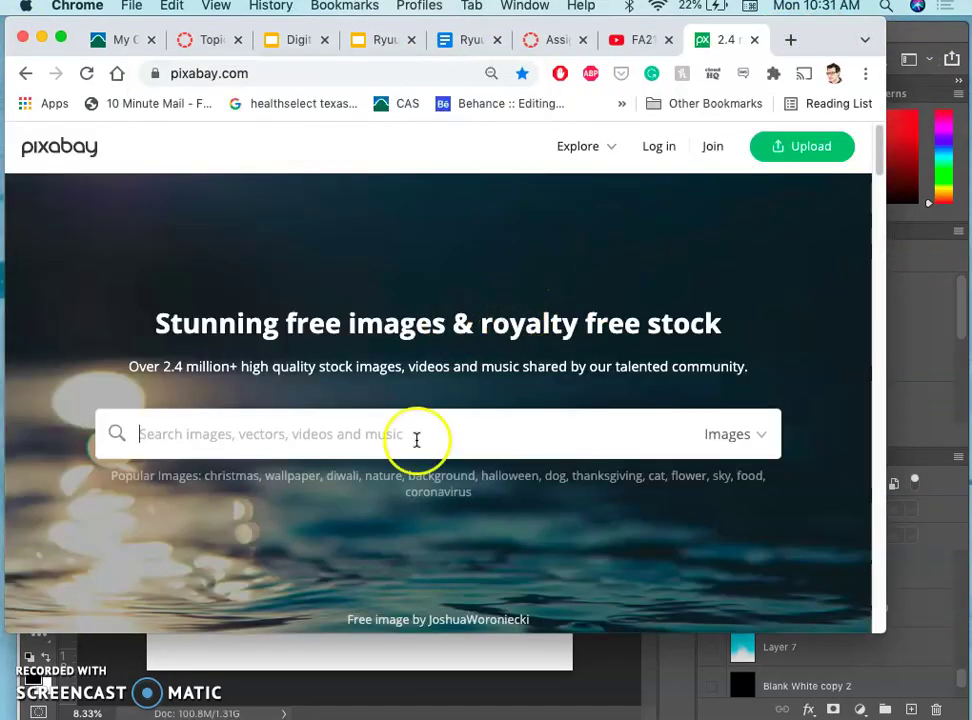
pyautogui.click(291, 437)
pyautogui.write('cloudy sky')
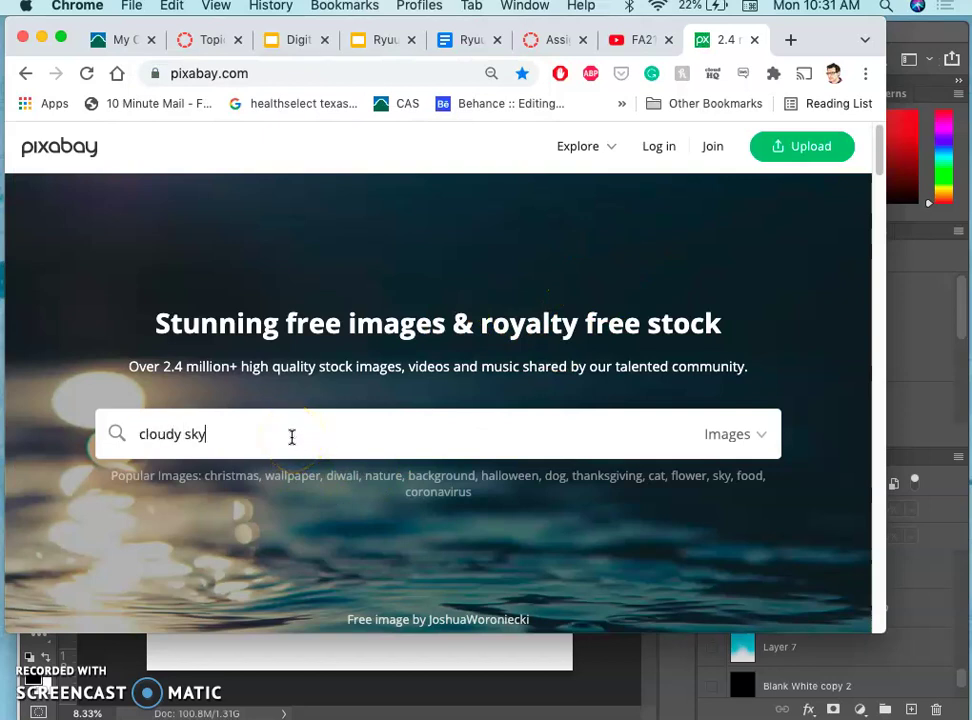
pyautogui.press('Return')
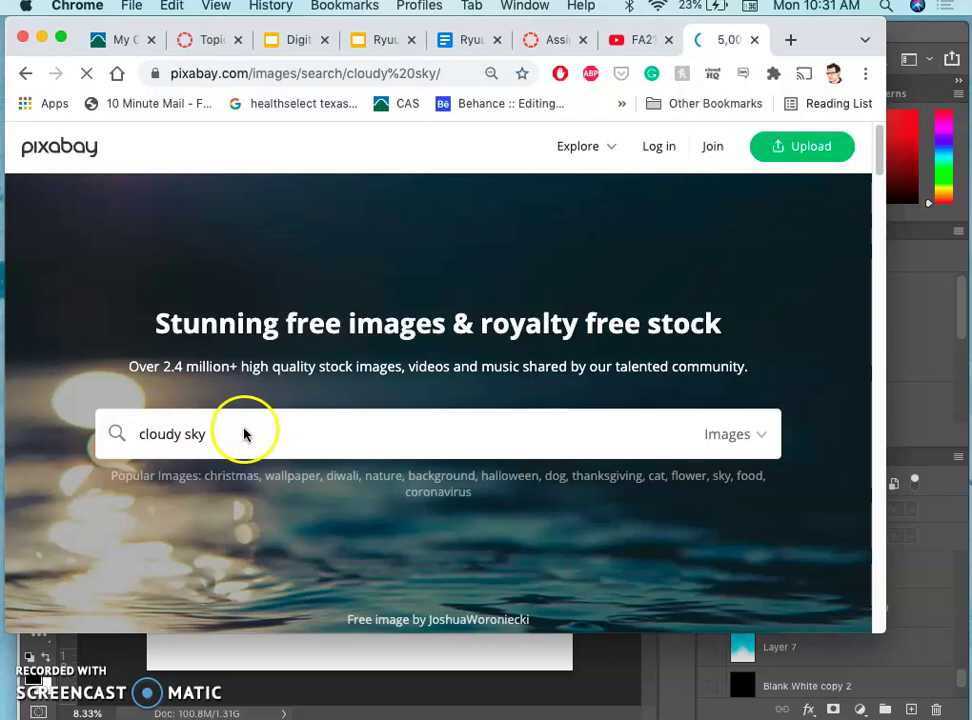
# Browse the cloudy sky photos for possible background images and close the Pixabay tab
pyautogui.scroll(-10, 335, 422)
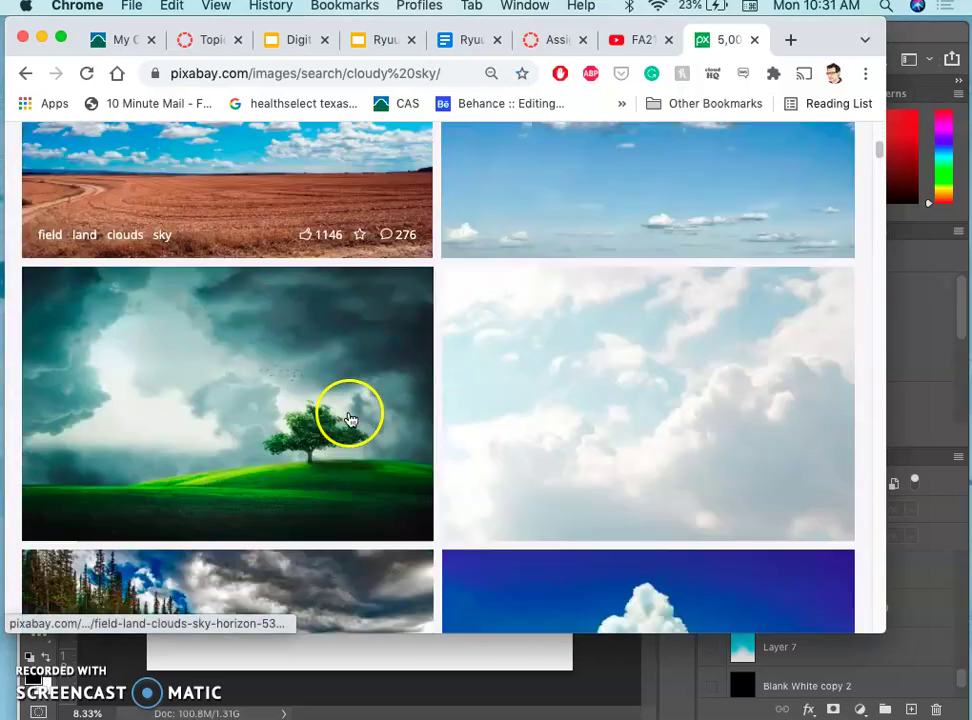
pyautogui.scroll(-15, 595, 416)
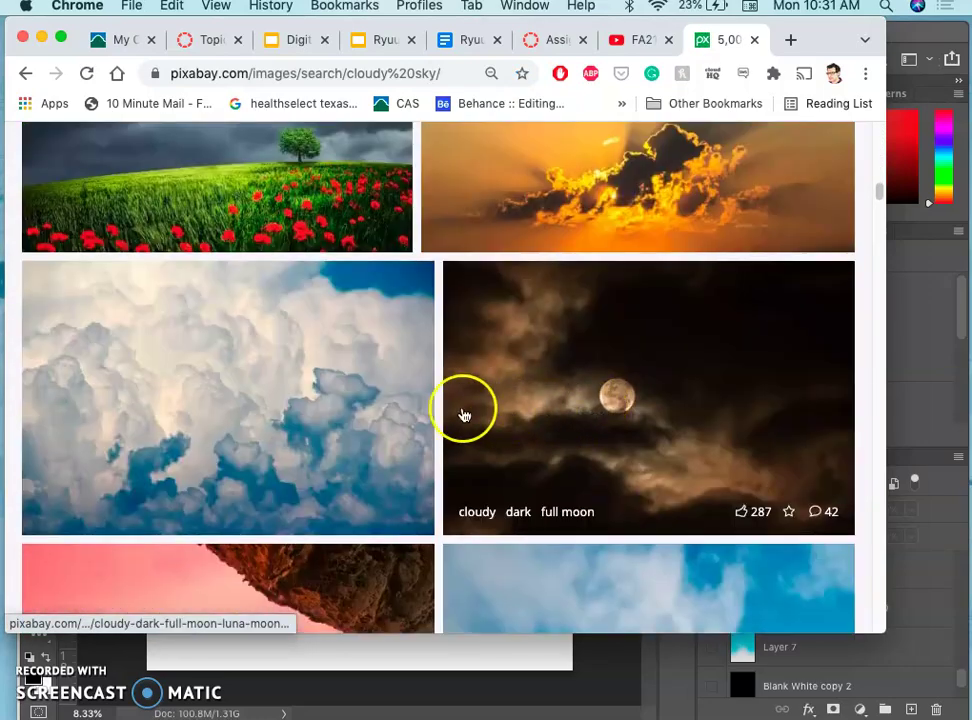
pyautogui.scroll(-3, 490, 405)
pyautogui.scroll(7, 490, 405)
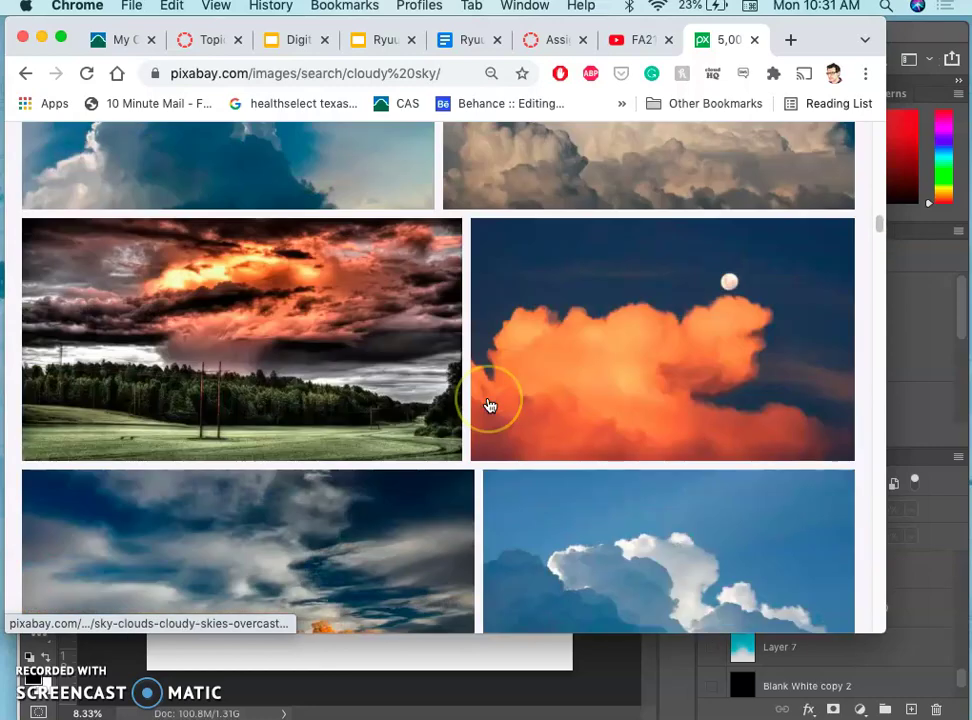
pyautogui.scroll(-10, 575, 458)
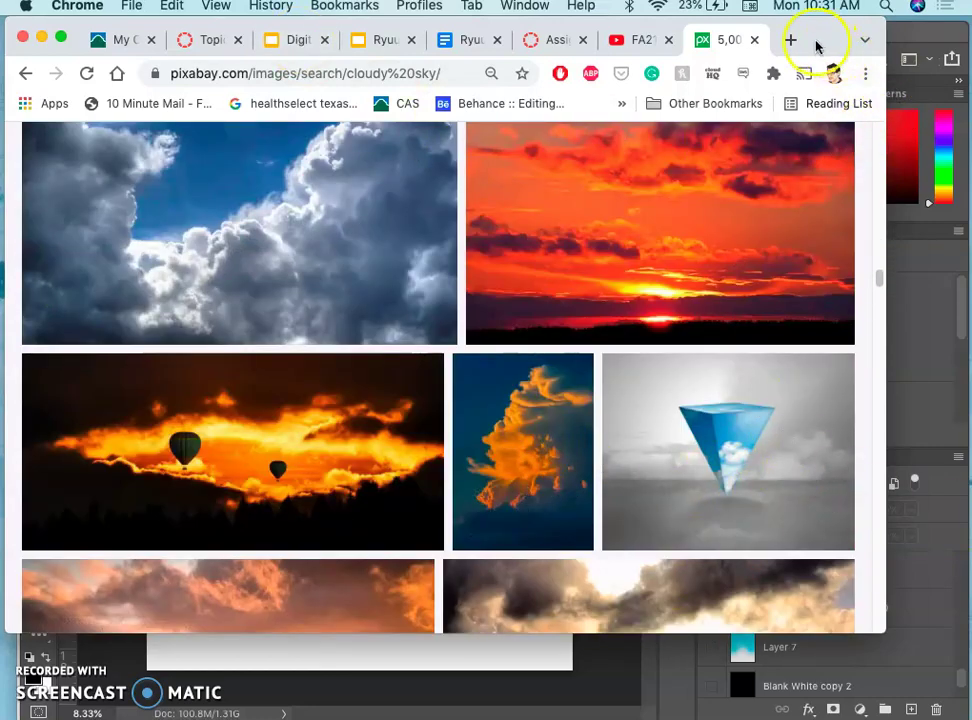
pyautogui.click(755, 40)
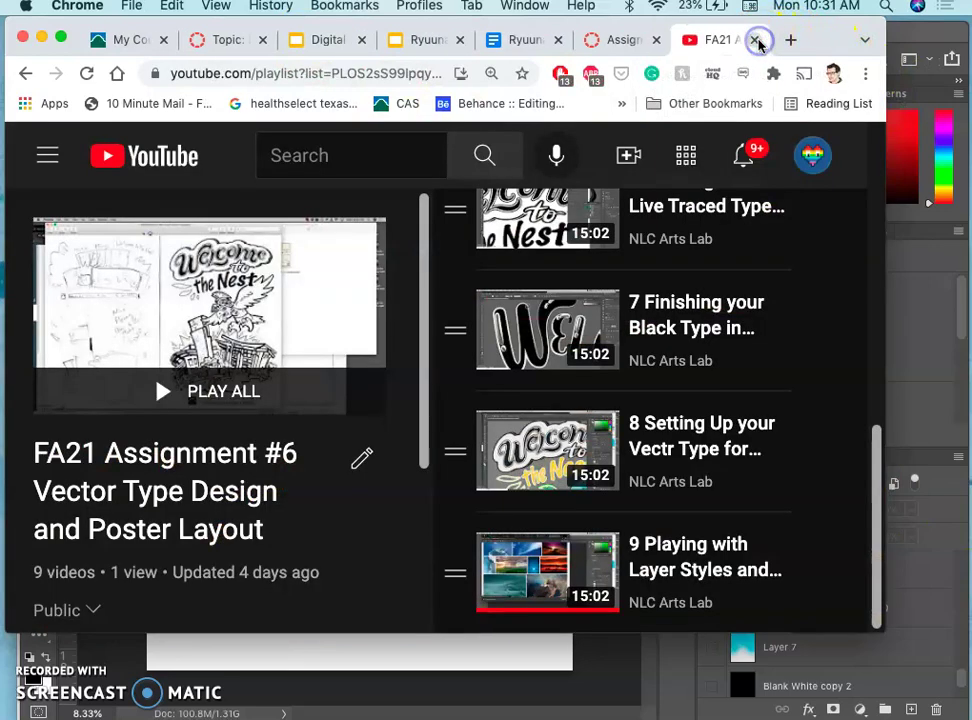
# Return to Photoshop, show the blue gradient Layer 7 behind the artwork and select it
pyautogui.click(902, 273)
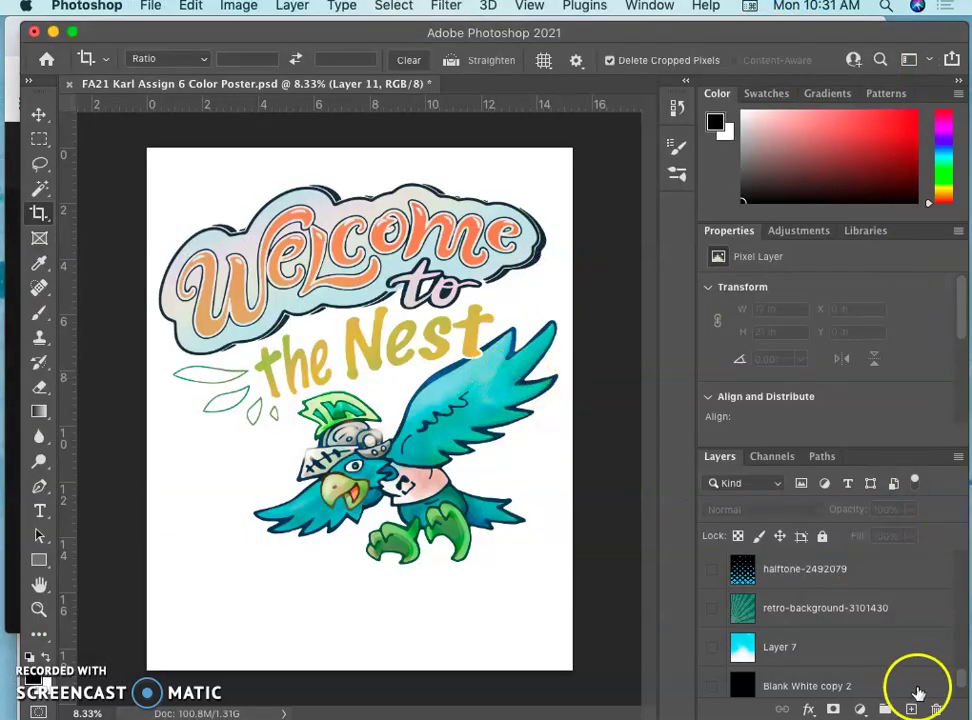
pyautogui.click(712, 650)
pyautogui.click(814, 648)
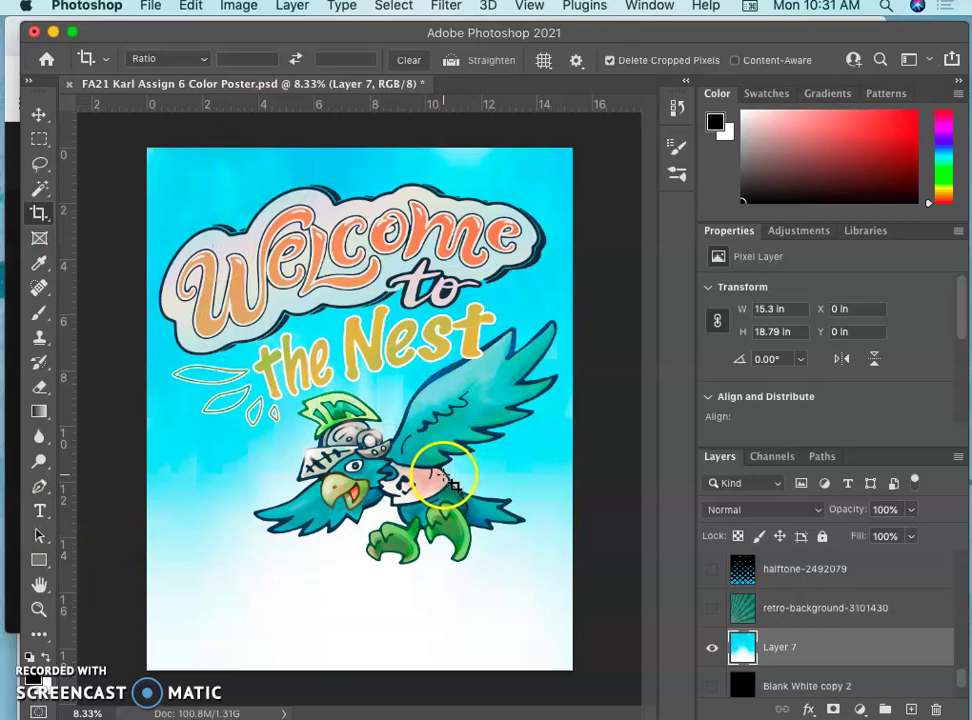
# Inspect Layer 7's blue gradient up close around the green helmet crest and the lettering
pyautogui.press('super+equal')
pyautogui.press('super+equal')
pyautogui.press('super+equal')
pyautogui.press('super+equal')
pyautogui.press('super+equal')
pyautogui.press('super+equal')
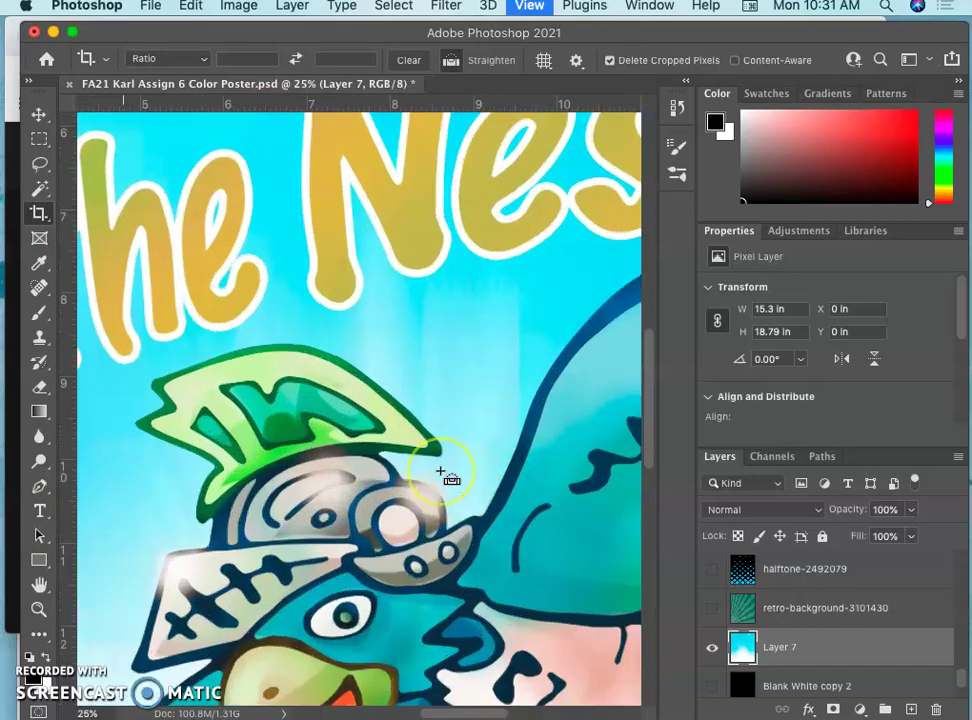
pyautogui.press('super+equal')
pyautogui.press('super+equal')
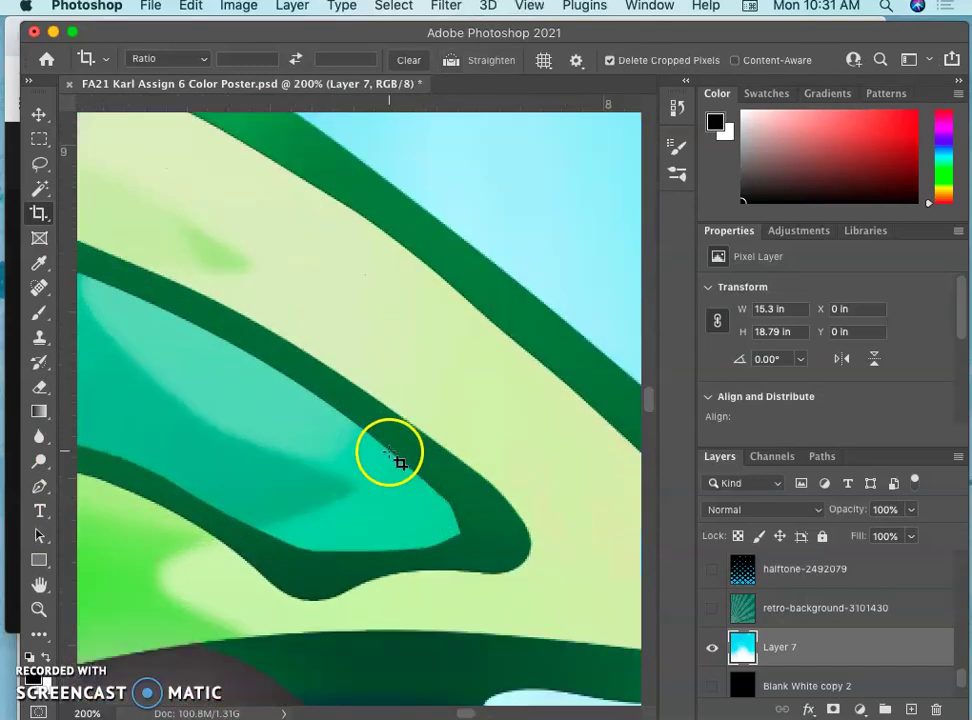
pyautogui.scroll(8, 390, 455)
pyautogui.scroll(-2, 375, 445)
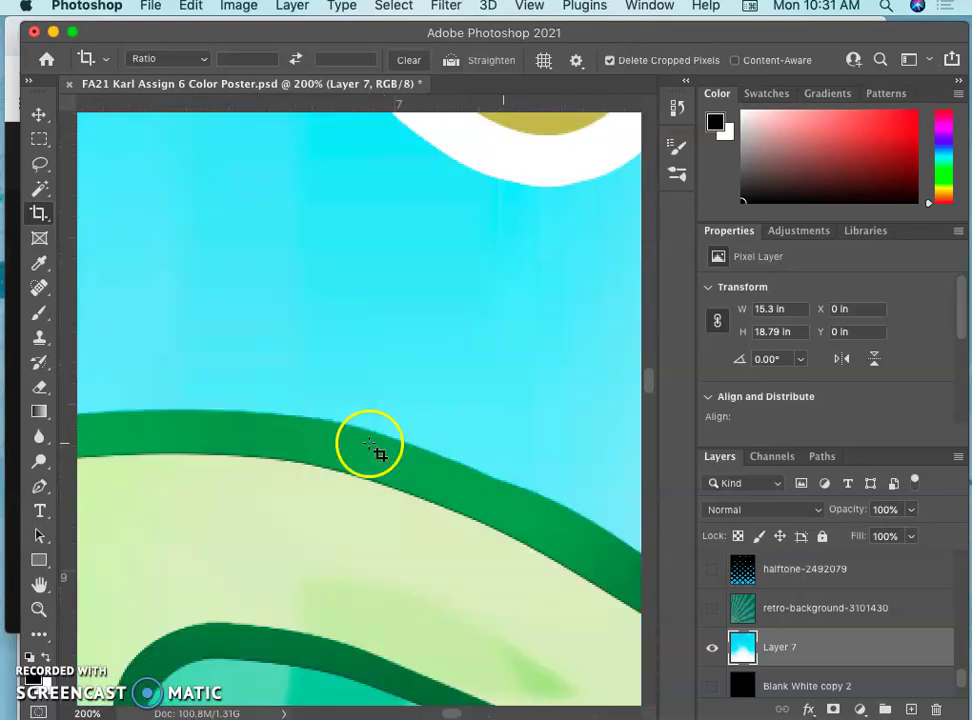
pyautogui.scroll(6, 372, 444)
pyautogui.scroll(-3, 368, 443)
pyautogui.scroll(-8, 365, 445)
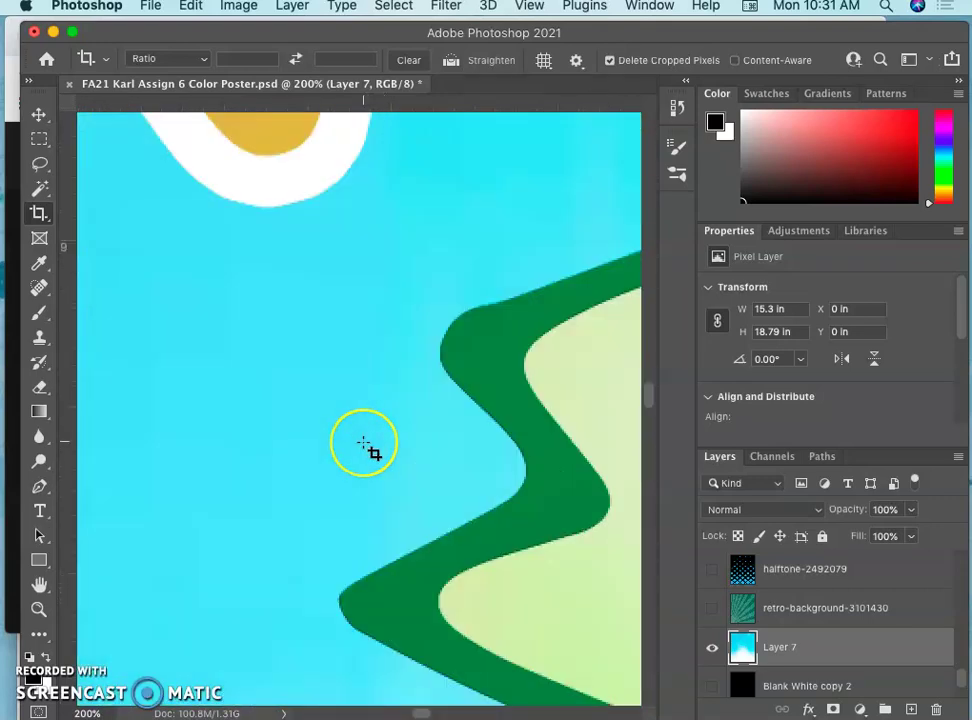
pyautogui.hscroll(1, 365, 445)
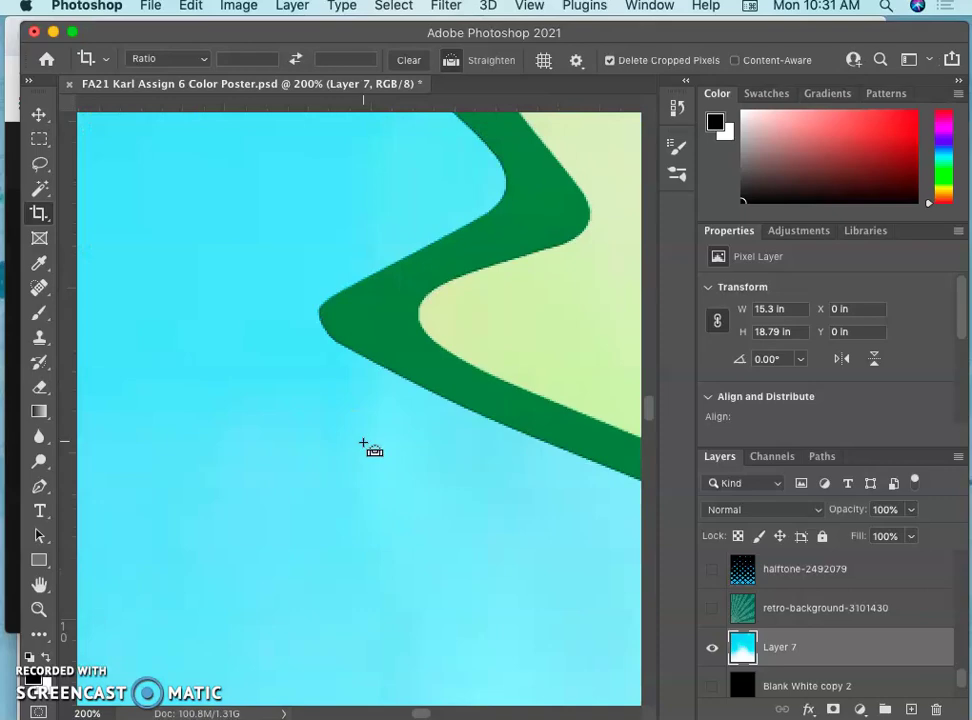
# View the whole poster again and compare it with and without Layer 7
pyautogui.press('super+minus')
pyautogui.press('super+minus')
pyautogui.press('super+minus')
pyautogui.press('super+minus')
pyautogui.press('super+minus')
pyautogui.press('super+minus')
pyautogui.press('super+minus')
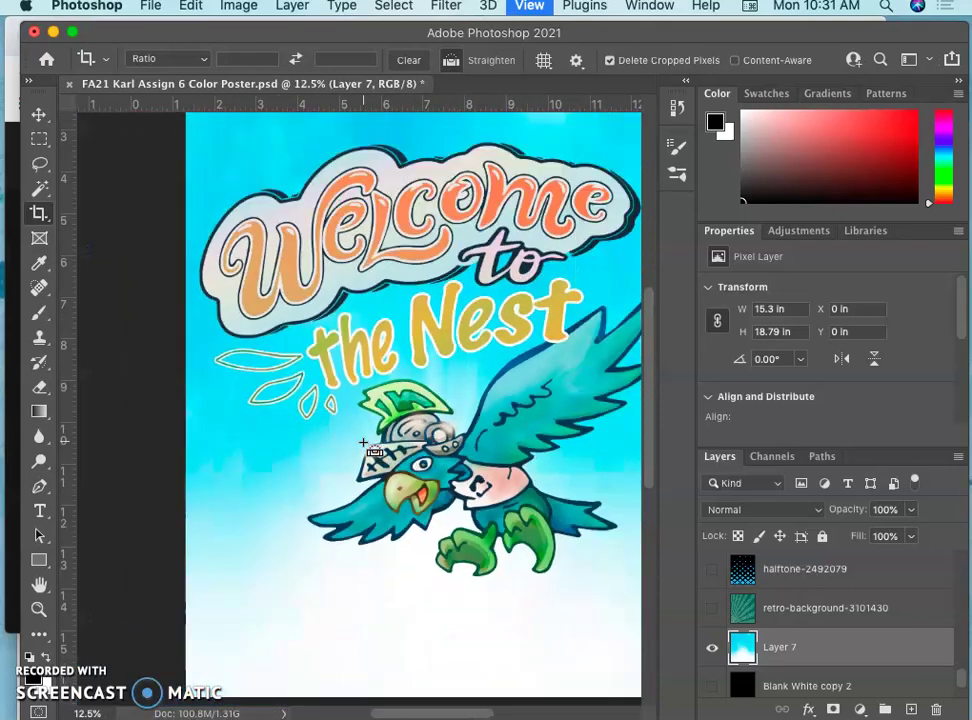
pyautogui.press('super+minus')
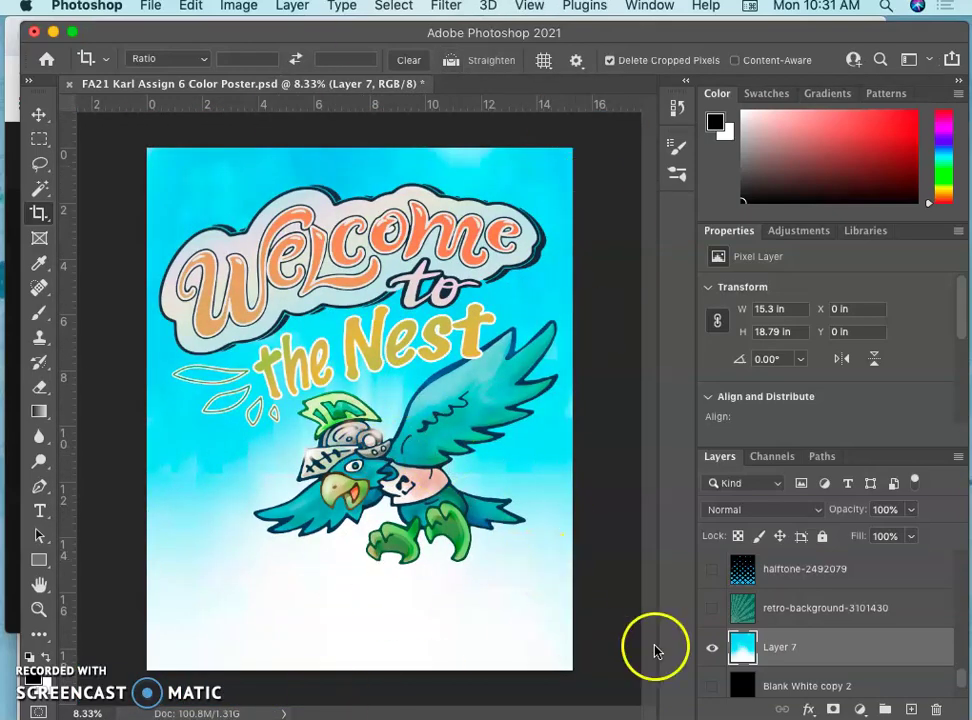
pyautogui.click(712, 648)
pyautogui.click(711, 649)
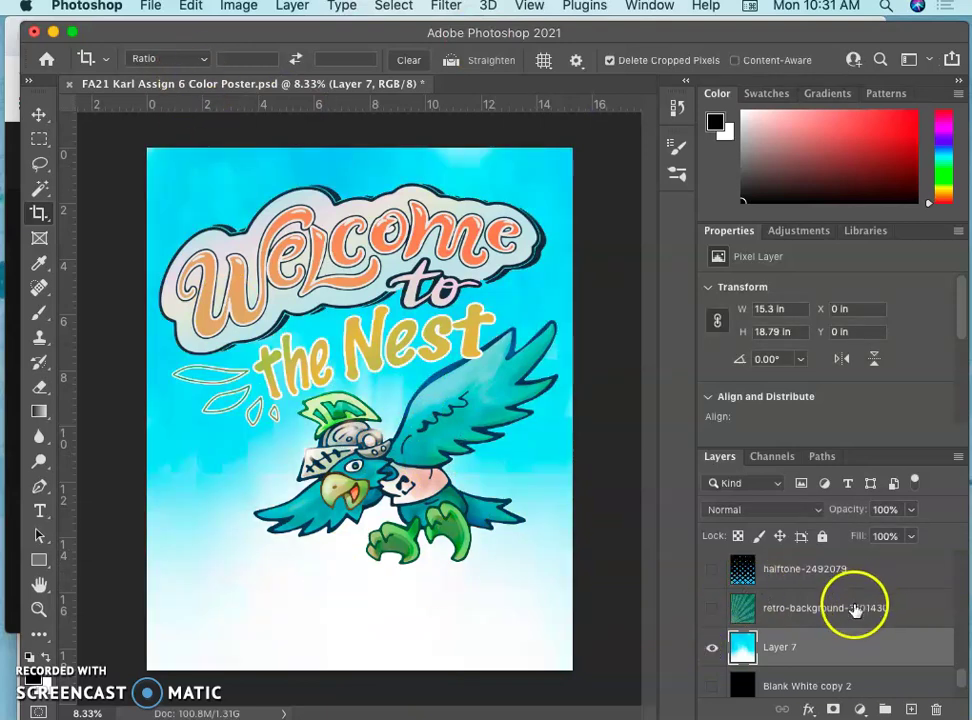
# Show the retro-background-3101430 layer, select it and keep its blend mode on Pin Light
pyautogui.click(711, 608)
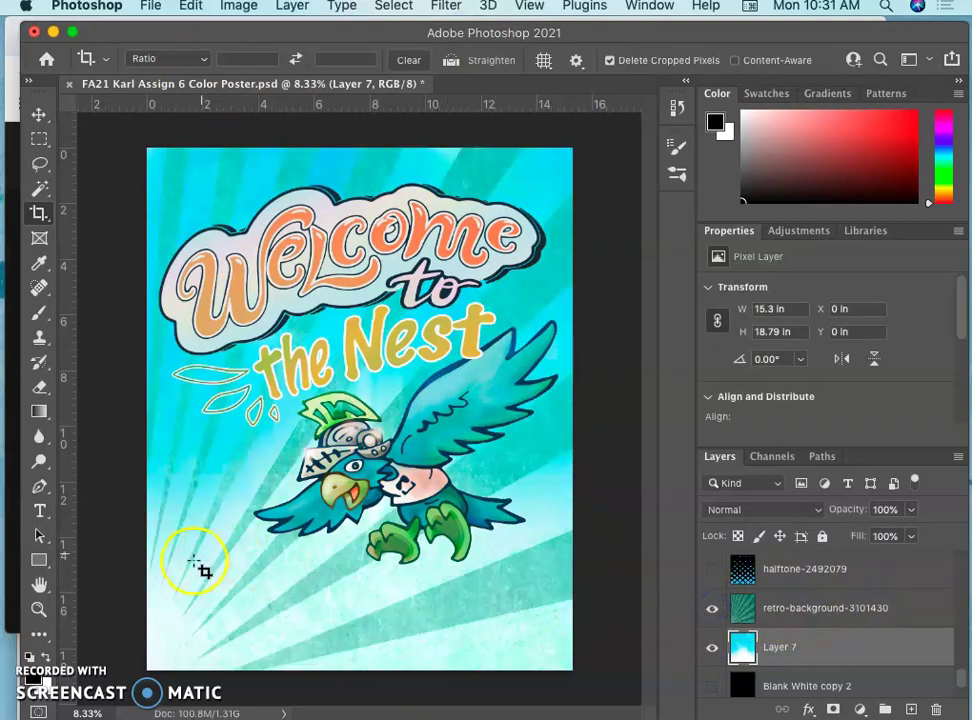
pyautogui.click(866, 612)
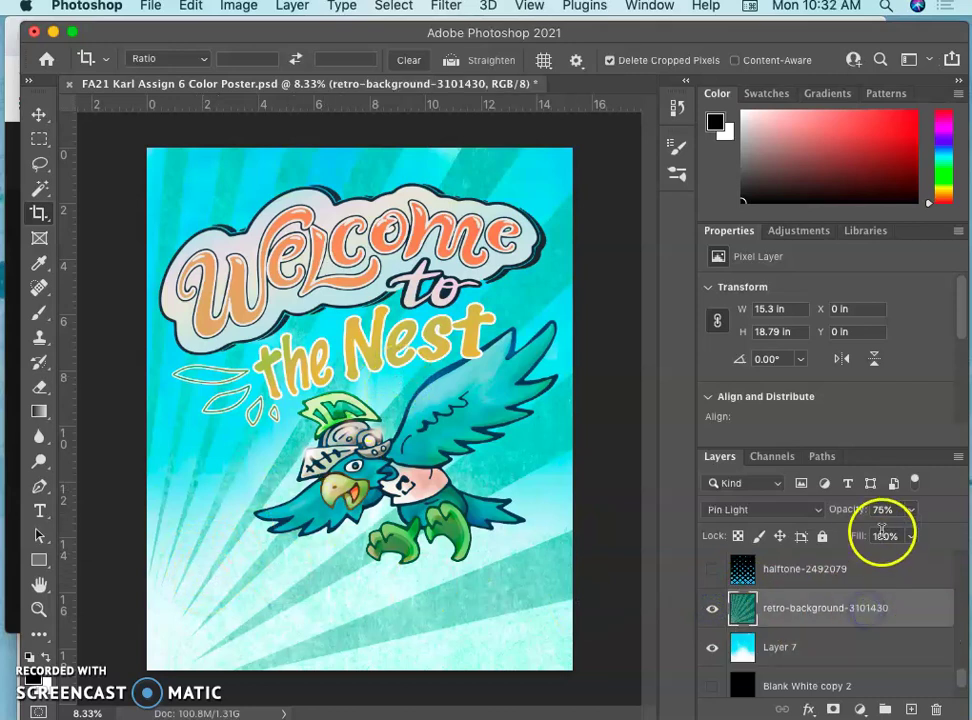
pyautogui.click(816, 510)
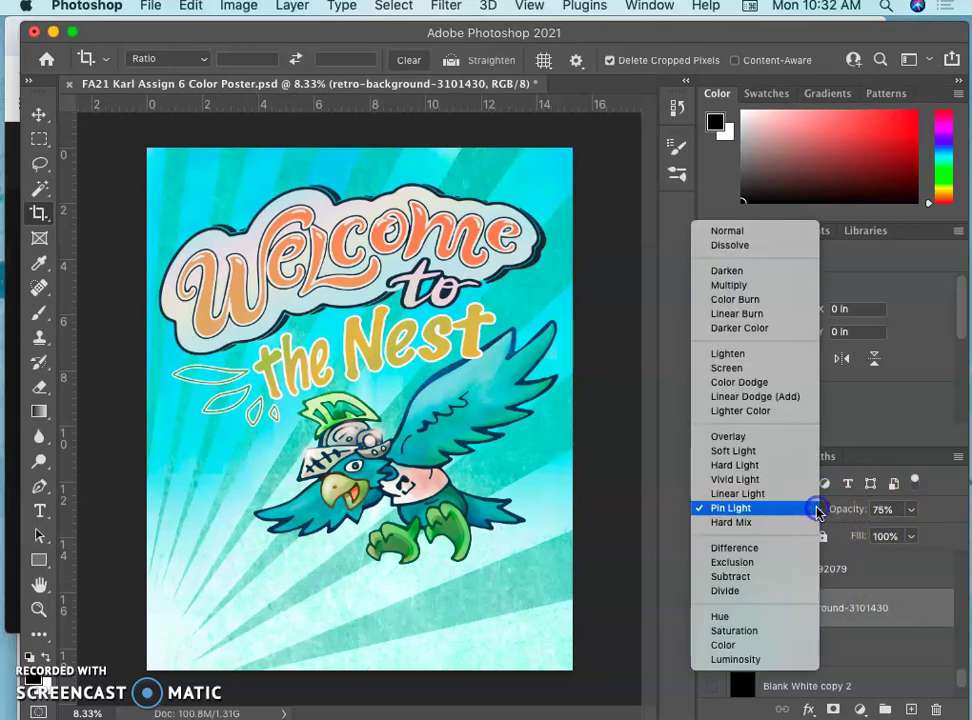
pyautogui.click(741, 509)
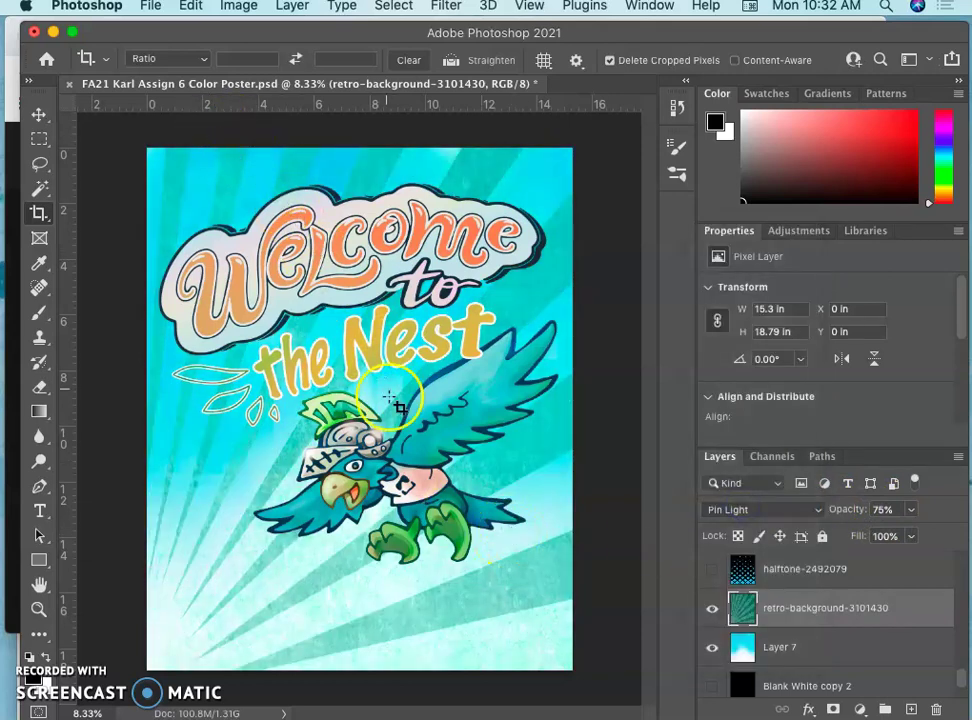
# Examine the retro background's ray texture up close across the poster, from the lower corner to the lettering, and return to the full view
pyautogui.press('super+equal')
pyautogui.press('super+equal')
pyautogui.press('super+equal')
pyautogui.press('super+equal')
pyautogui.press('super+equal')
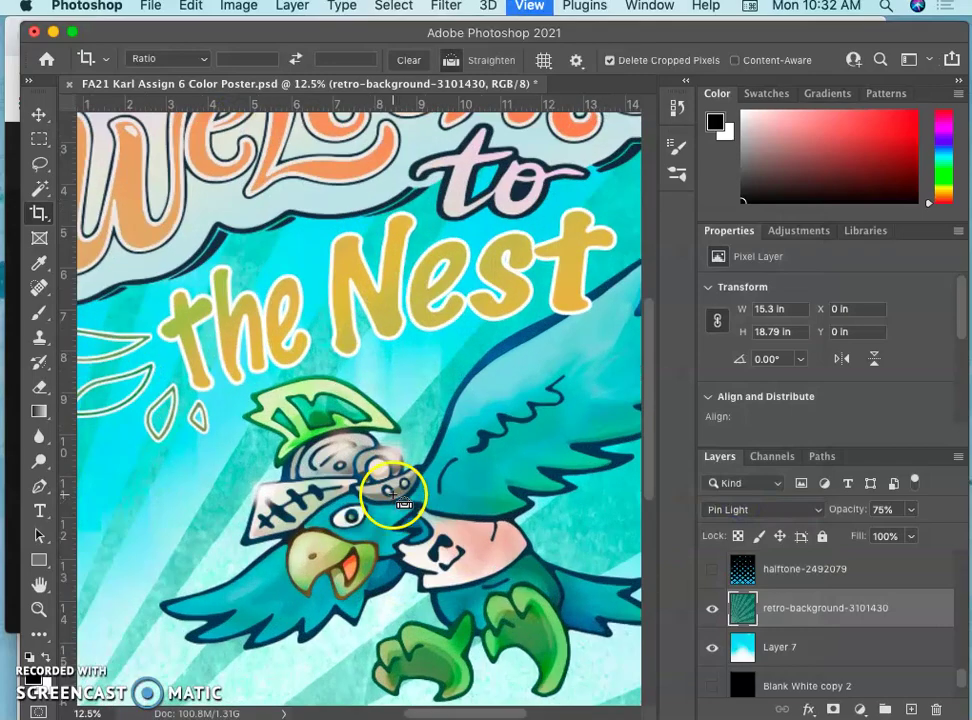
pyautogui.hscroll(-15, 392, 415)
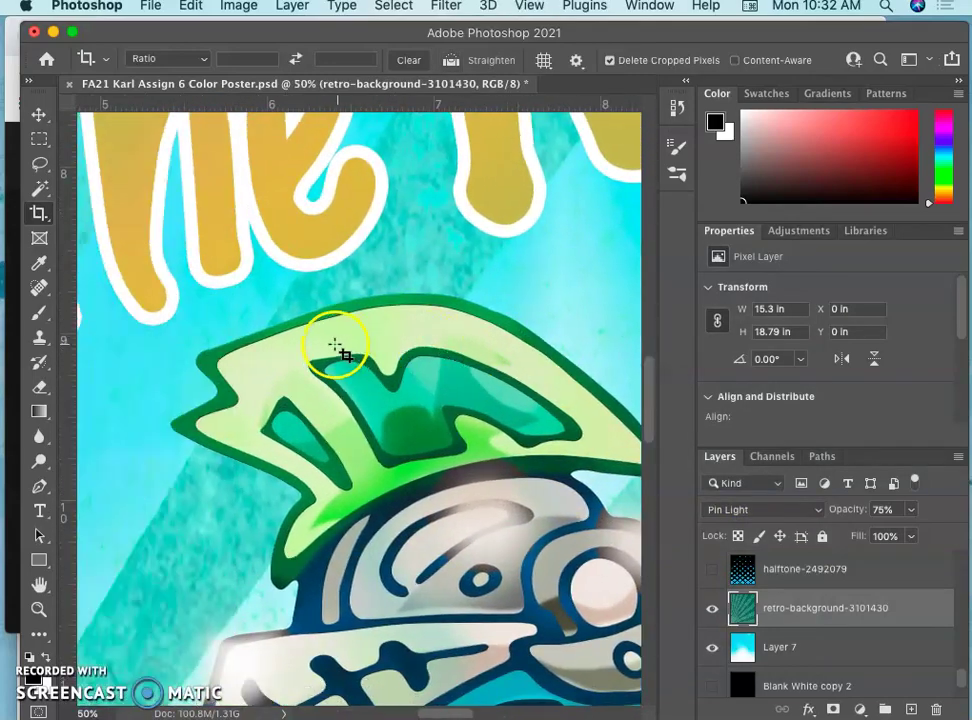
pyautogui.scroll(-15, 295, 343)
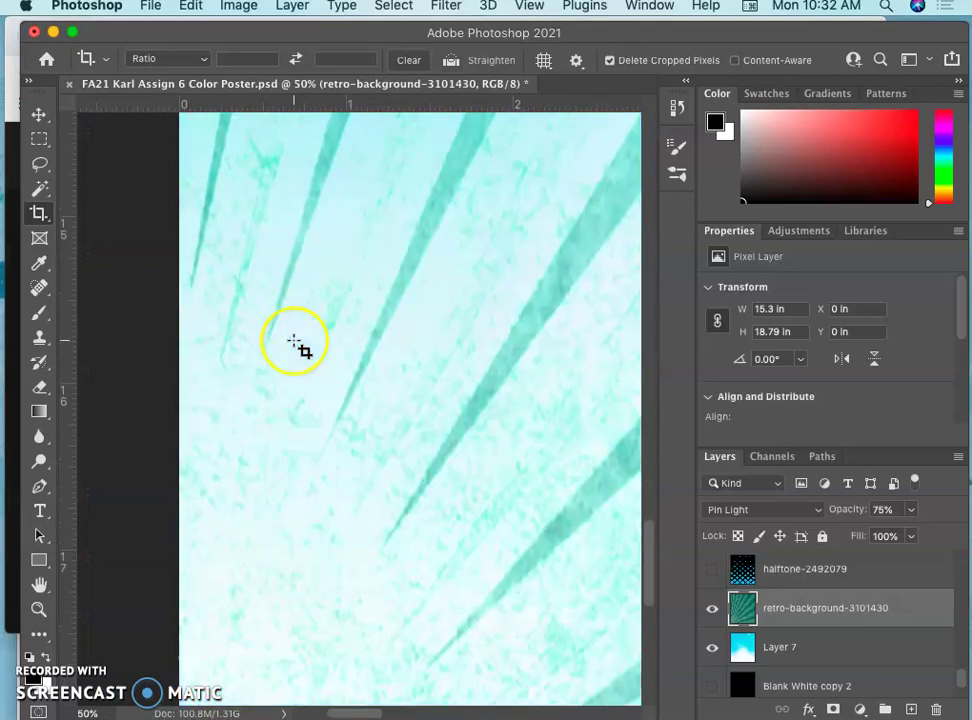
pyautogui.hscroll(20, 295, 343)
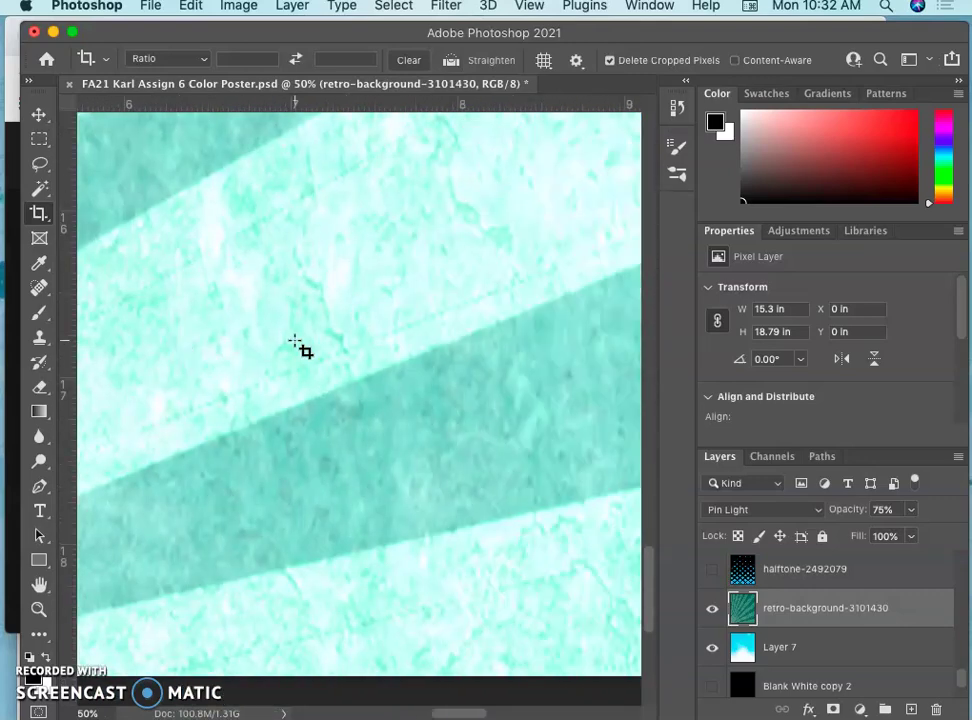
pyautogui.scroll(10, 296, 343)
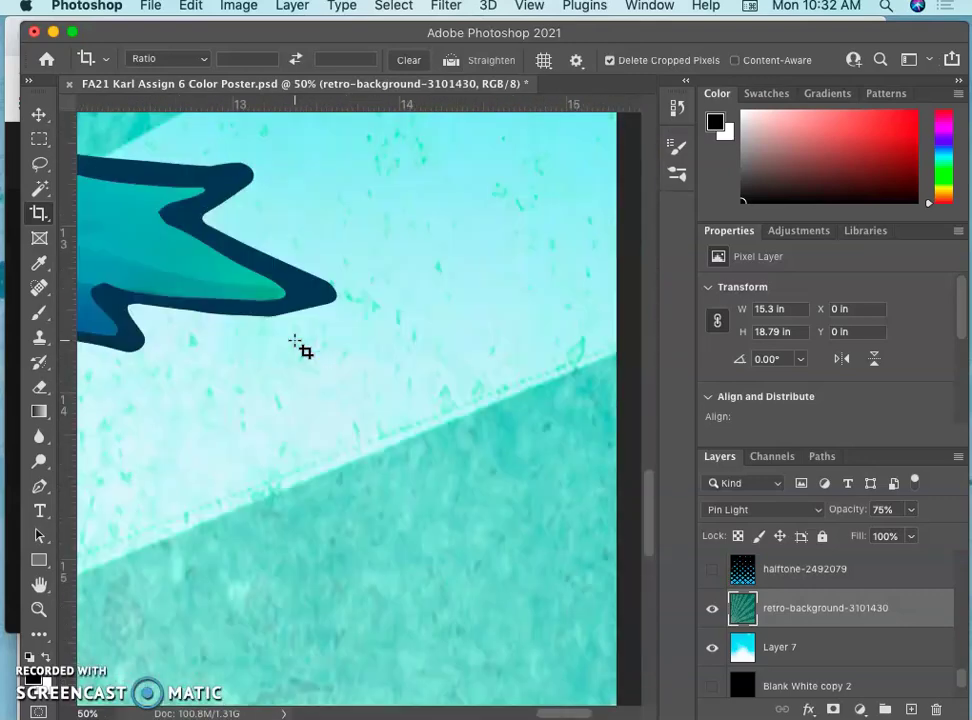
pyautogui.scroll(15, 295, 343)
pyautogui.scroll(-18, 295, 343)
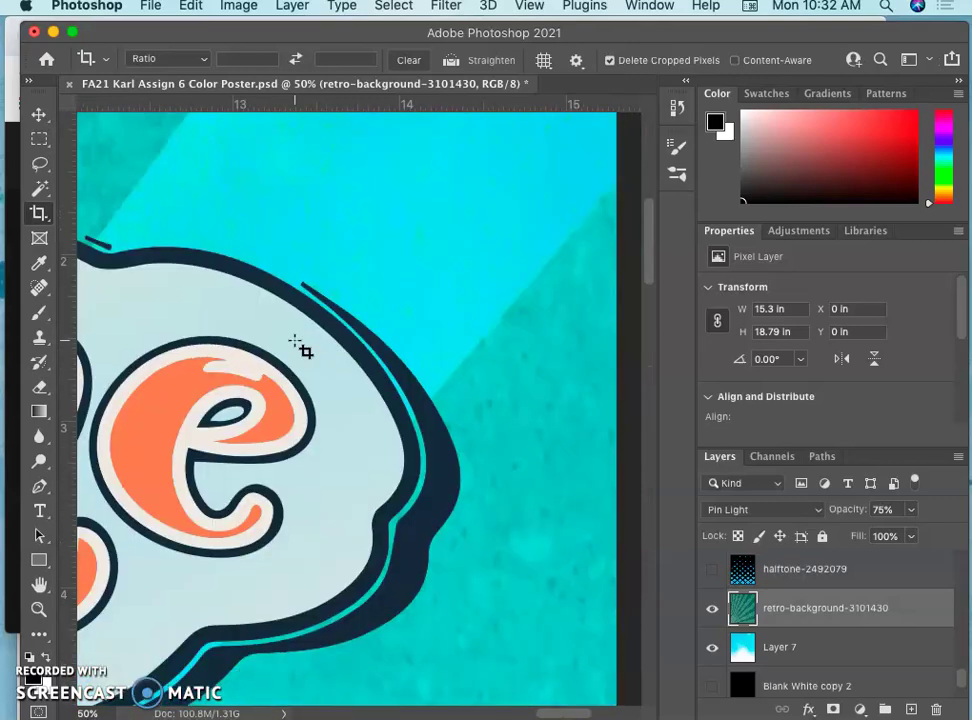
pyautogui.hscroll(-20, 295, 343)
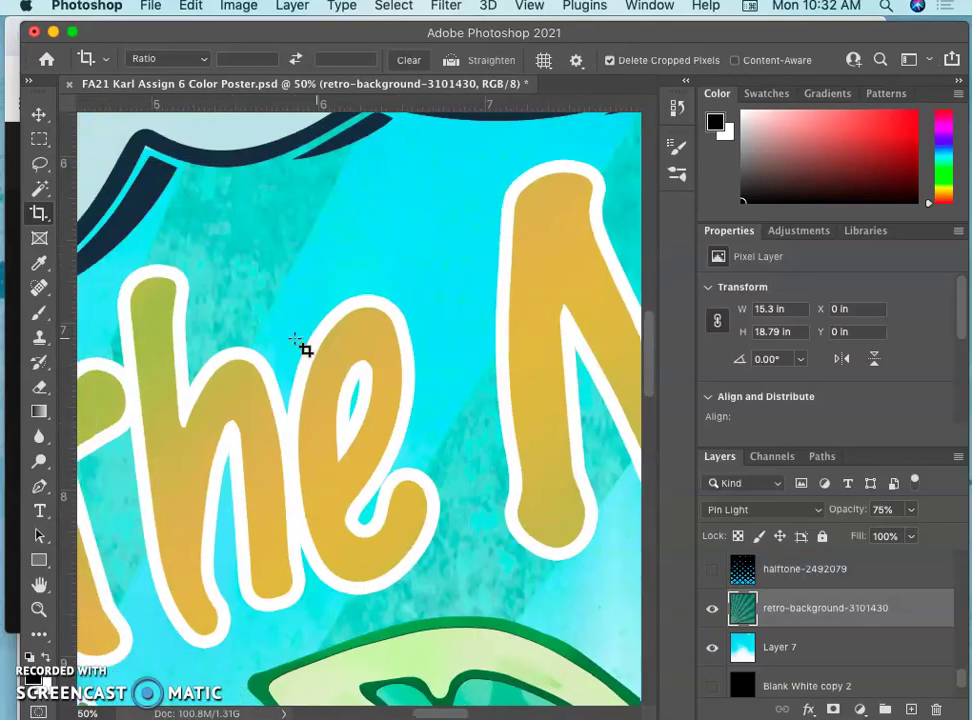
pyautogui.scroll(15, 295, 343)
pyautogui.scroll(-20, 295, 343)
pyautogui.hscroll(15, 295, 343)
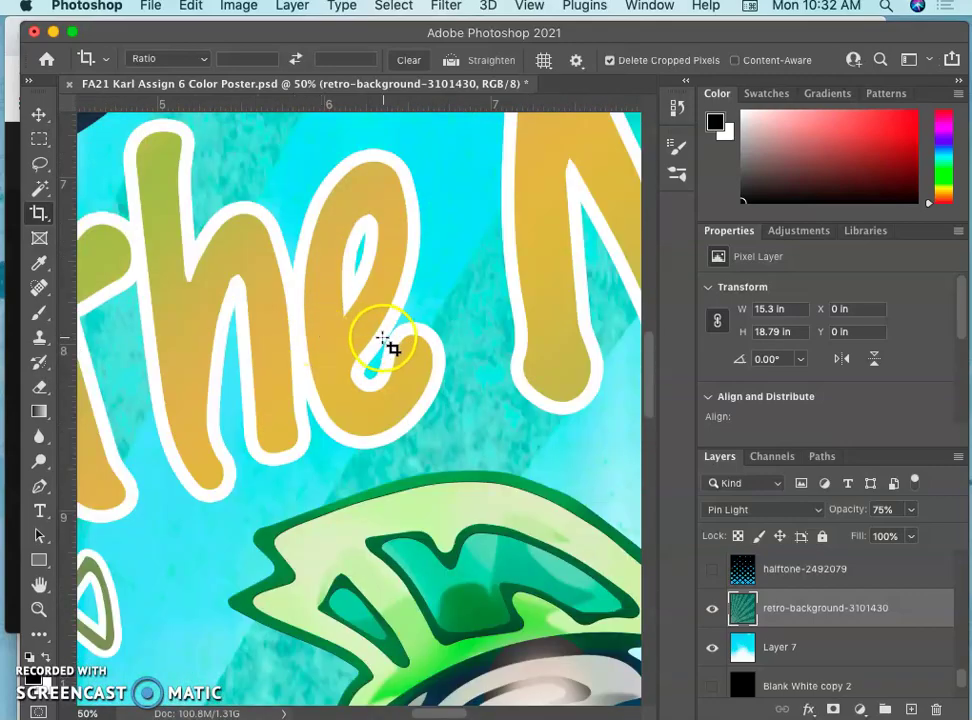
pyautogui.scroll(-5, 383, 343)
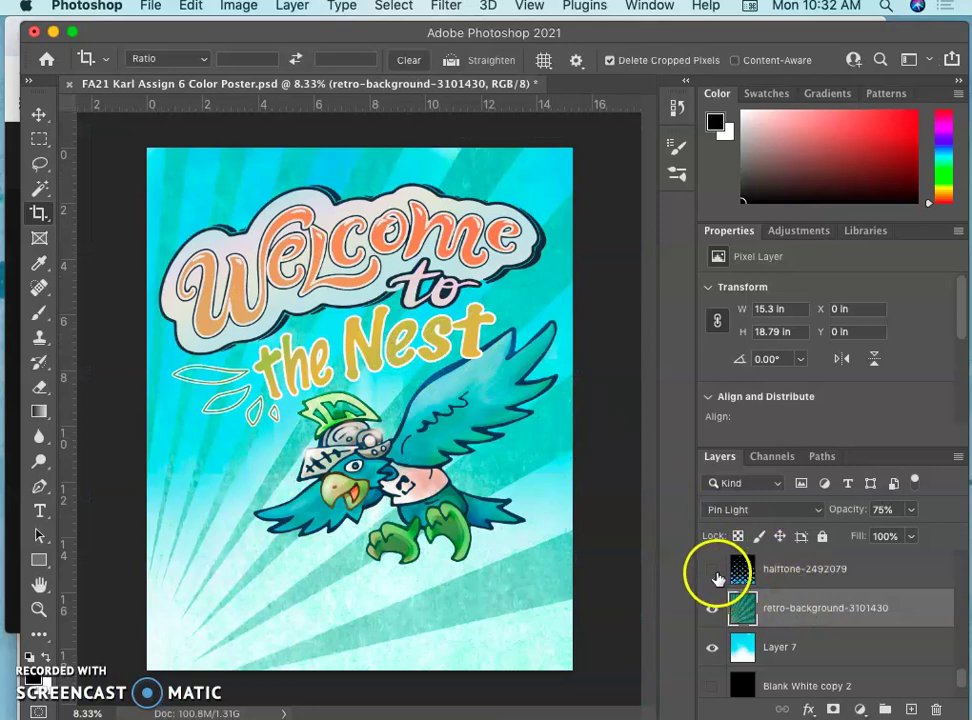
# Show the halftone-2492079 layer, select it and compare the background with and without it
pyautogui.click(712, 570)
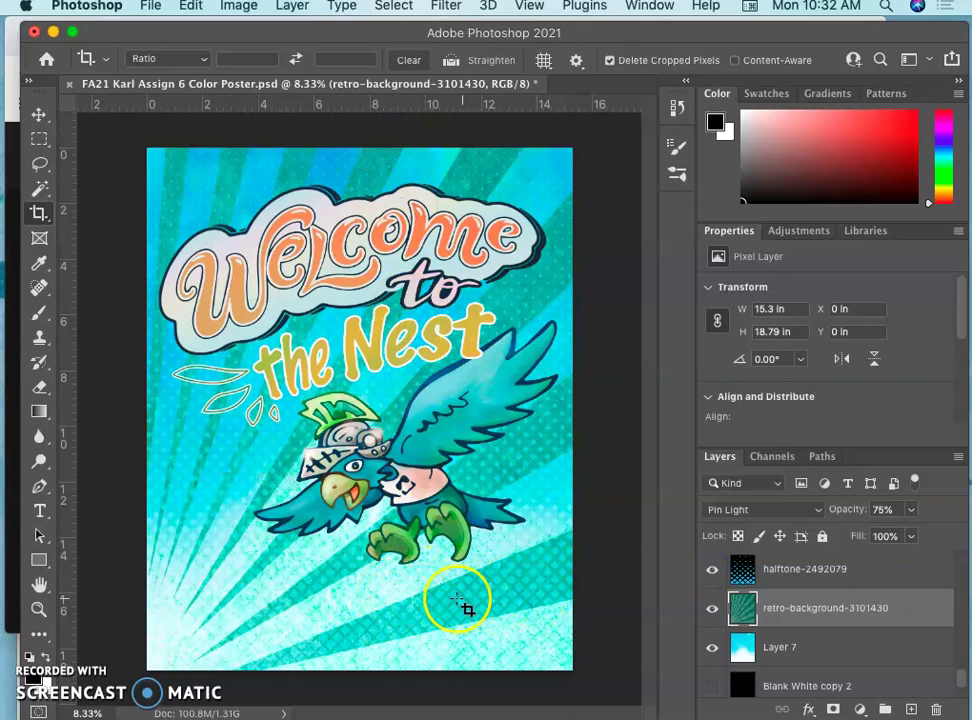
pyautogui.click(752, 574)
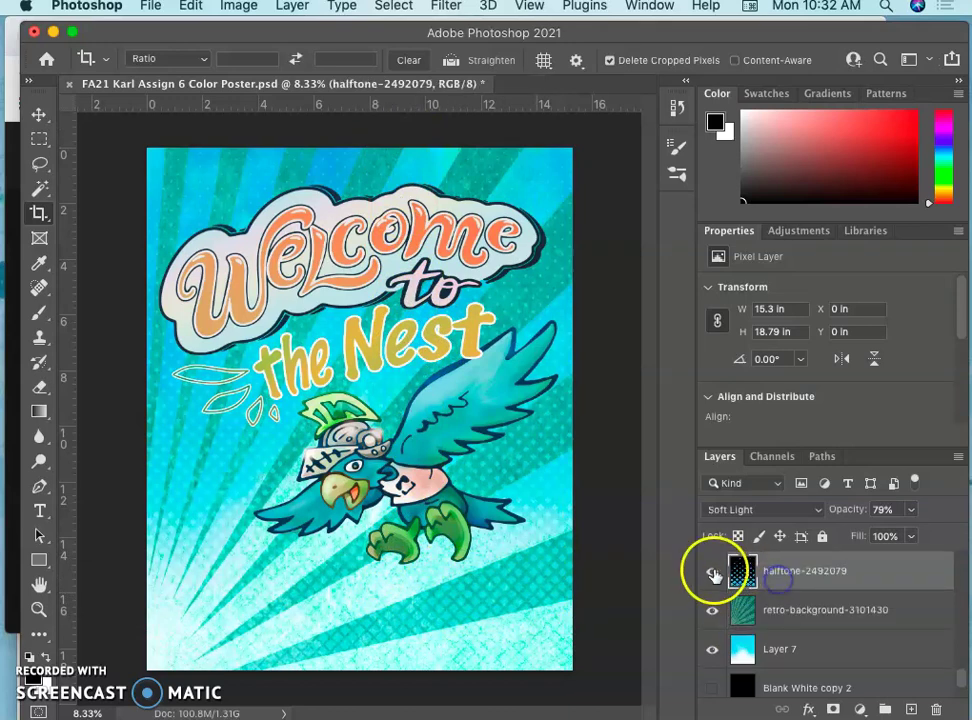
pyautogui.click(713, 571)
pyautogui.click(713, 571)
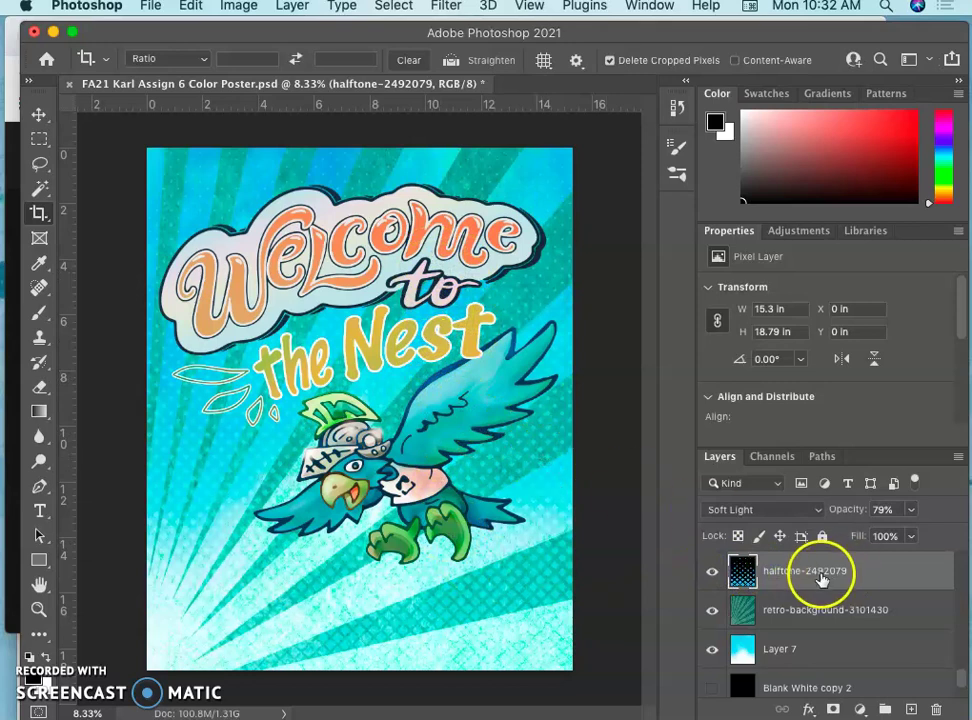
# Show the mackerel-sky-449475 layer above the halftone and select it
pyautogui.scroll(1, 880, 572)
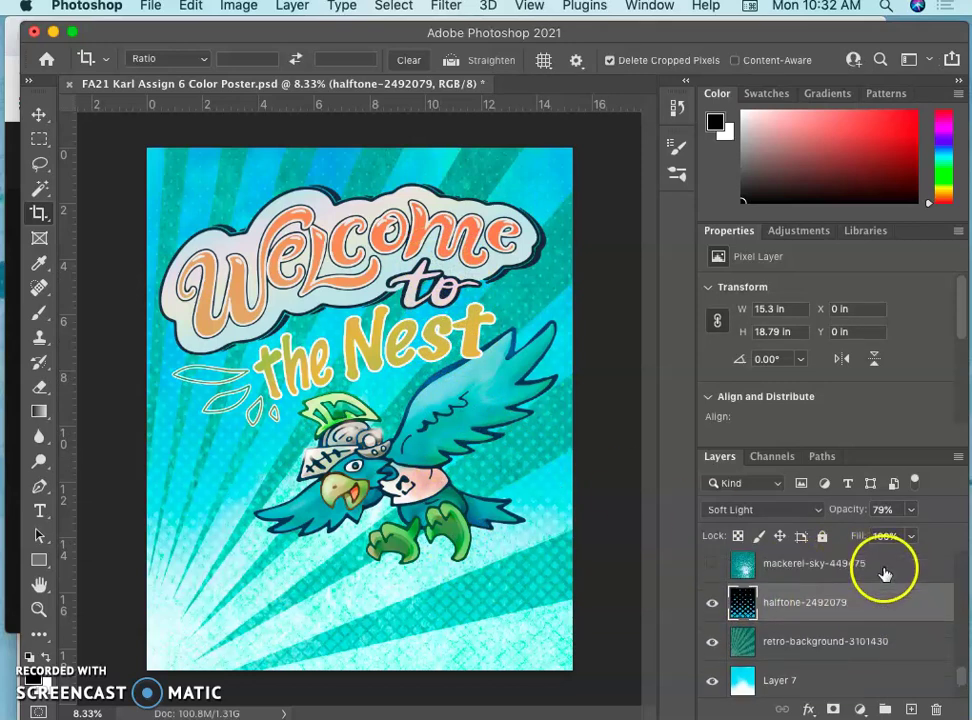
pyautogui.click(712, 577)
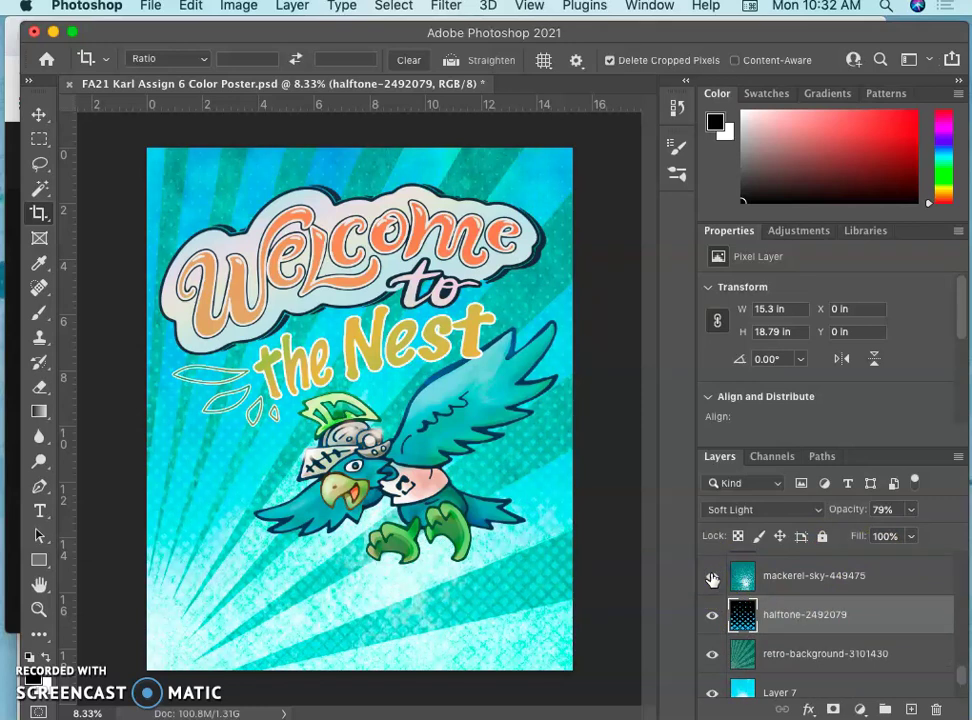
pyautogui.click(801, 578)
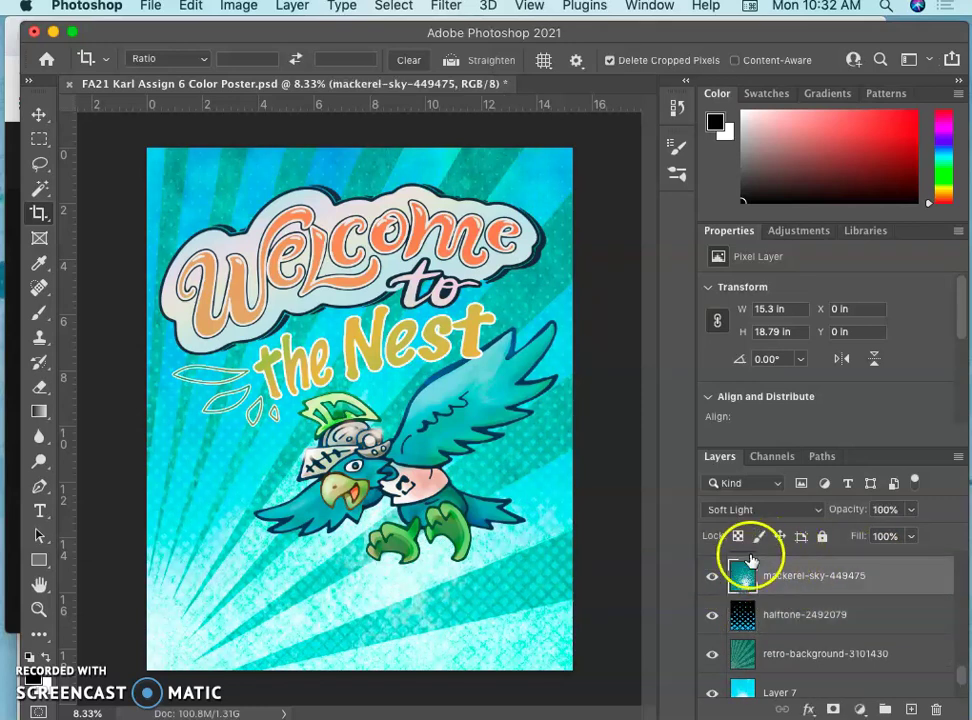
# Compare the background with the halftone, retro background and mackerel sky layers hidden, leaving all three shown again
pyautogui.click(713, 615)
pyautogui.click(713, 655)
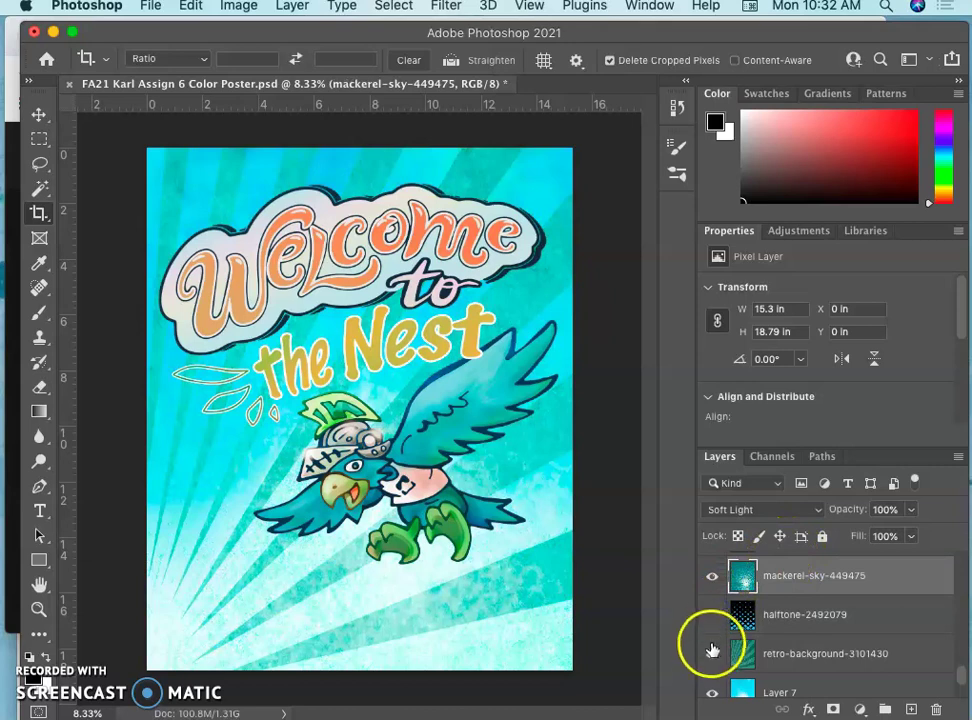
pyautogui.click(712, 653)
pyautogui.click(712, 653)
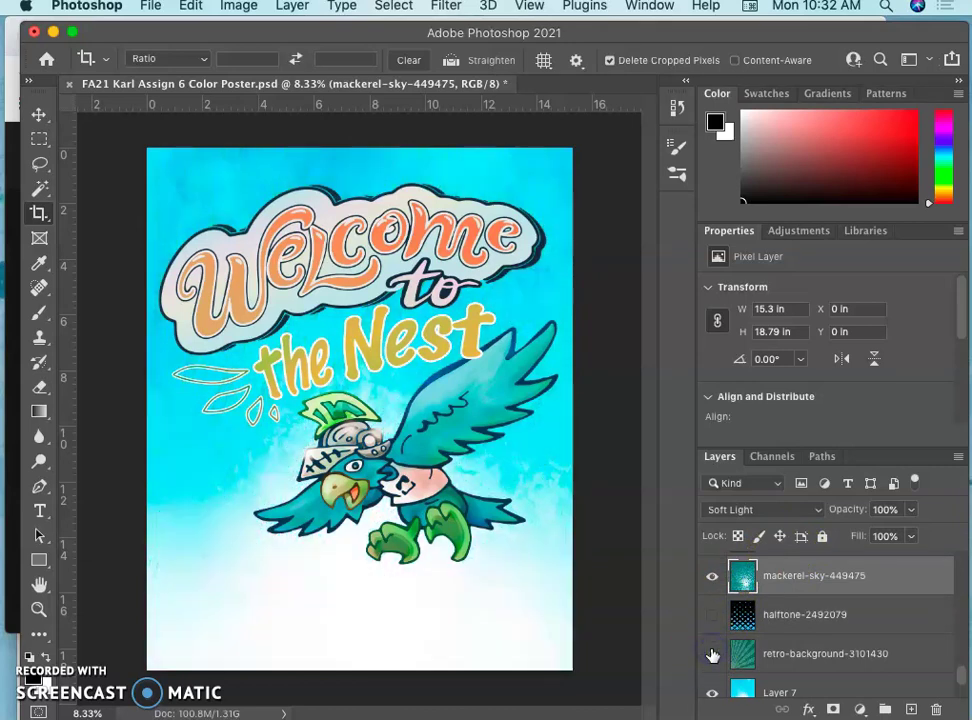
pyautogui.click(712, 580)
pyautogui.click(712, 578)
pyautogui.click(712, 617)
pyautogui.click(712, 660)
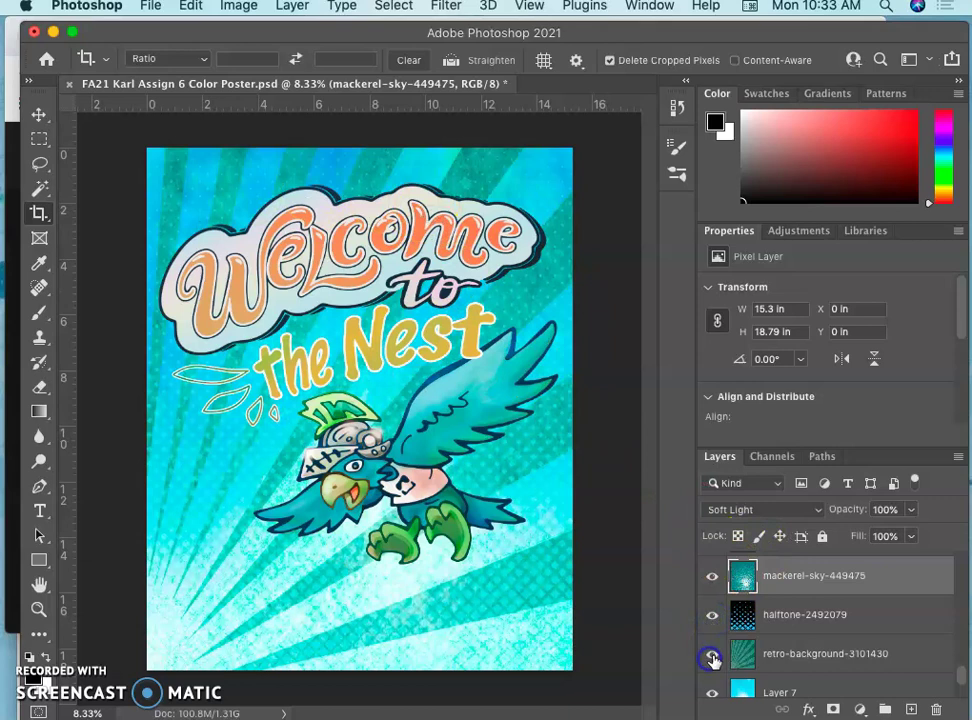
# Select the halftone-2492079 layer and show the mackerel-sky-449475 copy layer
pyautogui.click(825, 614)
pyautogui.scroll(1, 825, 607)
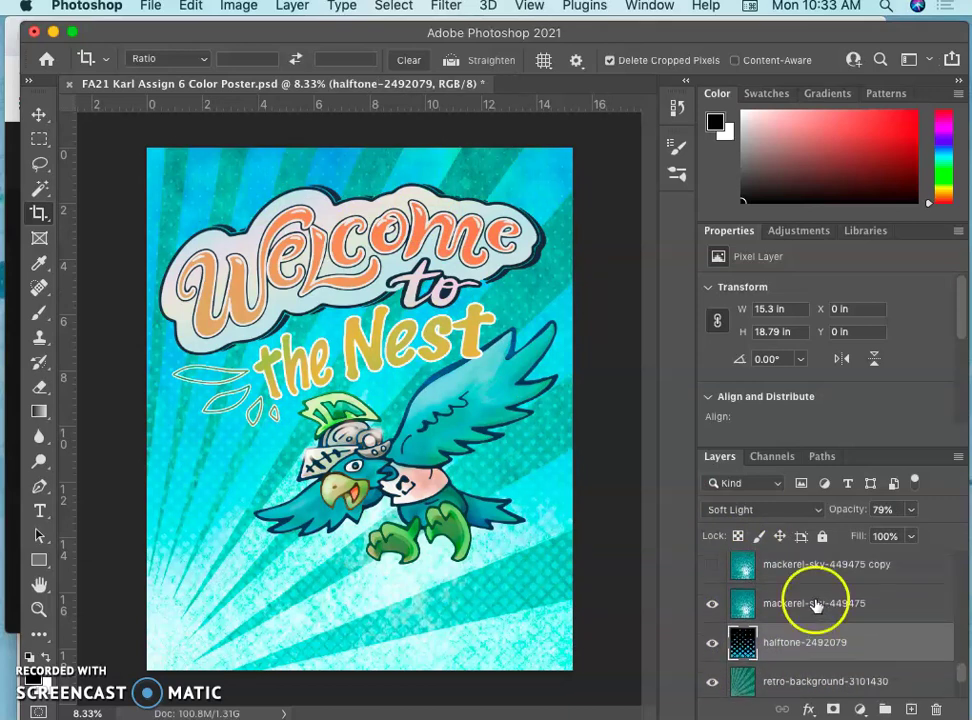
pyautogui.click(711, 568)
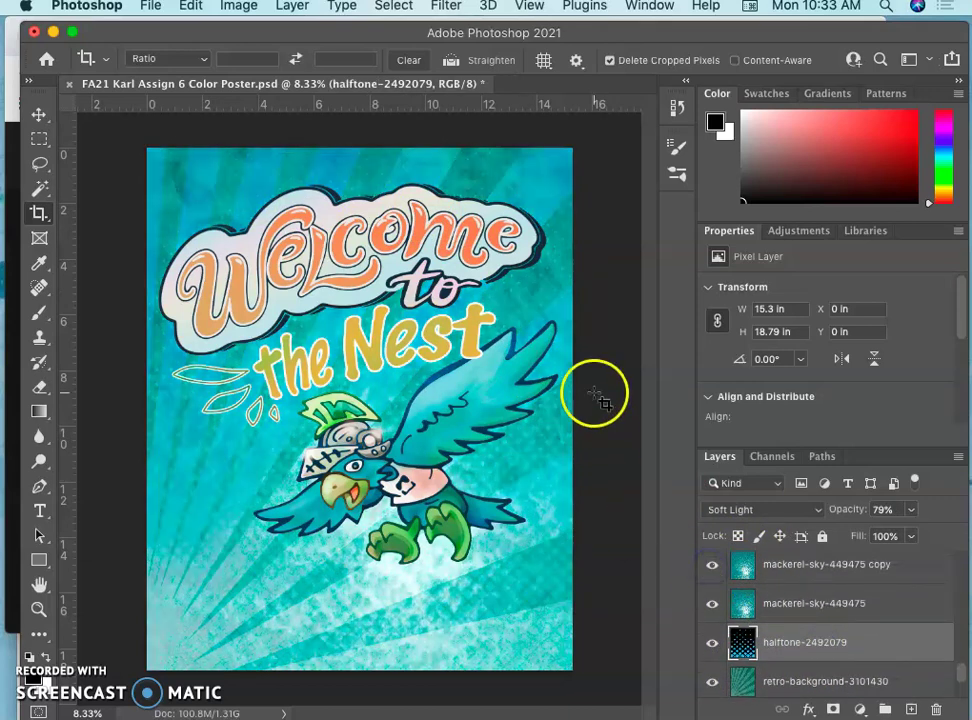
# Check what the mackerel sky, halftone and retro background layers each contribute by toggling their visibility, then review the surrounding layer stack
pyautogui.click(711, 606)
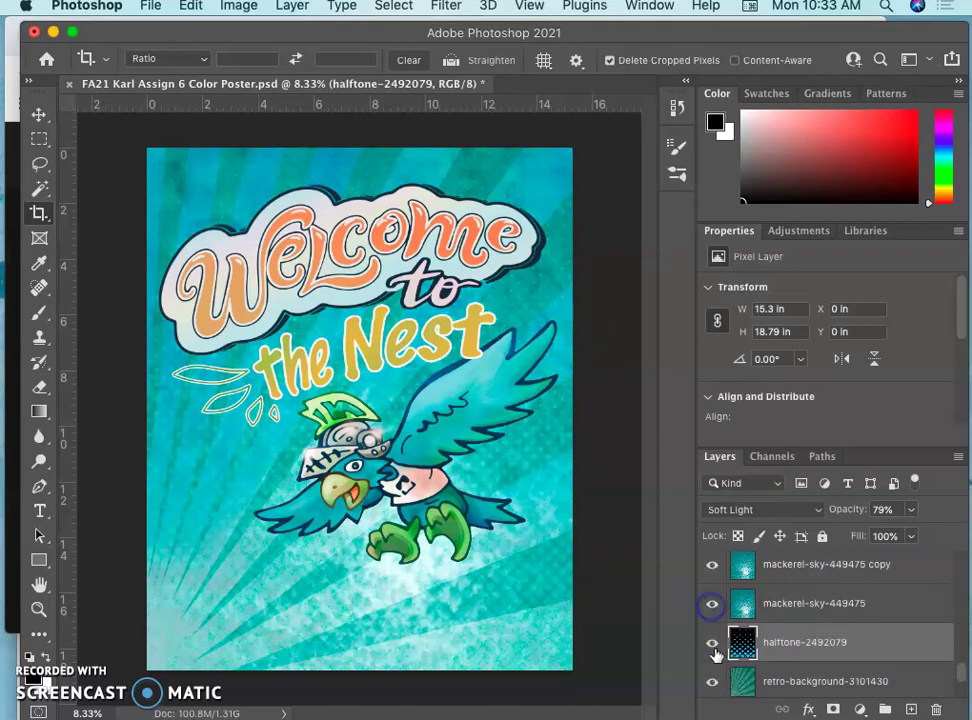
pyautogui.click(712, 643)
pyautogui.click(712, 643)
pyautogui.click(712, 682)
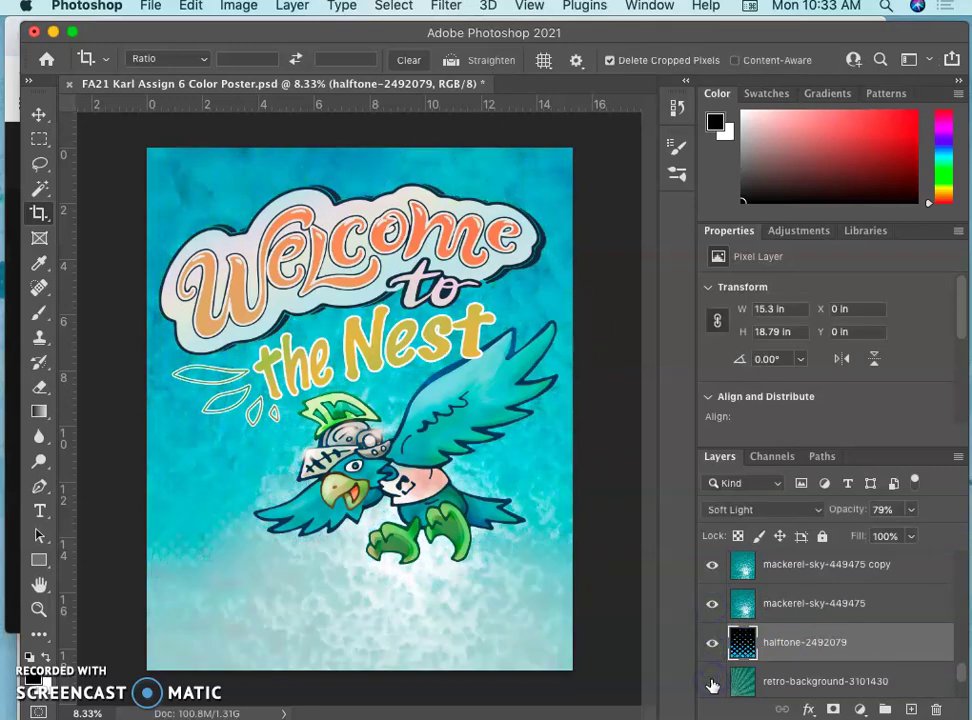
pyautogui.click(712, 682)
pyautogui.scroll(5, 794, 634)
pyautogui.scroll(-2, 792, 626)
pyautogui.scroll(-5, 793, 626)
pyautogui.scroll(3, 794, 628)
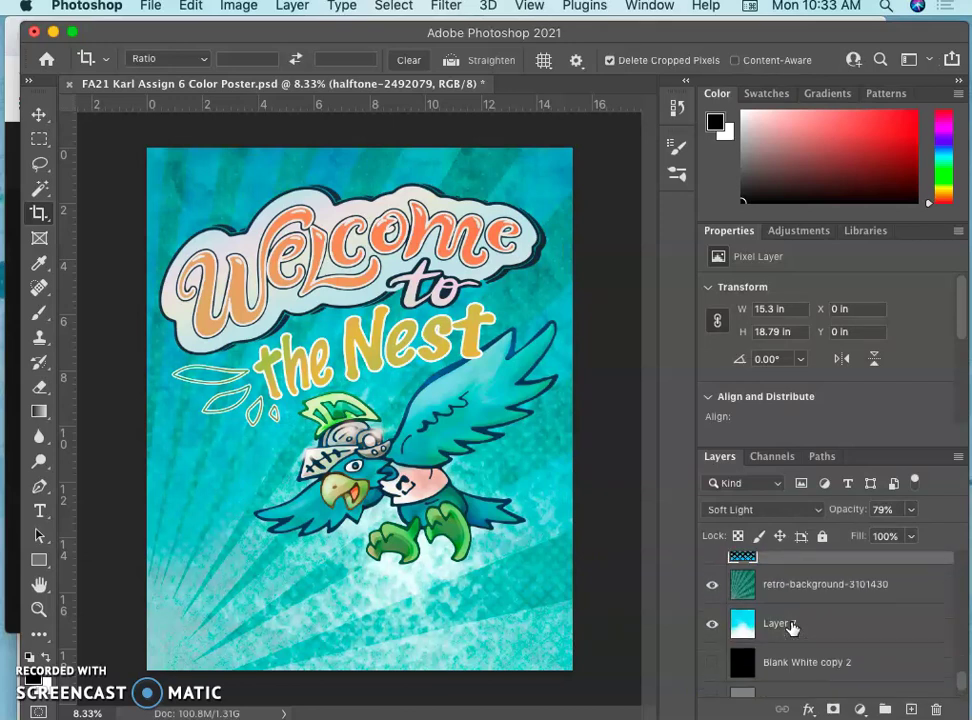
# Check what the mackerel-sky-449475 copy layer adds to the background by toggling its visibility, leaving it shown
pyautogui.scroll(4, 793, 628)
pyautogui.scroll(-3, 794, 628)
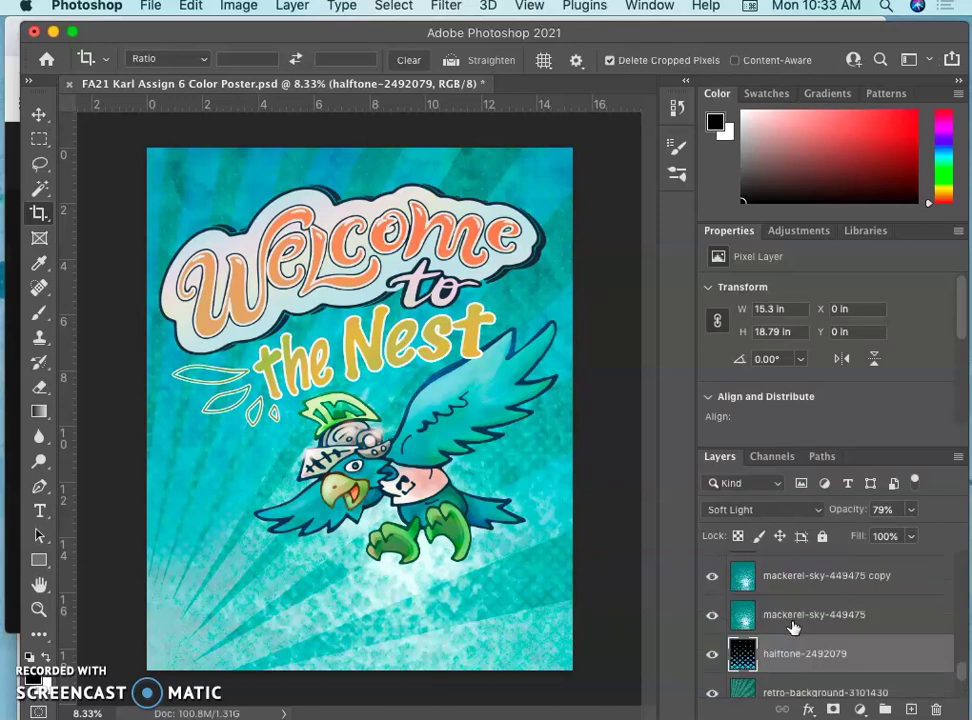
pyautogui.click(709, 616)
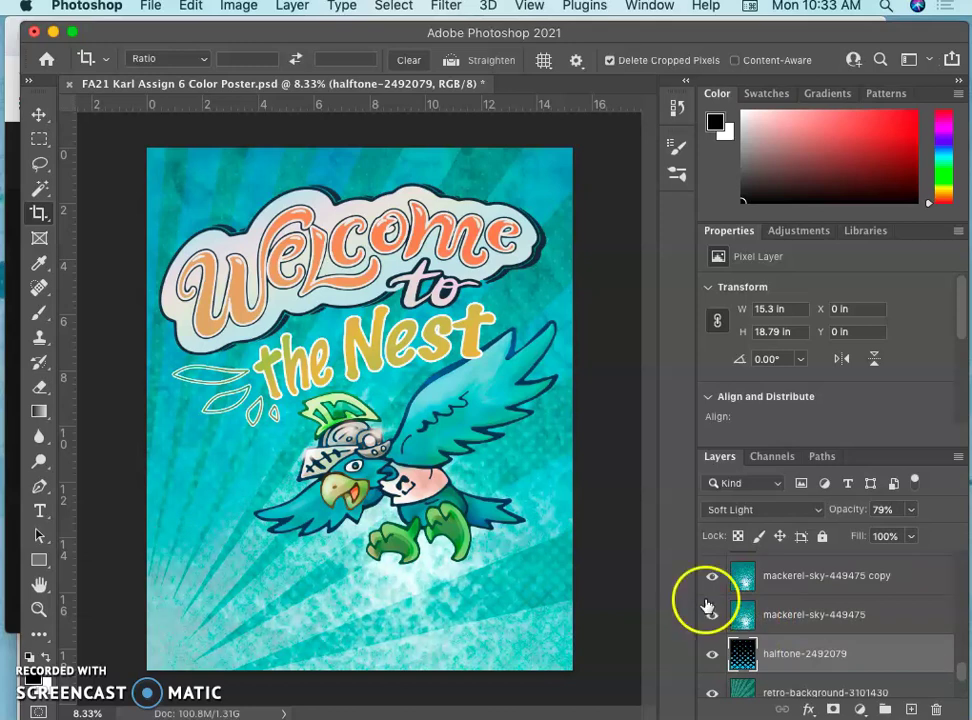
pyautogui.click(713, 576)
pyautogui.click(713, 577)
pyautogui.click(714, 578)
pyautogui.click(714, 578)
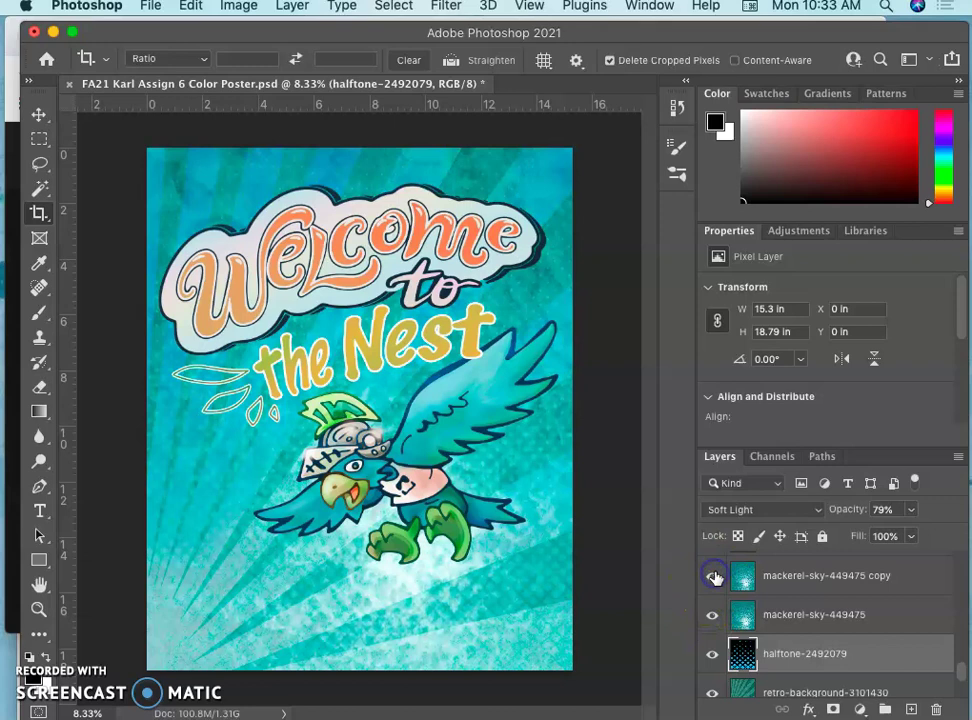
pyautogui.click(712, 578)
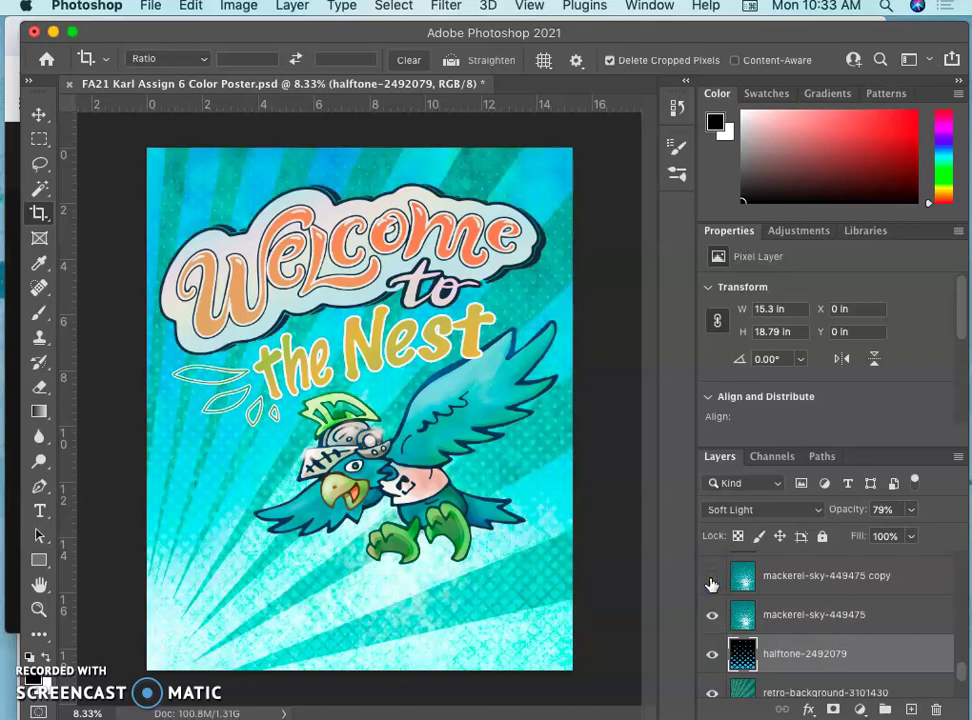
pyautogui.click(712, 578)
pyautogui.click(712, 580)
pyautogui.click(712, 580)
# Set the mackerel-sky-449475 copy layer's blend mode to Soft Light and its opacity to 100%
pyautogui.click(864, 591)
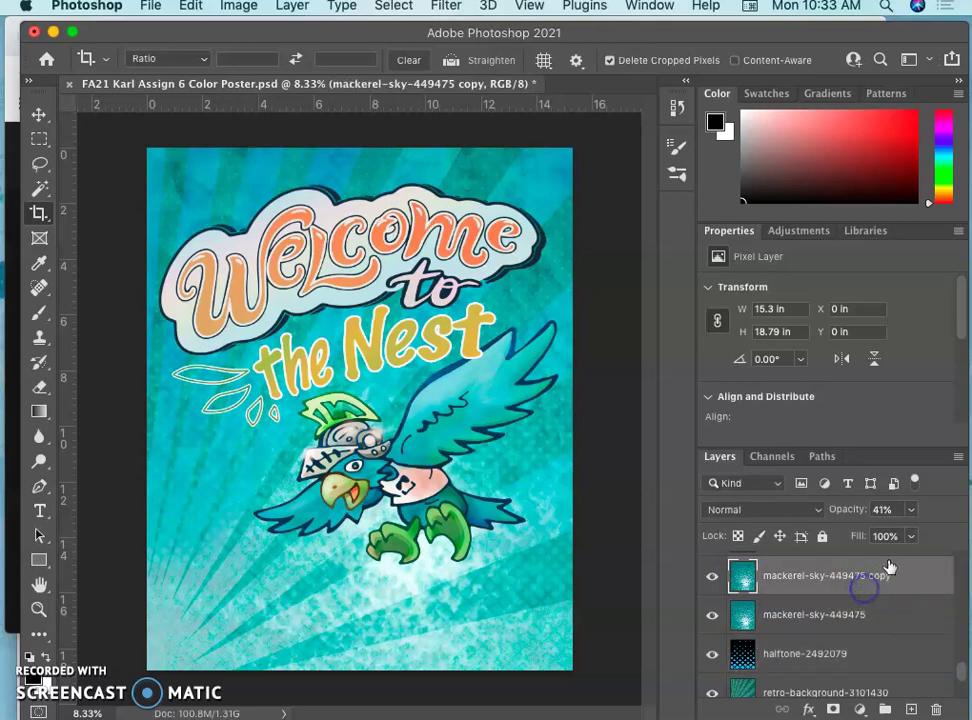
pyautogui.click(792, 511)
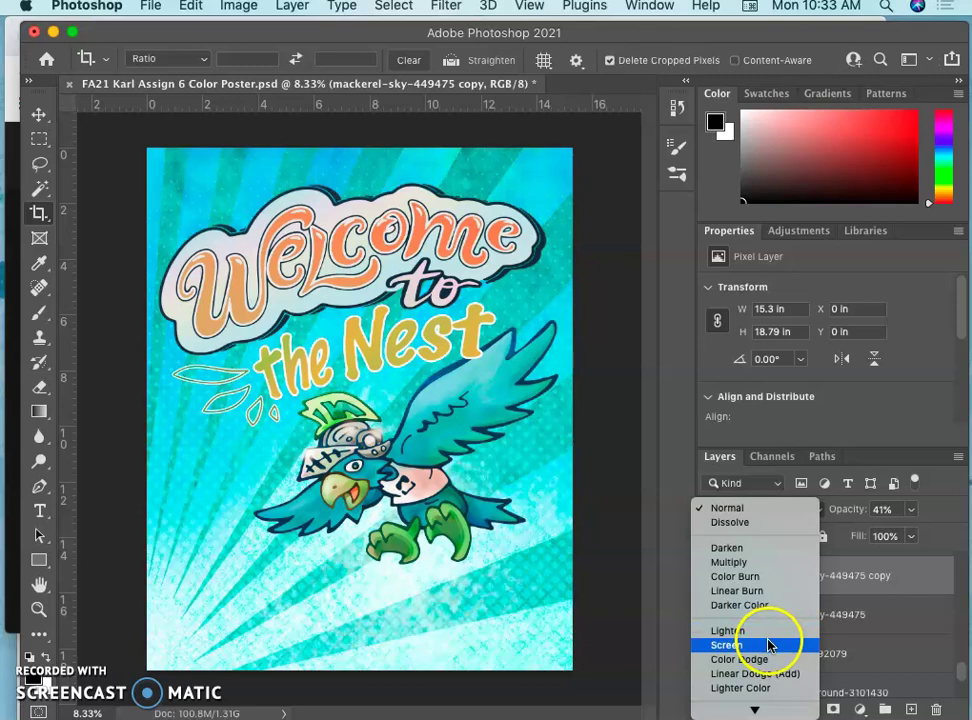
pyautogui.moveTo(760, 706)
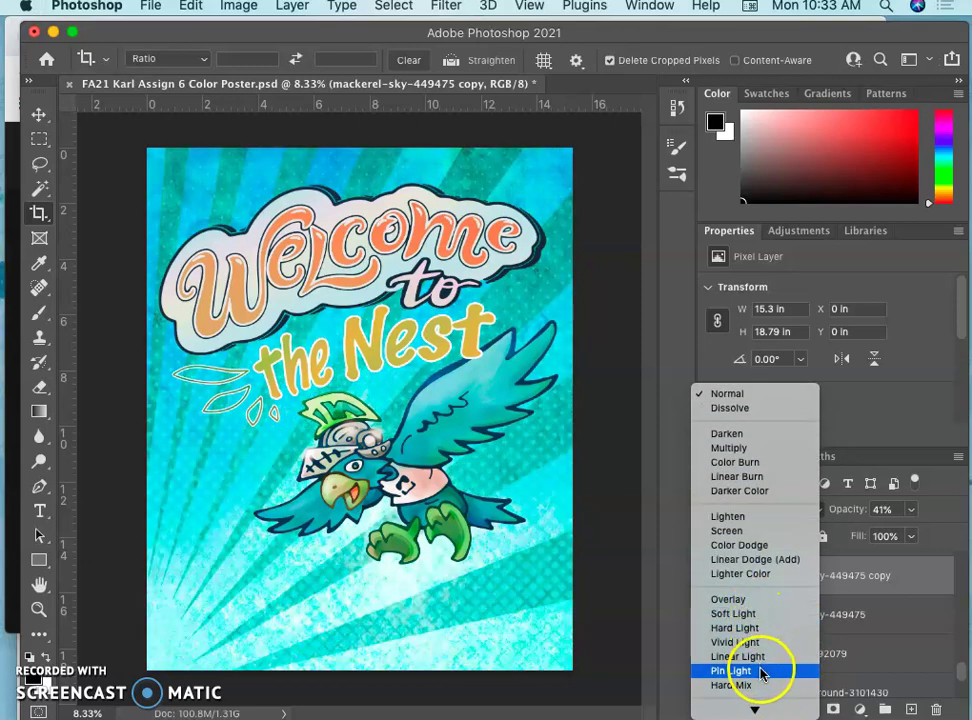
pyautogui.click(762, 614)
pyautogui.click(714, 576)
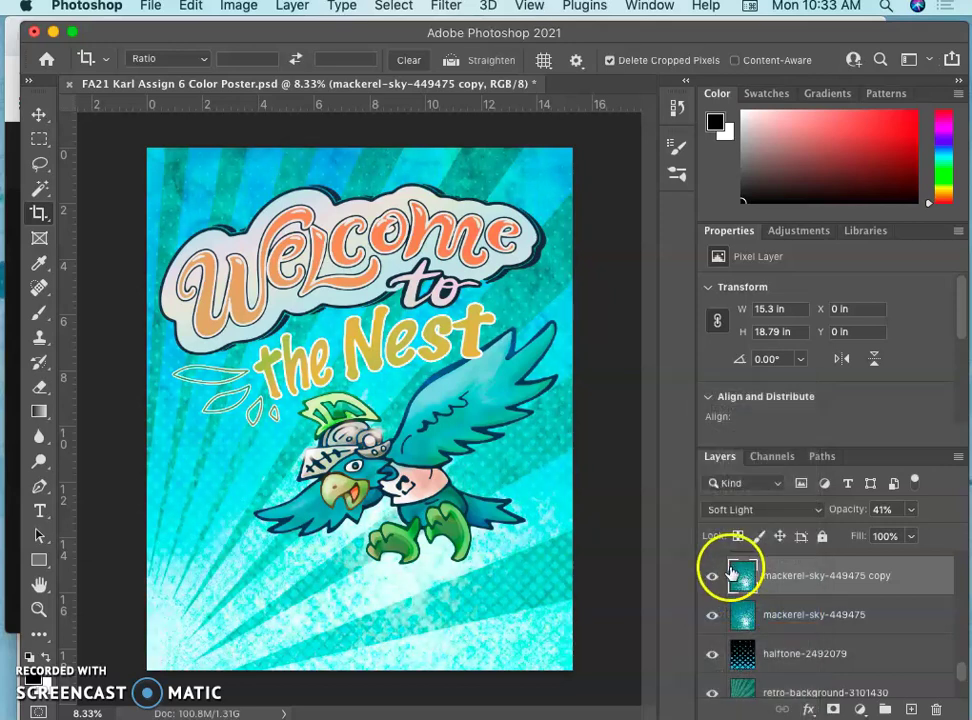
pyautogui.click(714, 578)
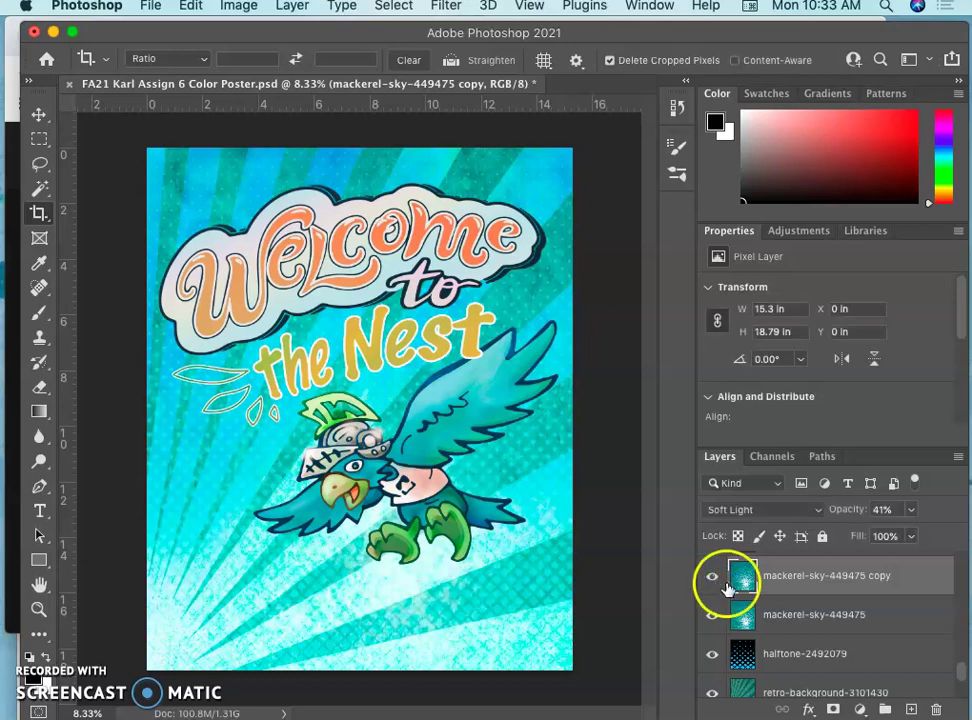
pyautogui.click(911, 511)
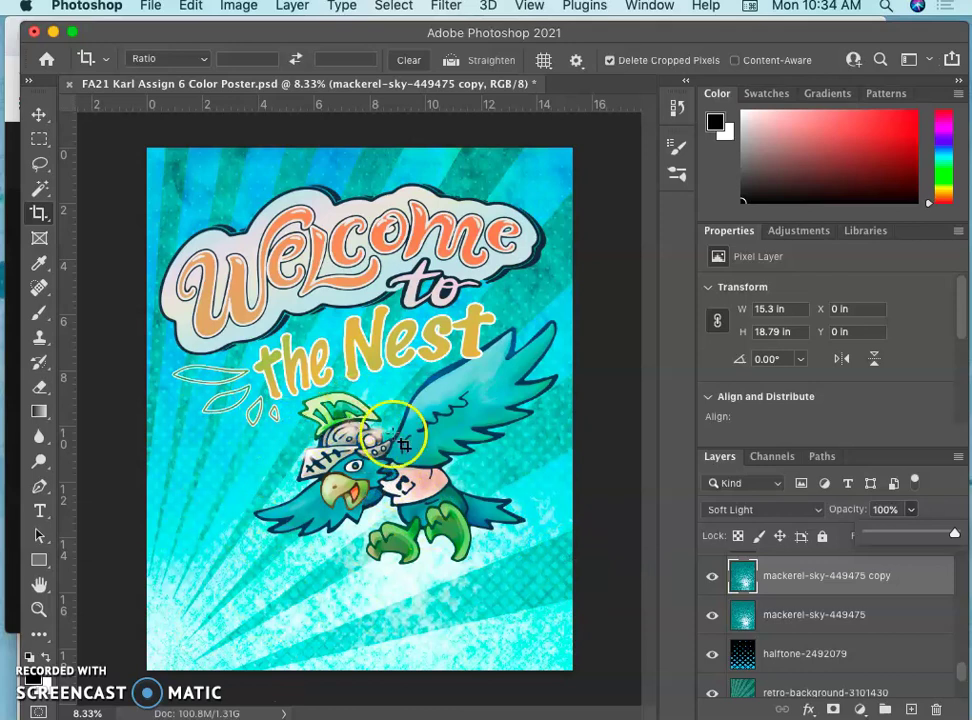
# Check what Layer 11 adds above the sky textures by toggling its visibility, leaving it hidden
pyautogui.scroll(1, 825, 600)
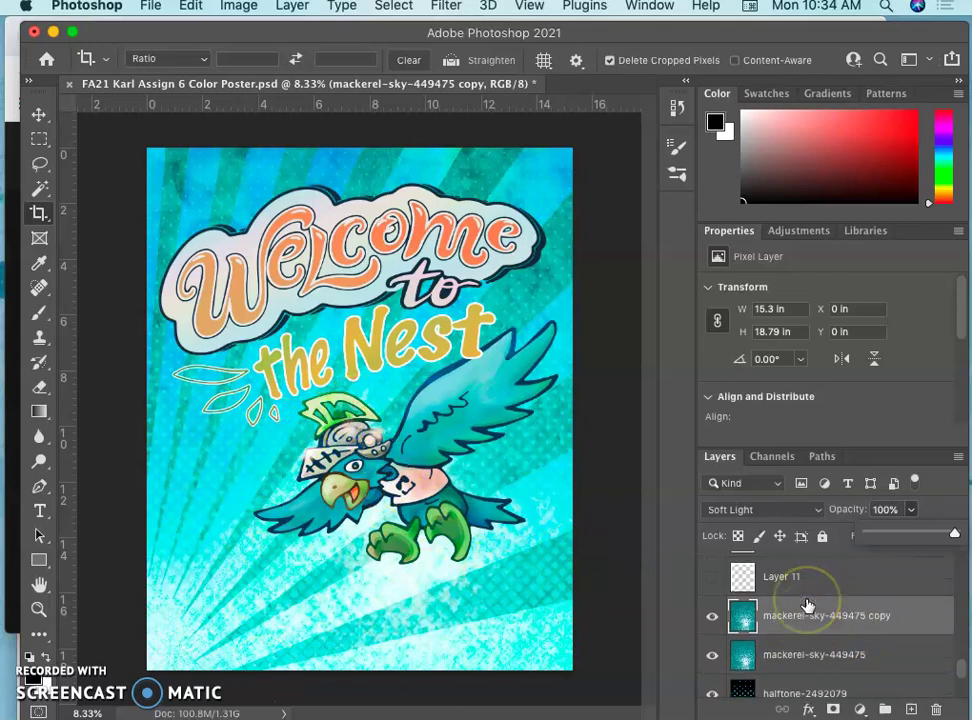
pyautogui.scroll(2, 808, 604)
pyautogui.click(712, 642)
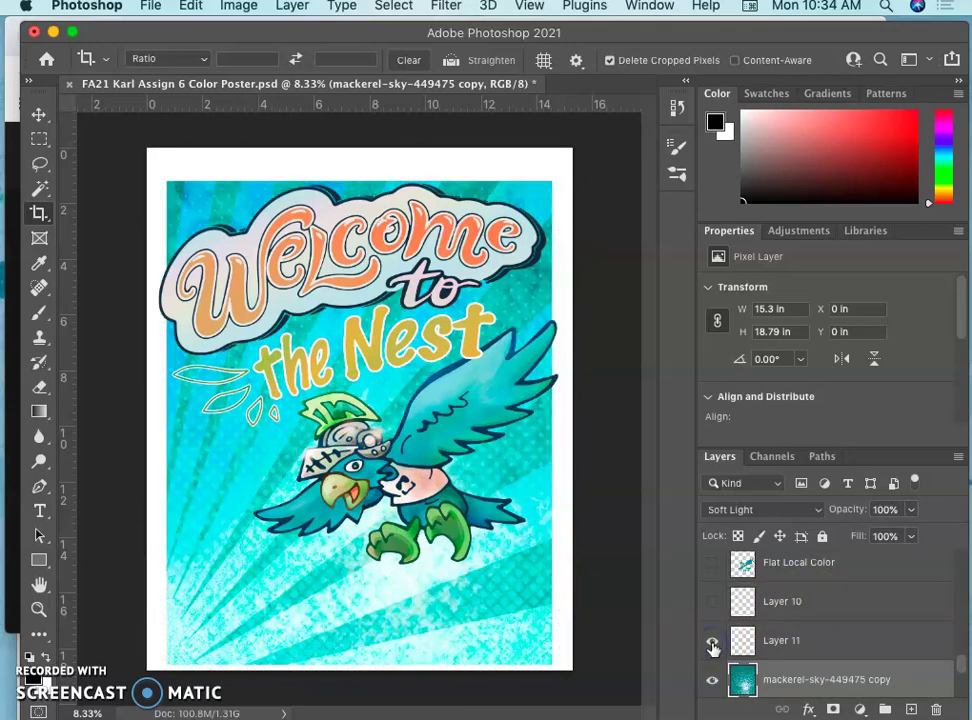
pyautogui.click(712, 644)
pyautogui.click(712, 644)
pyautogui.click(712, 645)
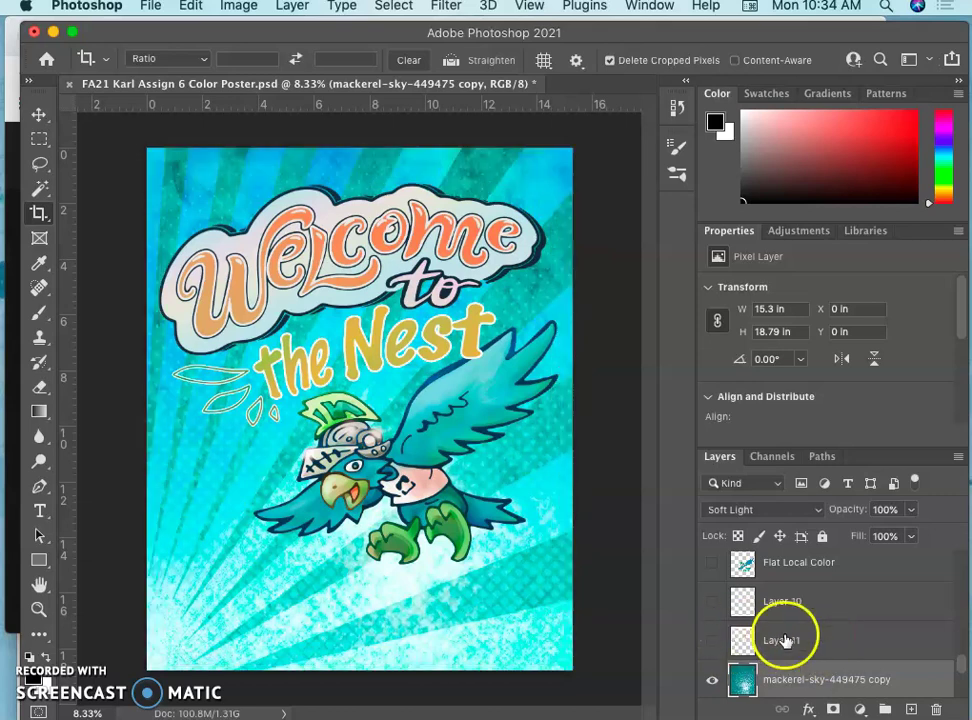
# Delete the hidden Layer 10 copy and Layer 9 from the top of the layer stack
pyautogui.scroll(-10, 788, 640)
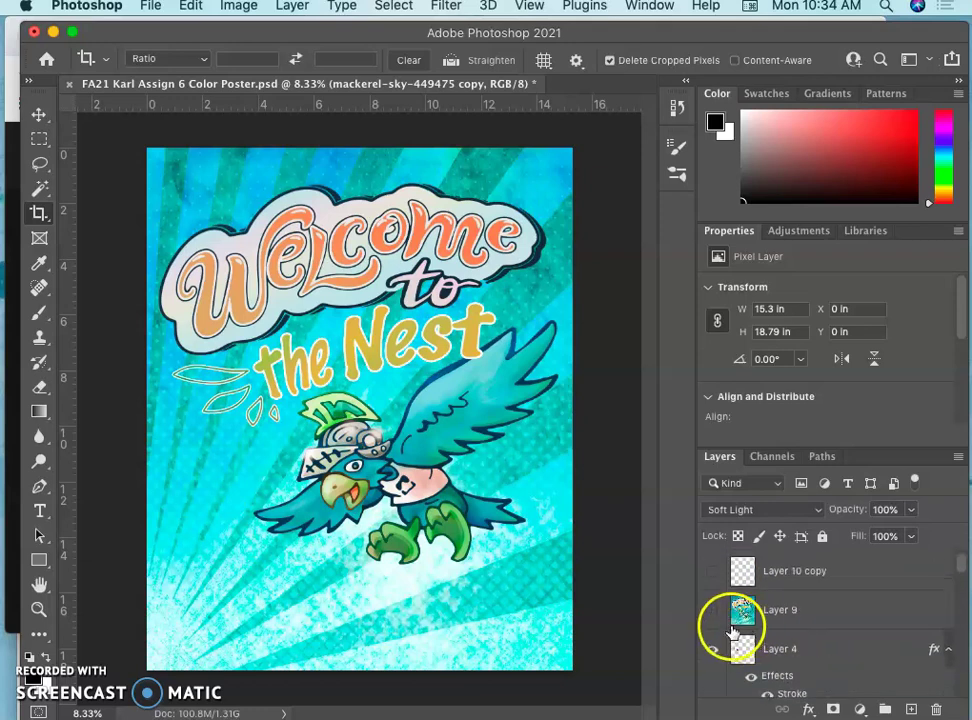
pyautogui.scroll(-3, 800, 630)
pyautogui.scroll(3, 808, 635)
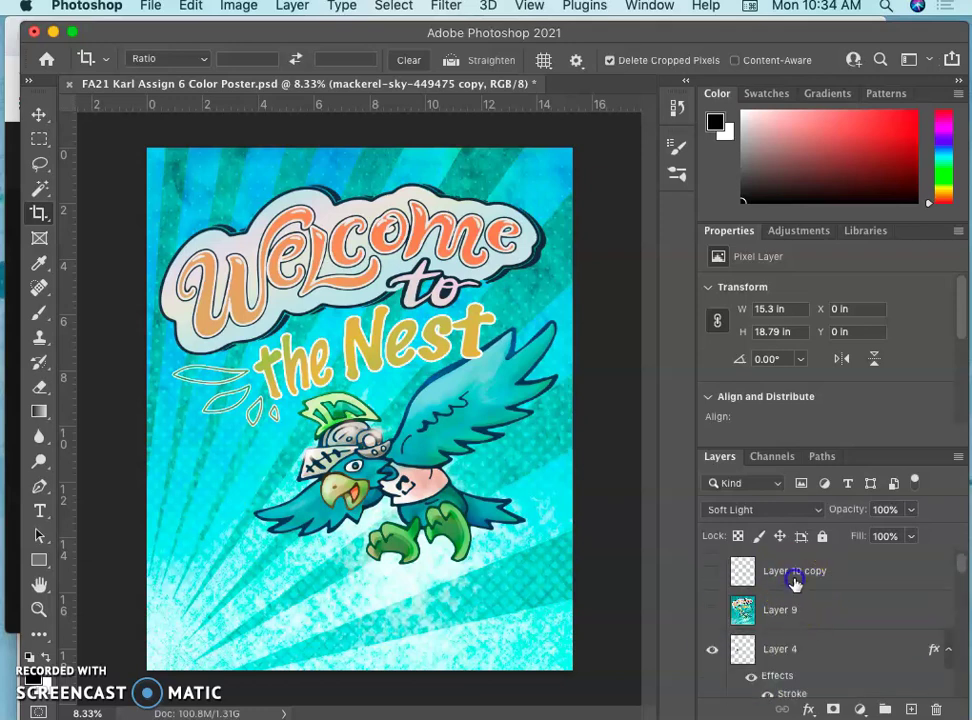
pyautogui.click(795, 581)
pyautogui.press('Delete')
pyautogui.click(831, 603)
# Preview and delete the unused Layer 1 and Duotone Highlights layers below the line art
pyautogui.scroll(-15, 835, 598)
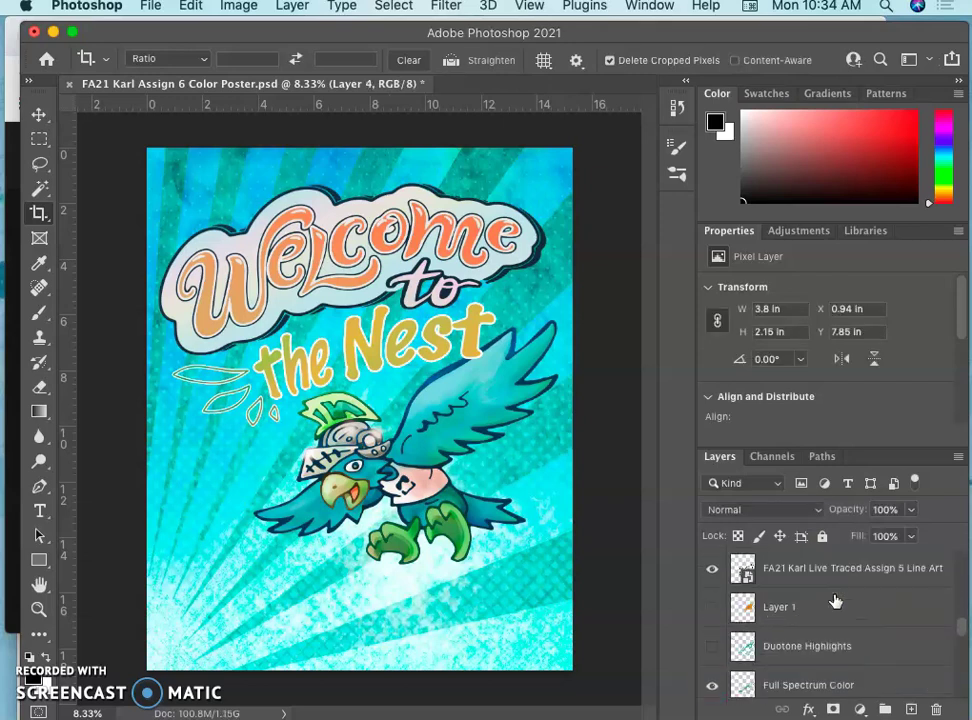
pyautogui.click(711, 607)
pyautogui.click(711, 607)
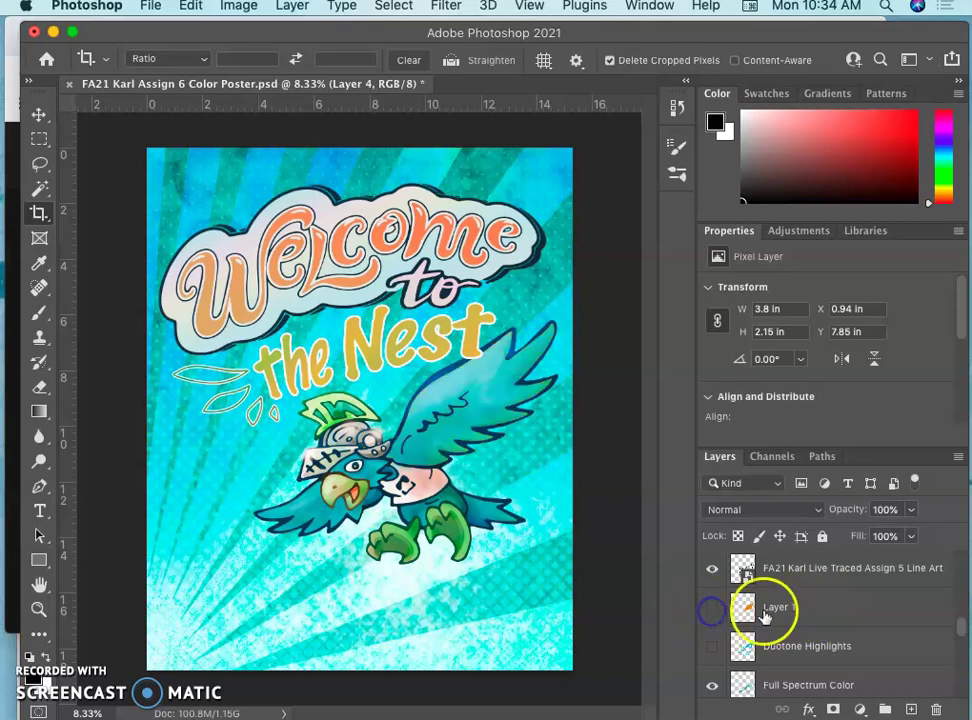
pyautogui.click(799, 619)
pyautogui.press('Delete')
pyautogui.click(713, 609)
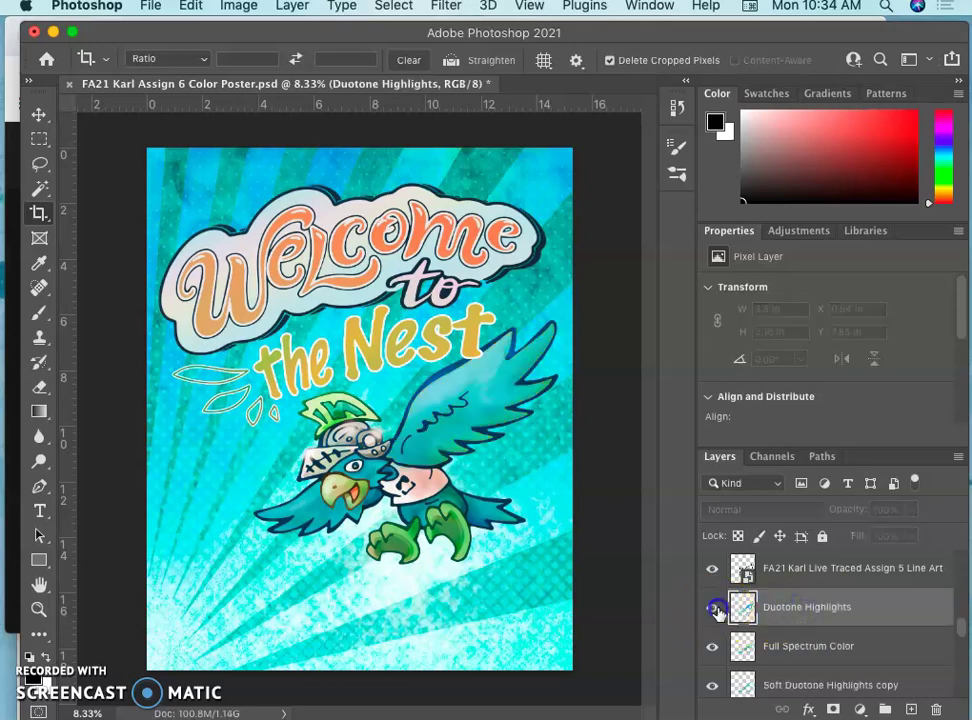
pyautogui.click(713, 609)
pyautogui.press('Delete')
# Delete the hidden Flats, Flat Local Color, Layer 10 and Layer 11 layers below Flats copy
pyautogui.scroll(-5, 800, 614)
pyautogui.scroll(5, 804, 617)
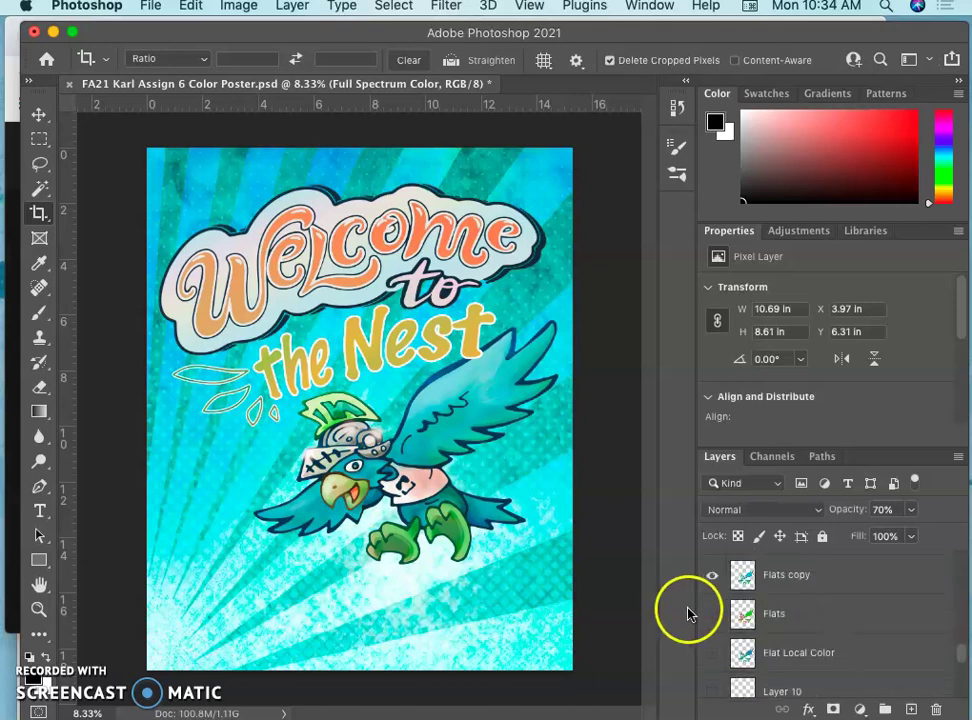
pyautogui.click(797, 617)
pyautogui.press('Delete')
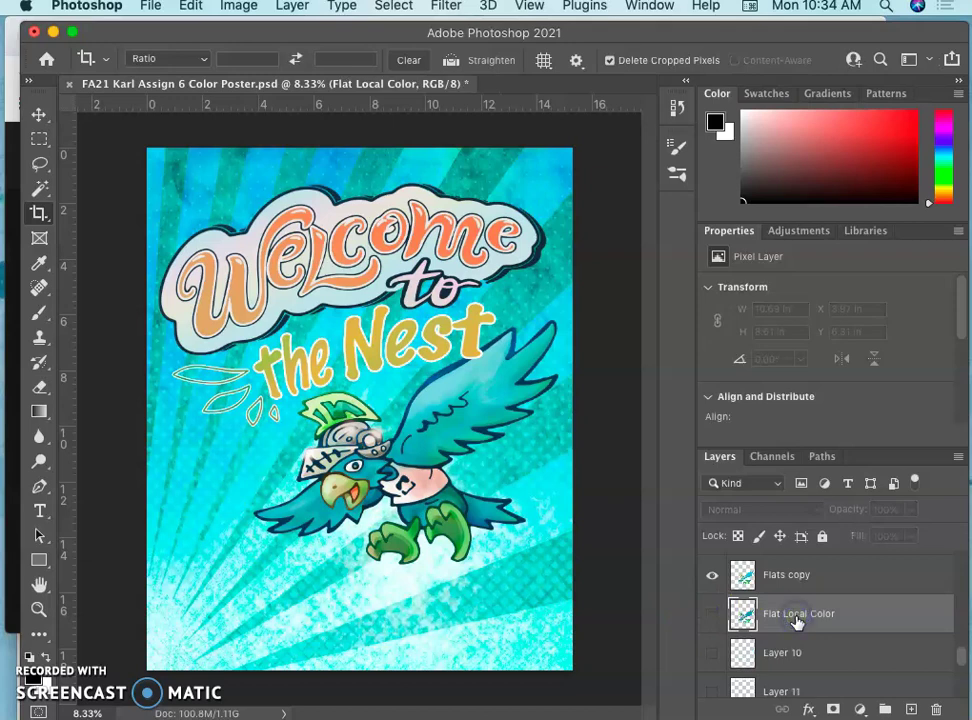
pyautogui.press('Delete')
pyautogui.press('Delete')
# Delete the Blank White copy 2 and Blank White copy layers, and show the Blank White layer at the base of the stack
pyautogui.scroll(1, 797, 620)
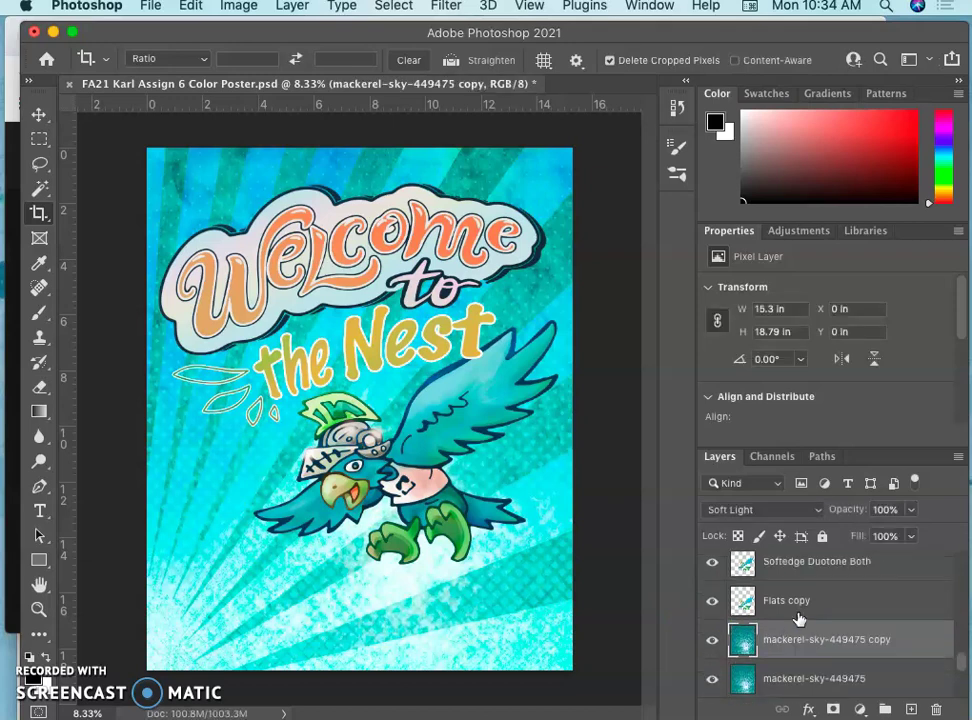
pyautogui.scroll(-2, 797, 620)
pyautogui.scroll(-3, 797, 620)
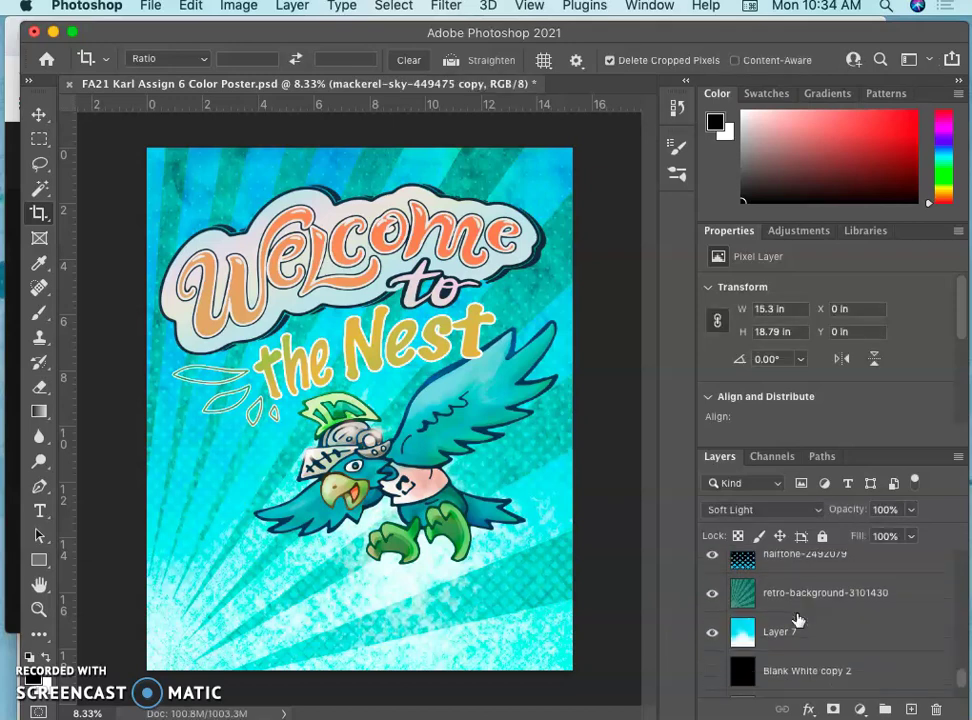
pyautogui.click(714, 637)
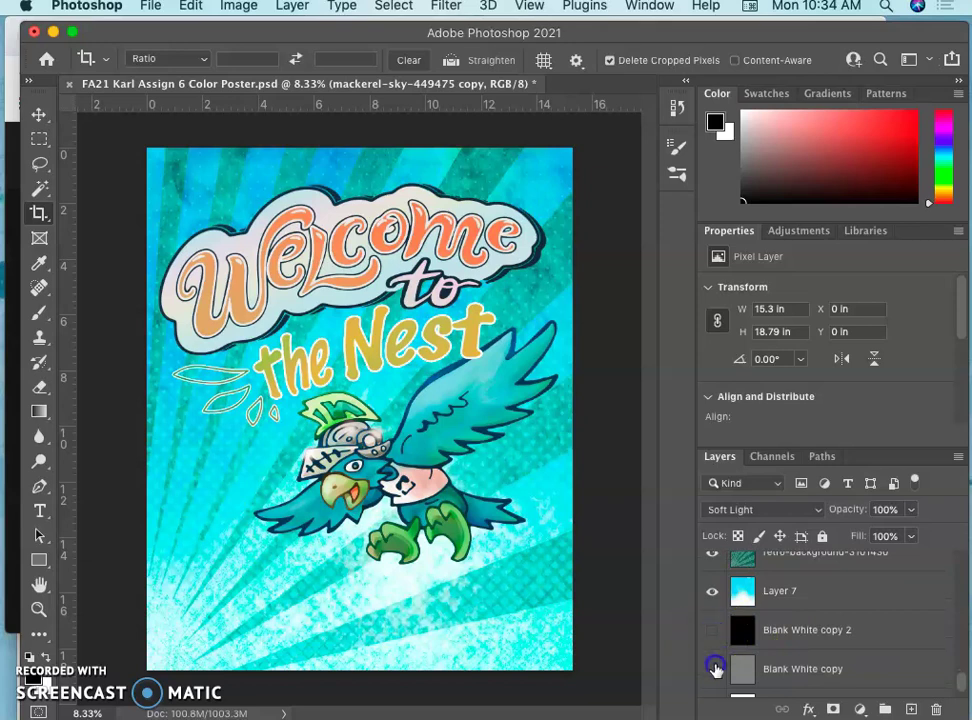
pyautogui.scroll(-1, 716, 670)
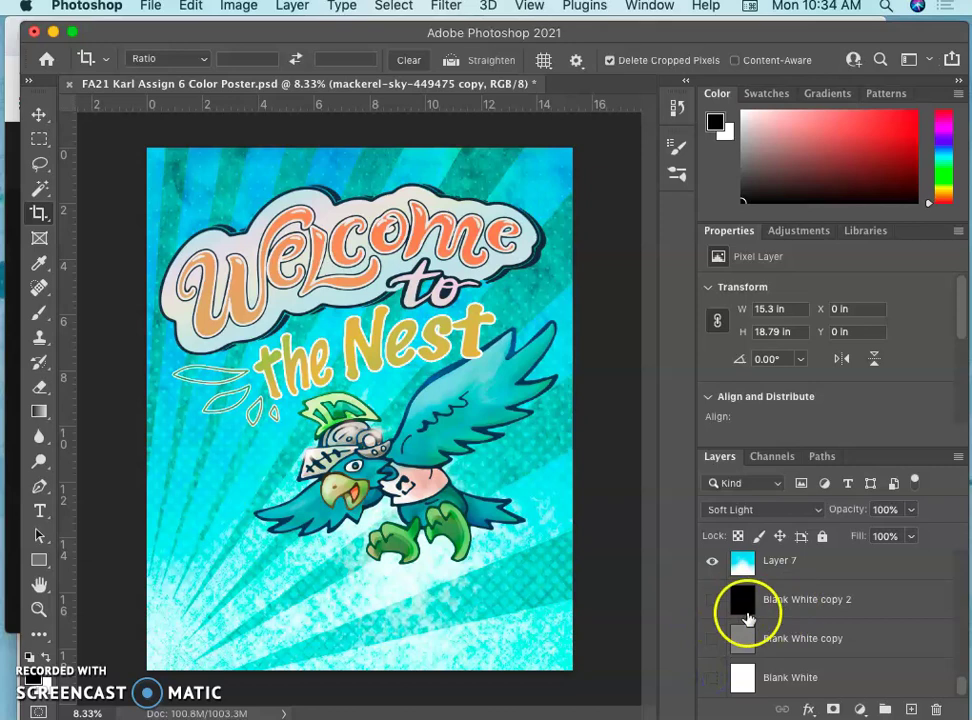
pyautogui.click(711, 604)
pyautogui.click(776, 607)
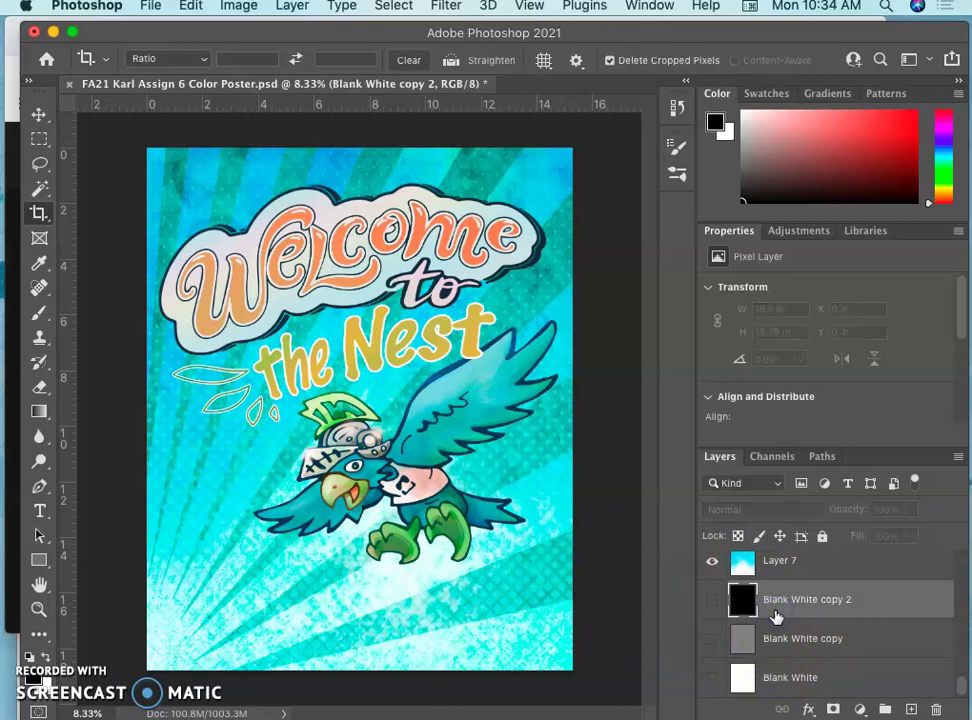
pyautogui.press('Delete')
pyautogui.press('Delete')
pyautogui.click(777, 675)
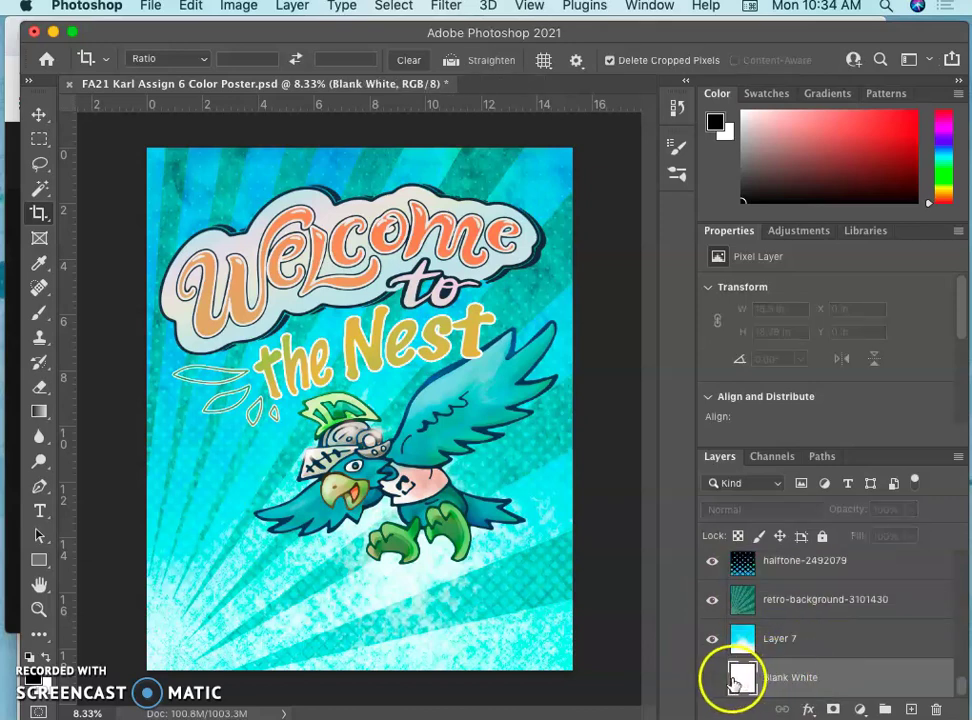
pyautogui.click(712, 679)
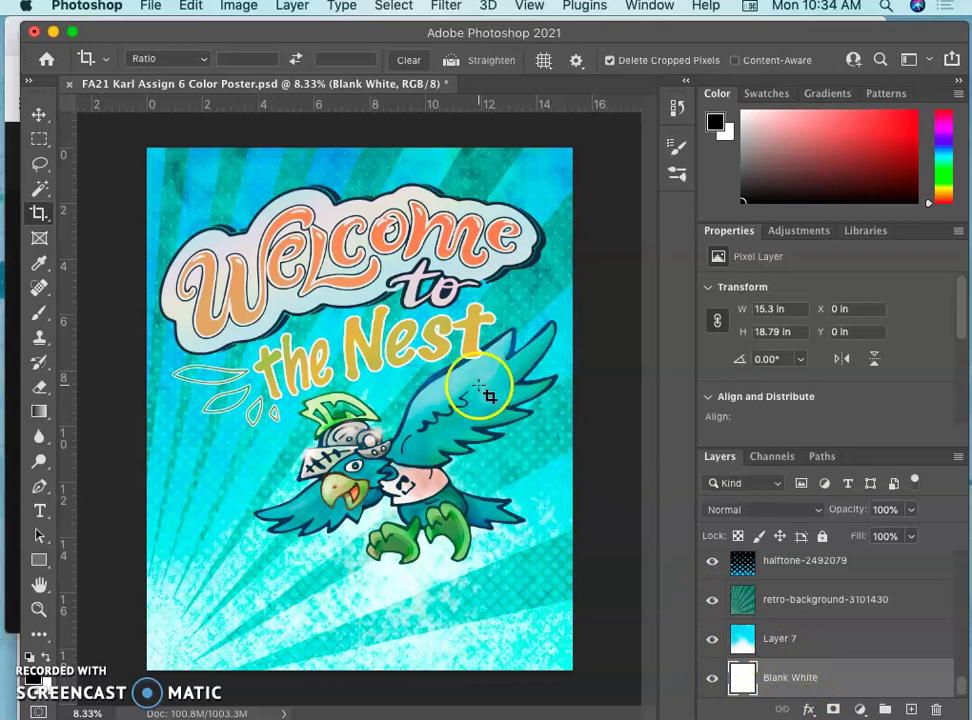
# Apply a crop to the poster at its full canvas bounds
pyautogui.click(37, 214)
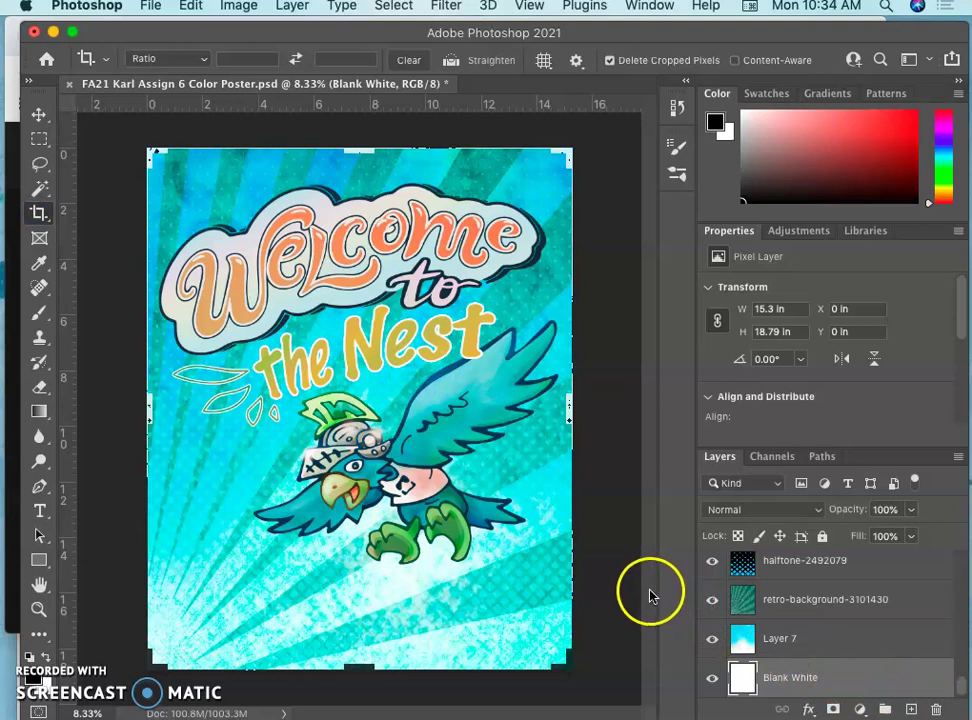
pyautogui.click(551, 431)
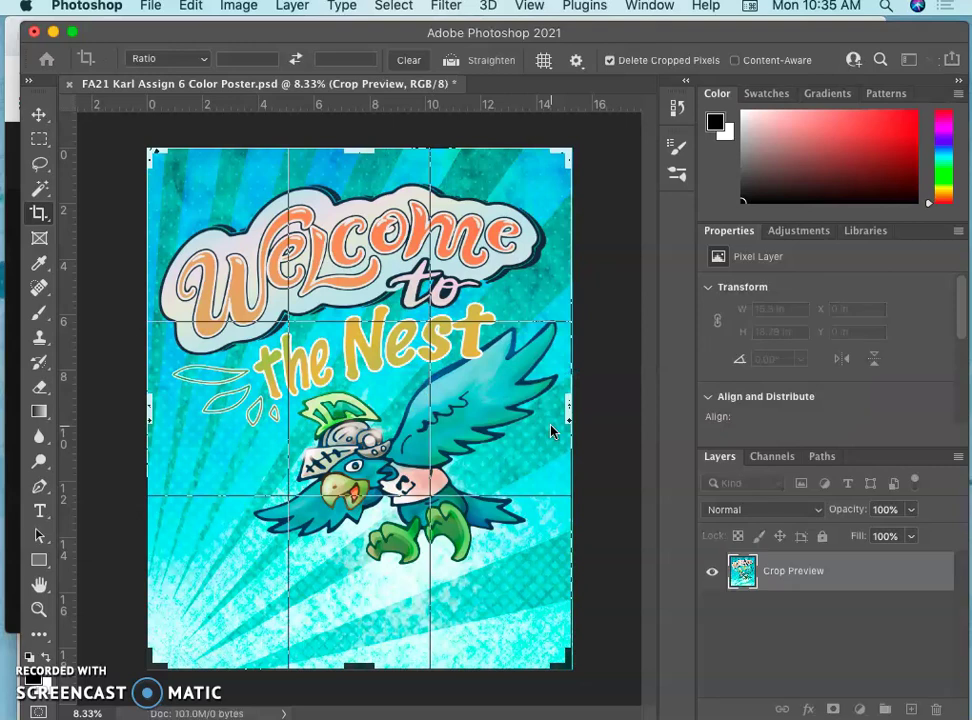
pyautogui.press('Return')
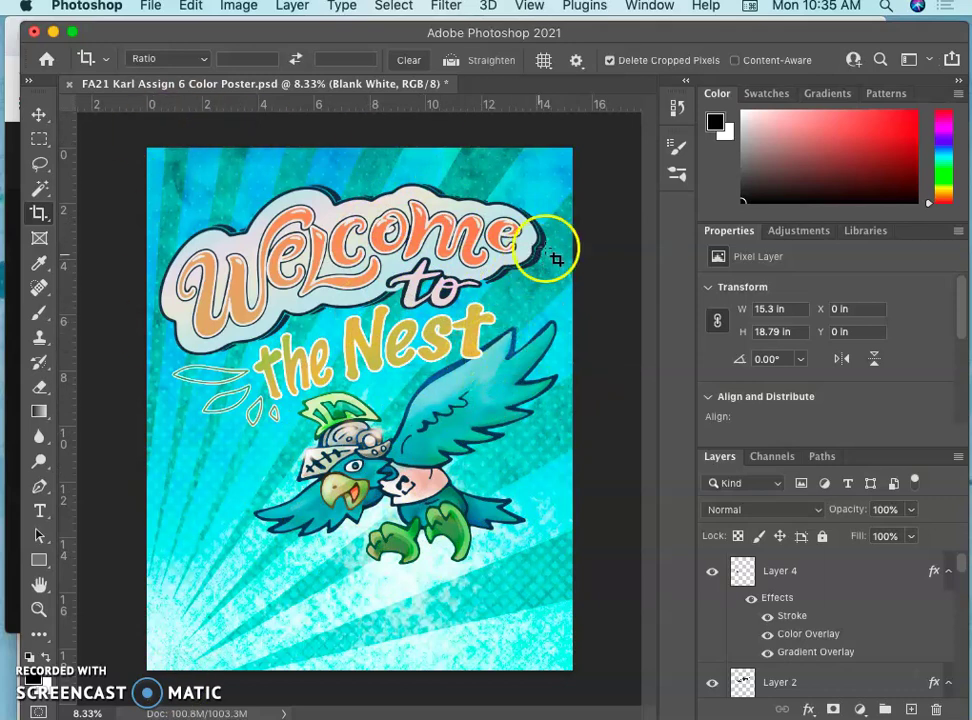
# Enlarge the canvas to 16.303 inches wide and 19.794 inches high
pyautogui.click(242, 6)
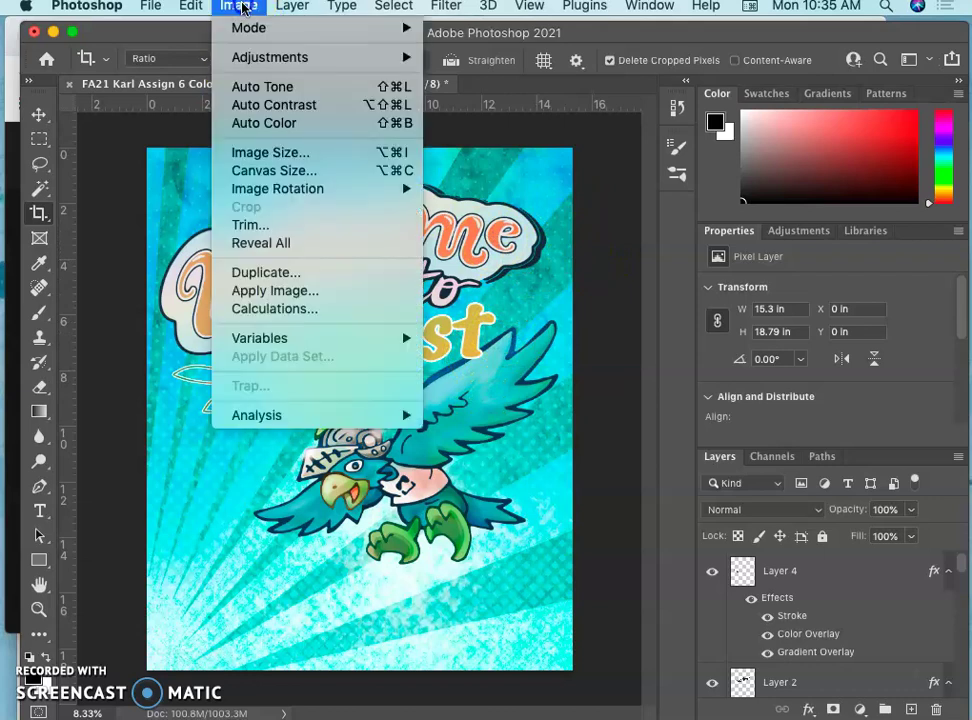
pyautogui.click(270, 171)
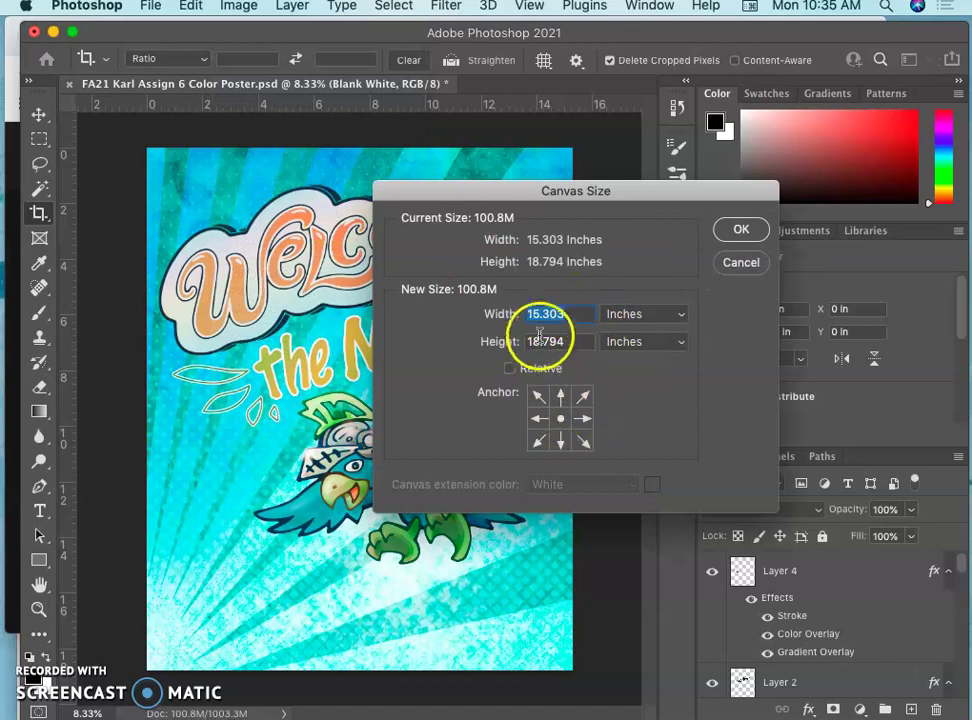
pyautogui.click(537, 316)
pyautogui.moveTo(597, 336); pyautogui.dragTo(597, 343)
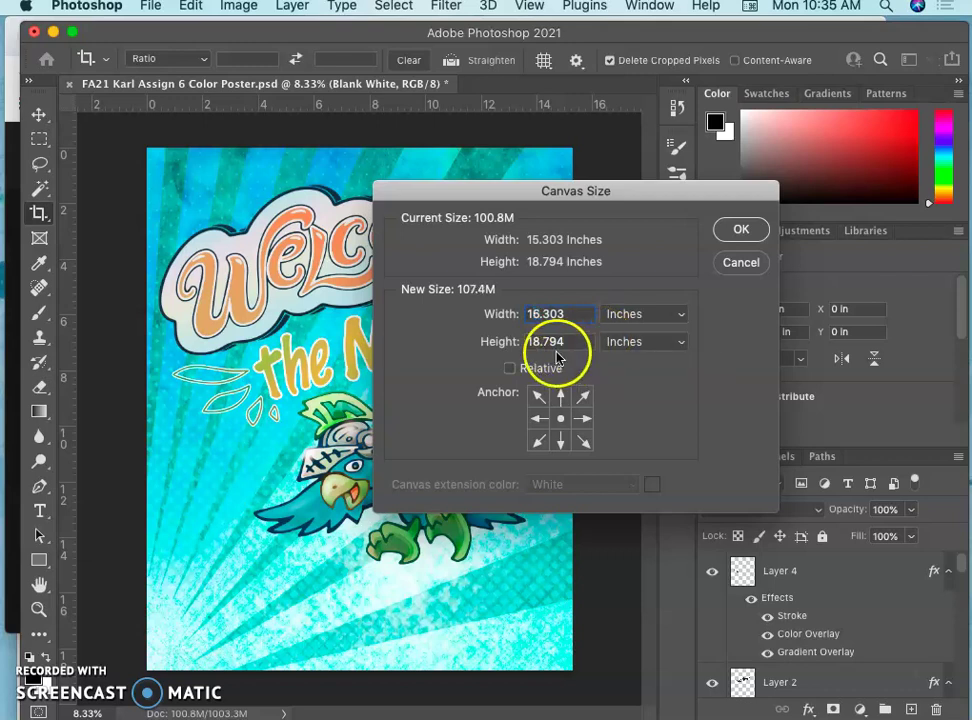
pyautogui.click(535, 343)
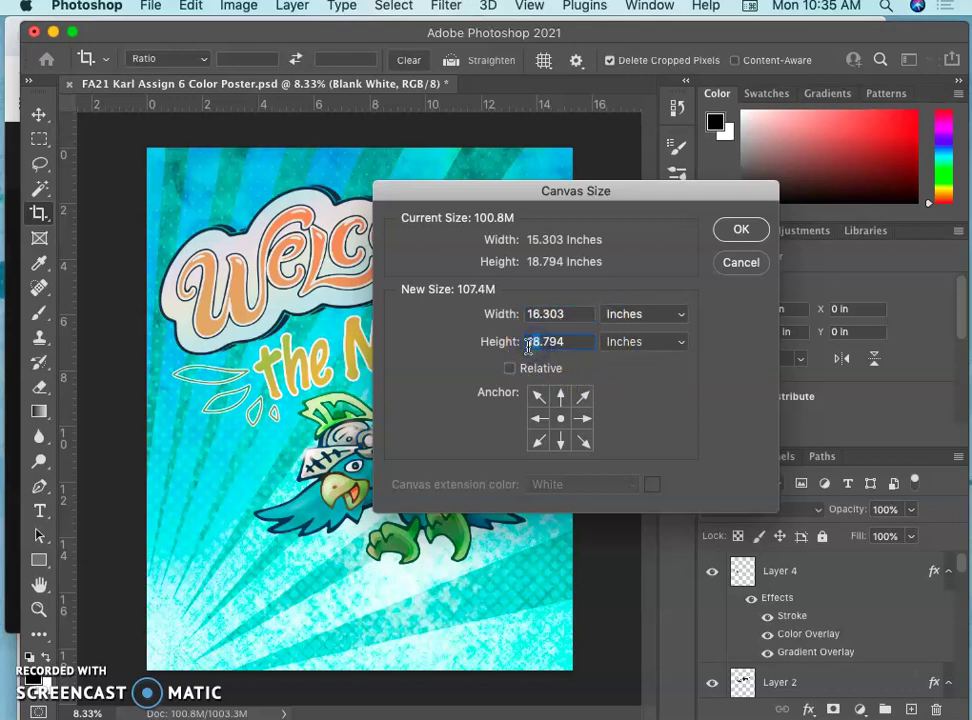
pyautogui.click(749, 232)
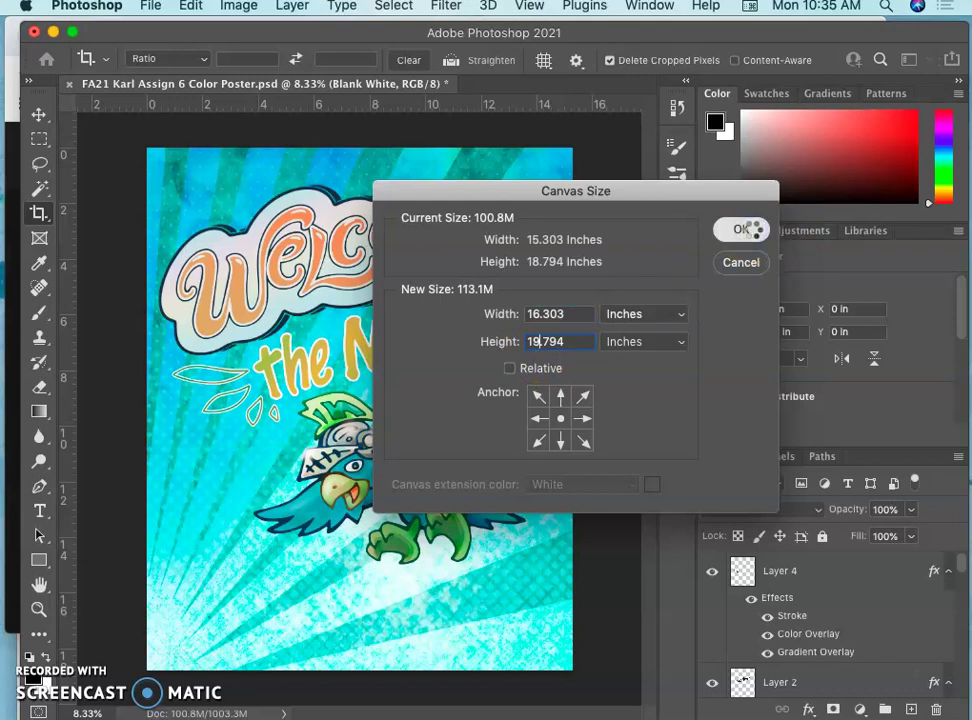
# Apply the enlarged canvas size, and fill the Blank White layer with white at 100% opacity in Normal mode
pyautogui.press('Return')
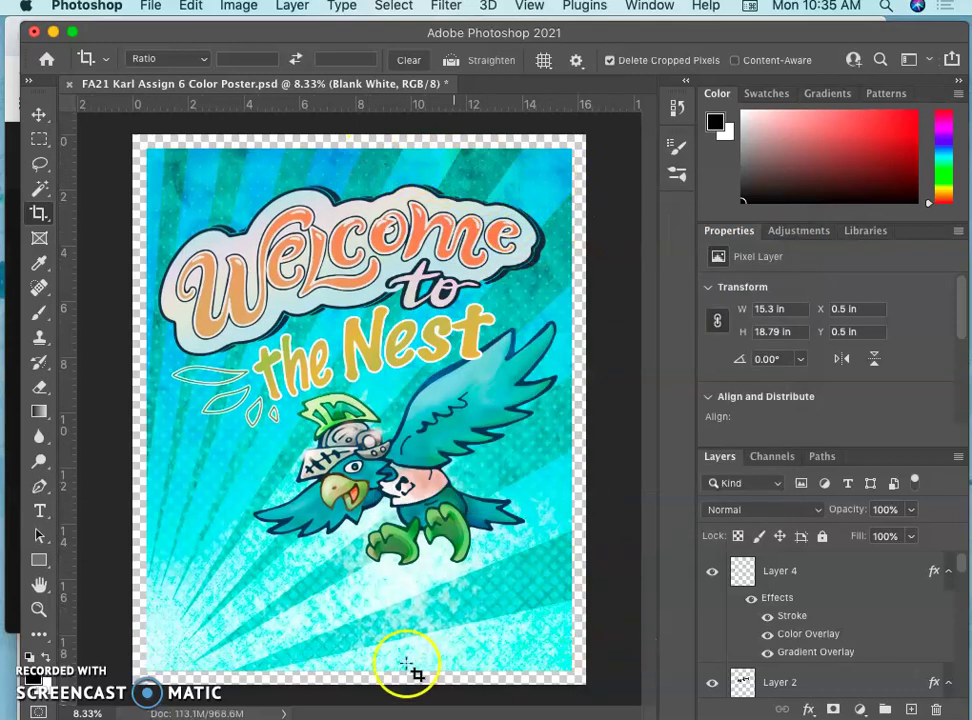
pyautogui.scroll(-6, 833, 597)
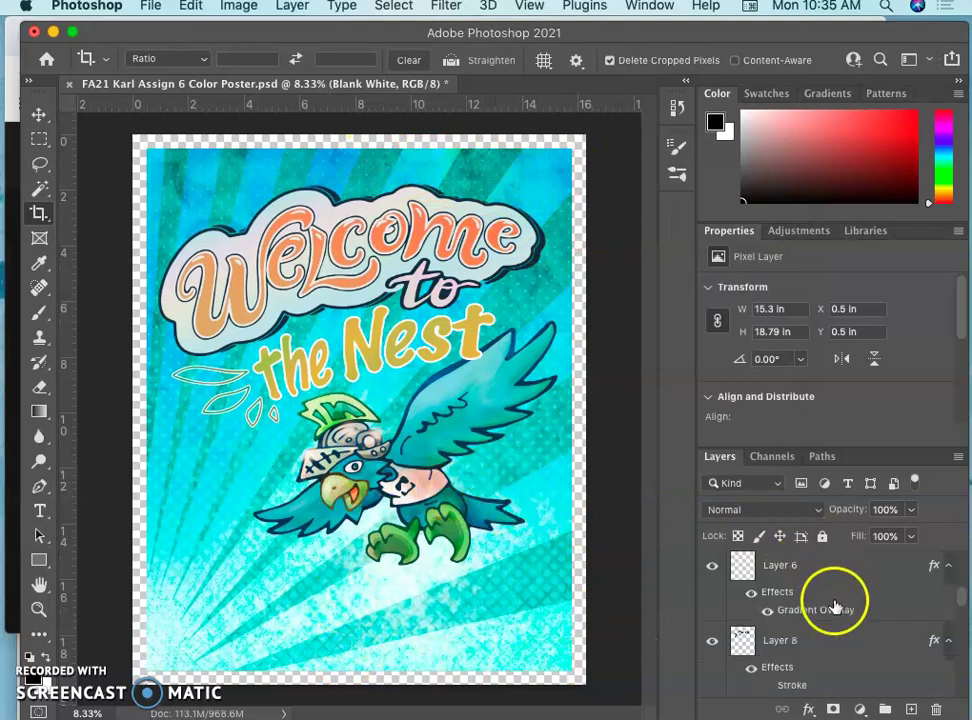
pyautogui.click(808, 680)
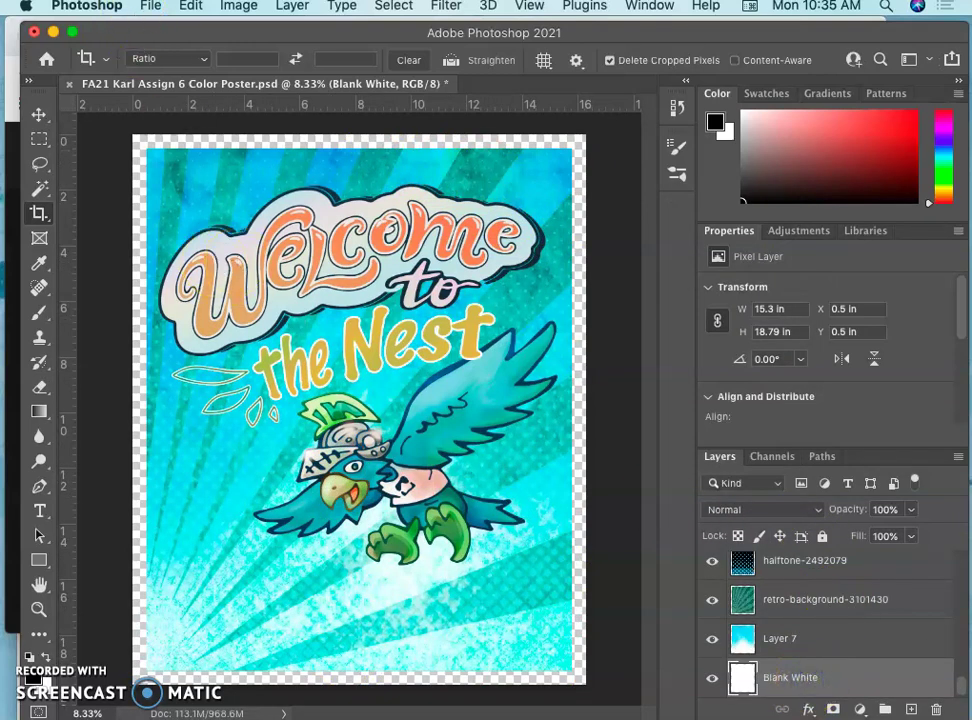
pyautogui.click(186, 7)
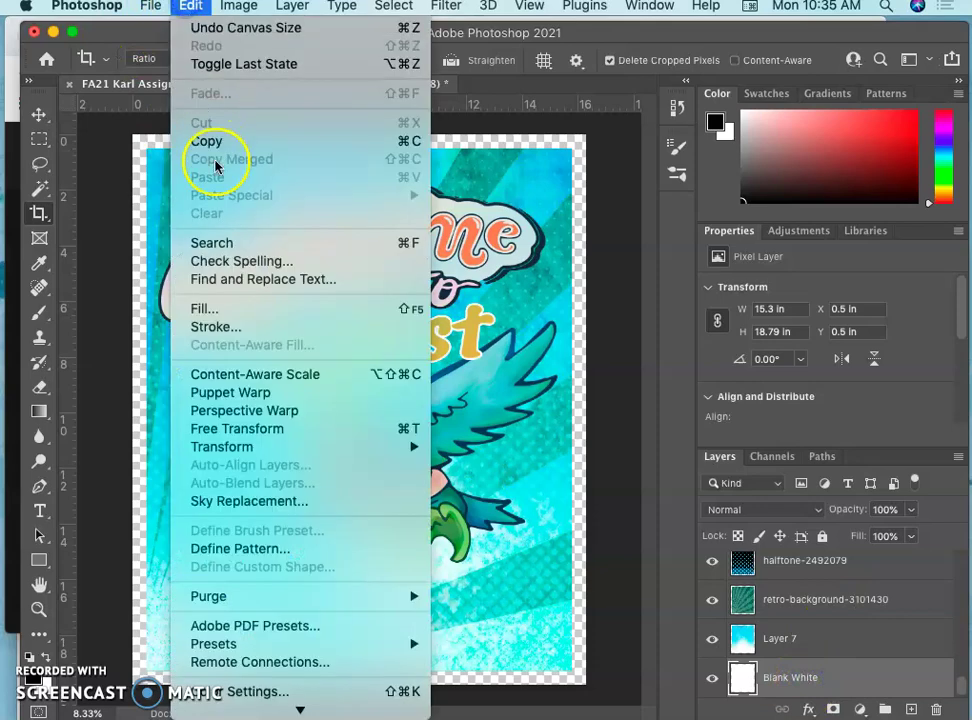
pyautogui.click(210, 308)
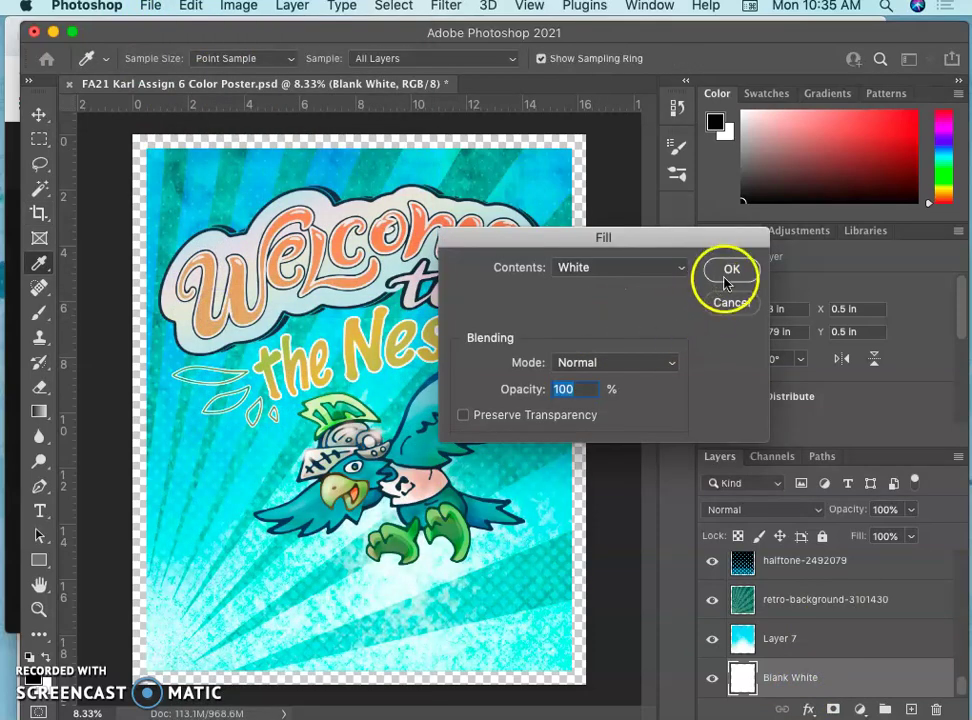
pyautogui.click(731, 271)
pyautogui.click(56, 236)
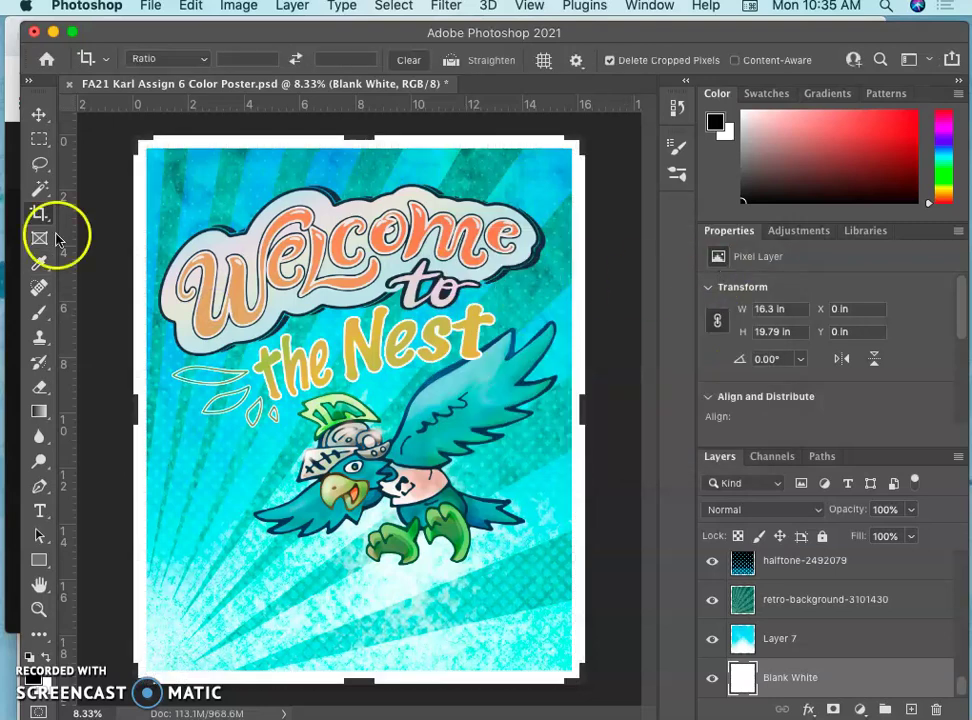
pyautogui.click(39, 163)
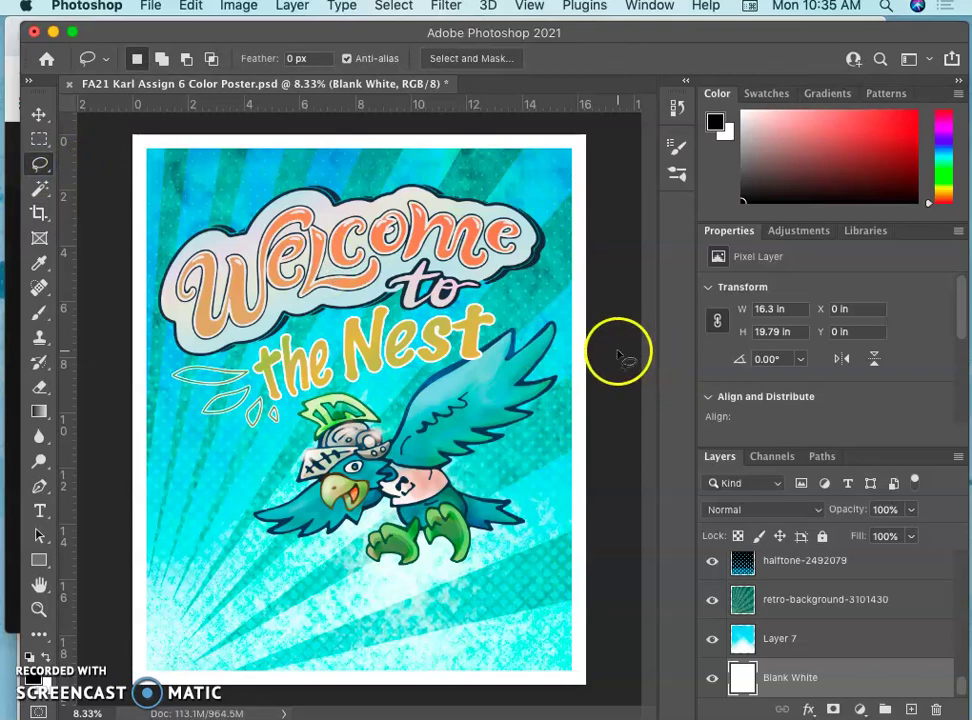
# Examine the Welcome lettering and its pale cloud backing up close
pyautogui.press('super+equal')
pyautogui.press('super+equal')
pyautogui.press('super+equal')
pyautogui.press('super+equal')
pyautogui.press('super+equal')
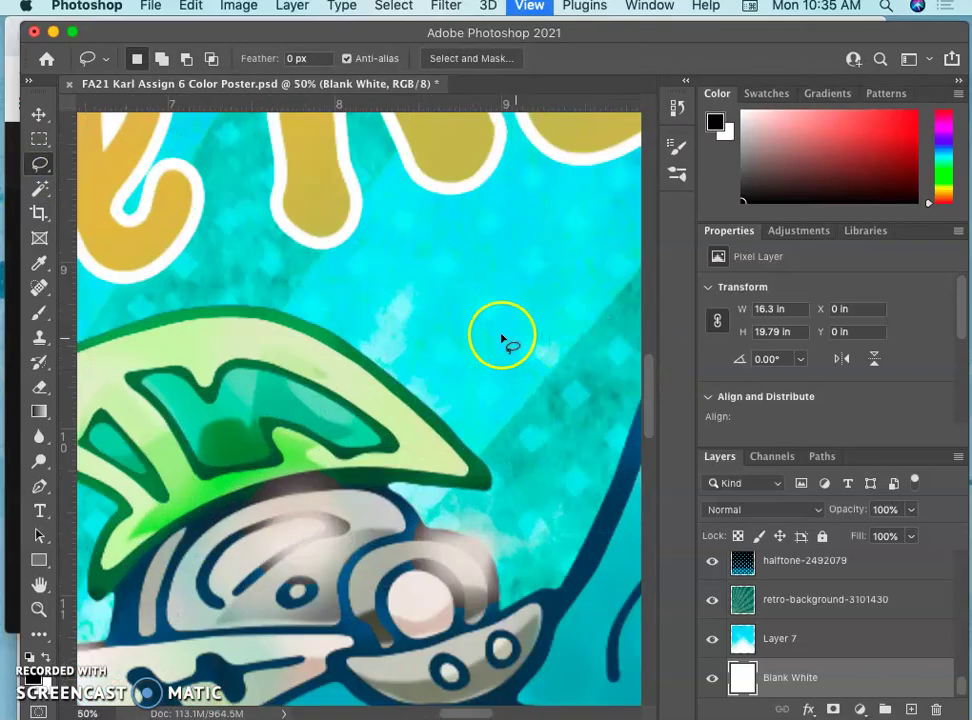
pyautogui.scroll(15, 435, 308)
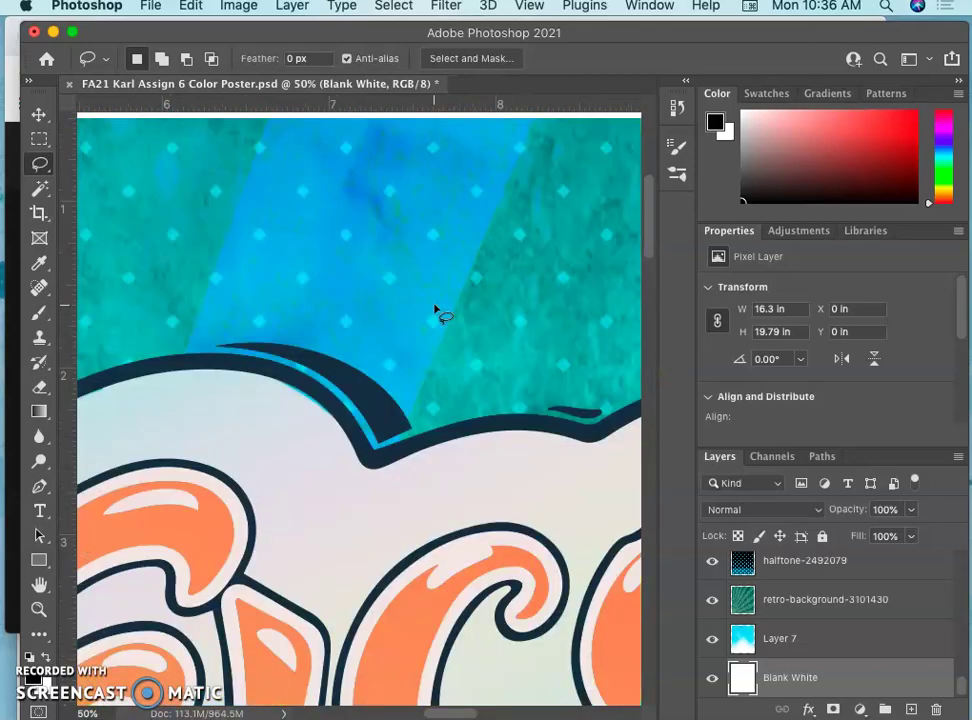
pyautogui.scroll(-3, 430, 310)
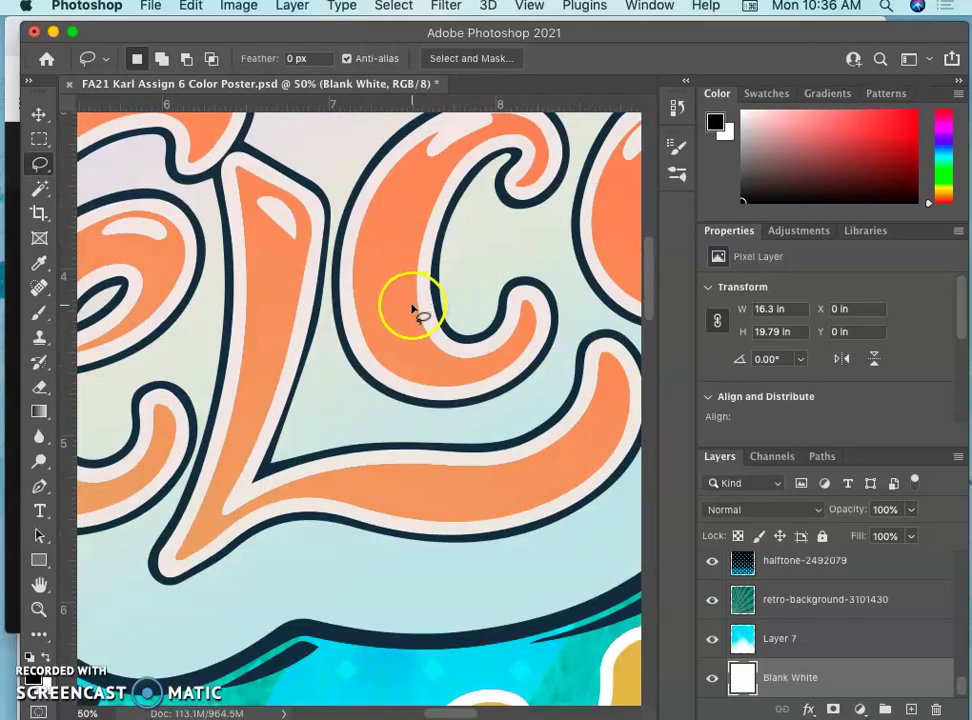
pyautogui.hscroll(-10, 405, 312)
pyautogui.scroll(-3, 406, 315)
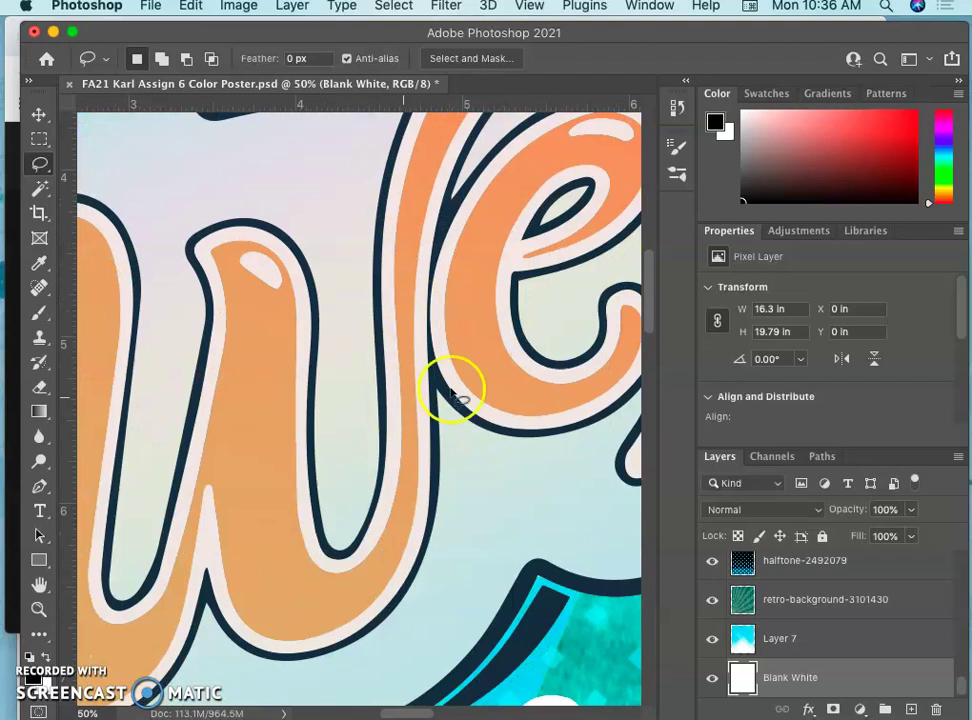
# Toggle the visibility of Layer 6, Layer 5 and Layer 4 to check which parts of the lettering they hold
pyautogui.scroll(10, 812, 633)
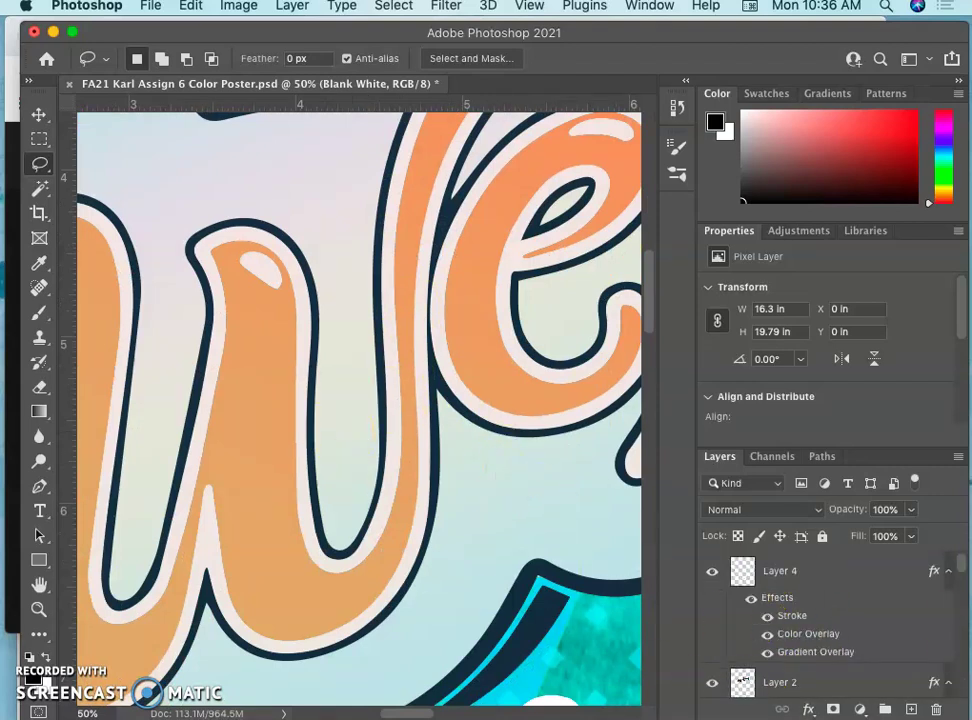
pyautogui.scroll(-5, 868, 630)
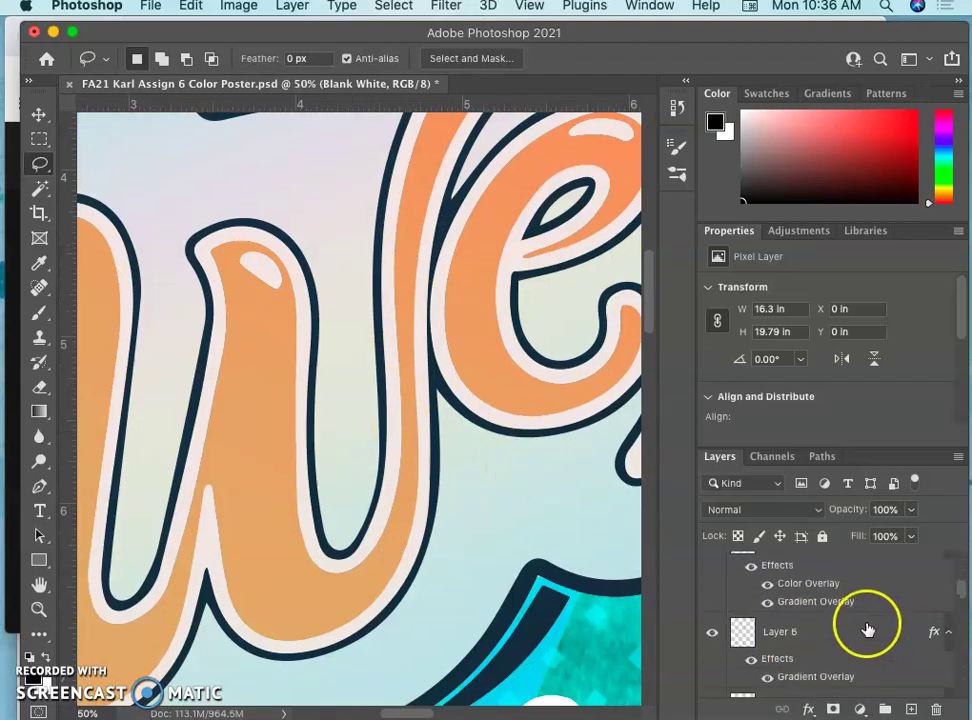
pyautogui.scroll(-2, 868, 630)
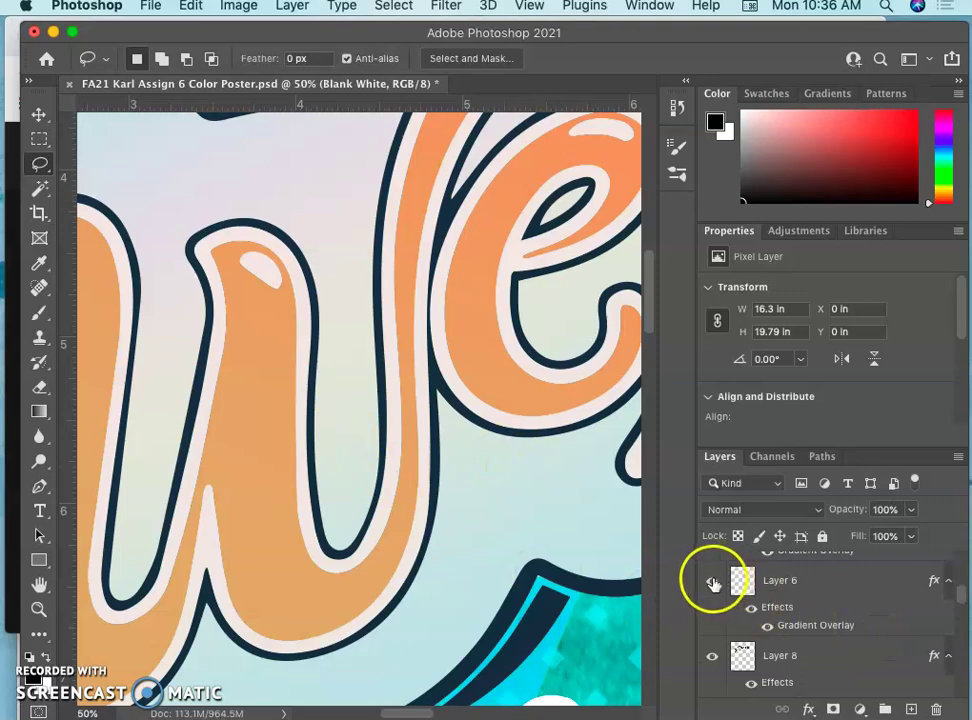
pyautogui.click(713, 581)
pyautogui.press('super+minus')
pyautogui.press('super+minus')
pyautogui.scroll(1, 832, 608)
pyautogui.scroll(2, 832, 608)
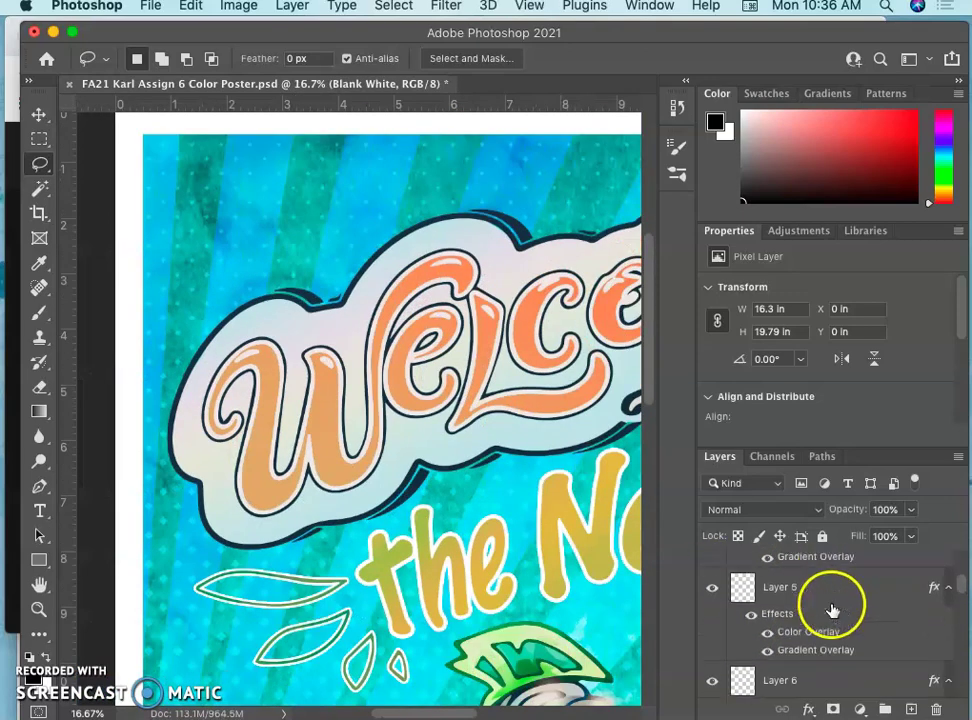
pyautogui.click(713, 595)
pyautogui.scroll(3, 803, 601)
pyautogui.scroll(1, 803, 601)
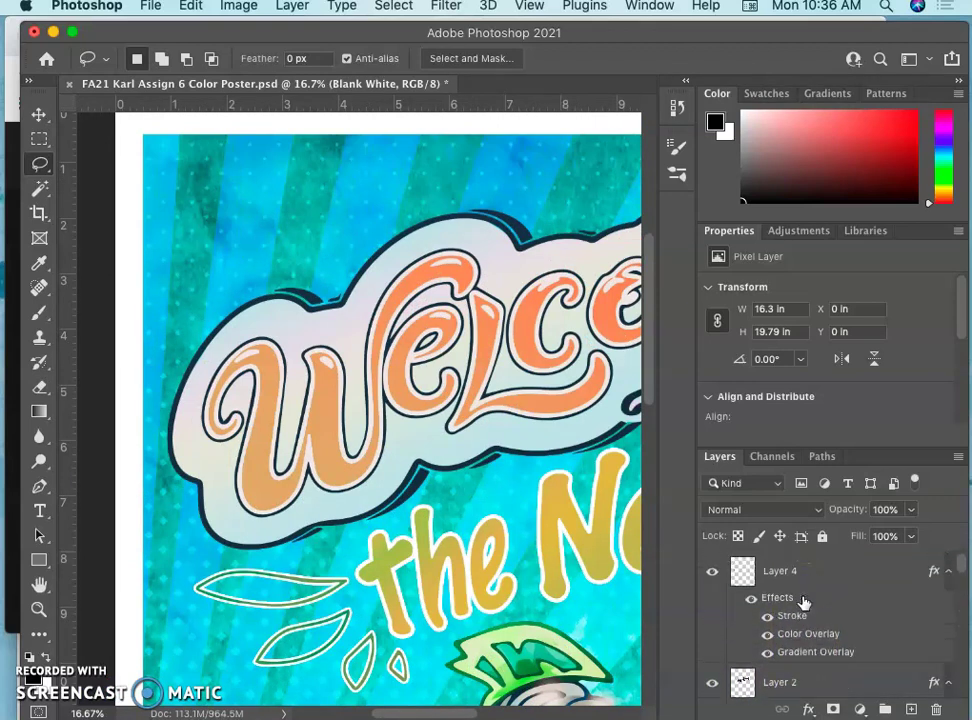
pyautogui.click(713, 572)
pyautogui.click(713, 575)
# Select the pale cloud layer behind the Welcome lettering and enable Bevel & Emboss with Texture in its layer style
pyautogui.click(37, 115)
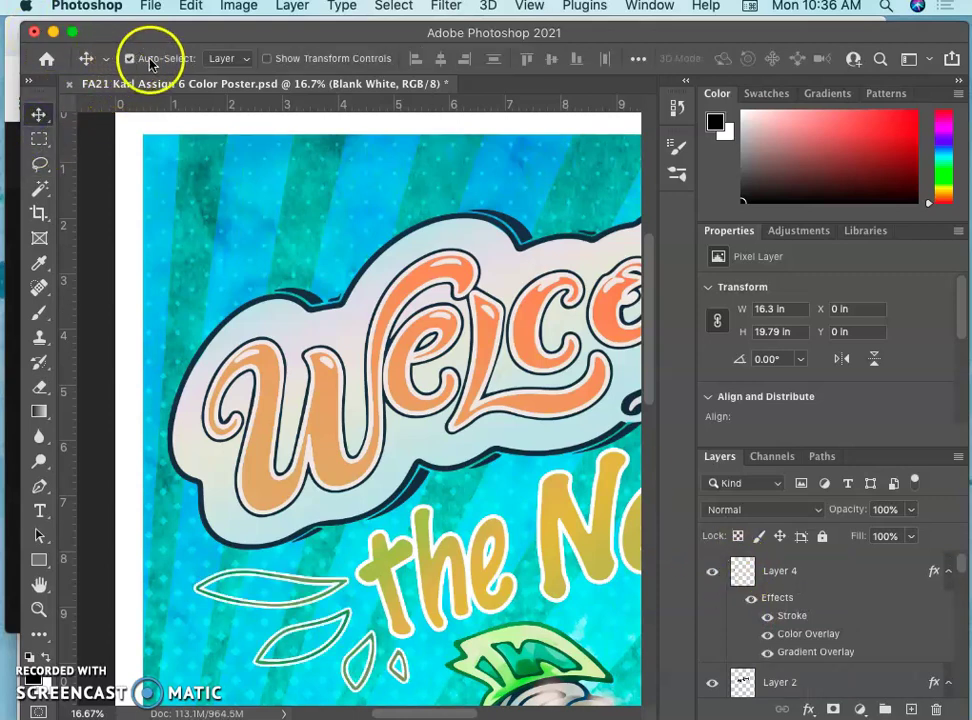
pyautogui.click(297, 340)
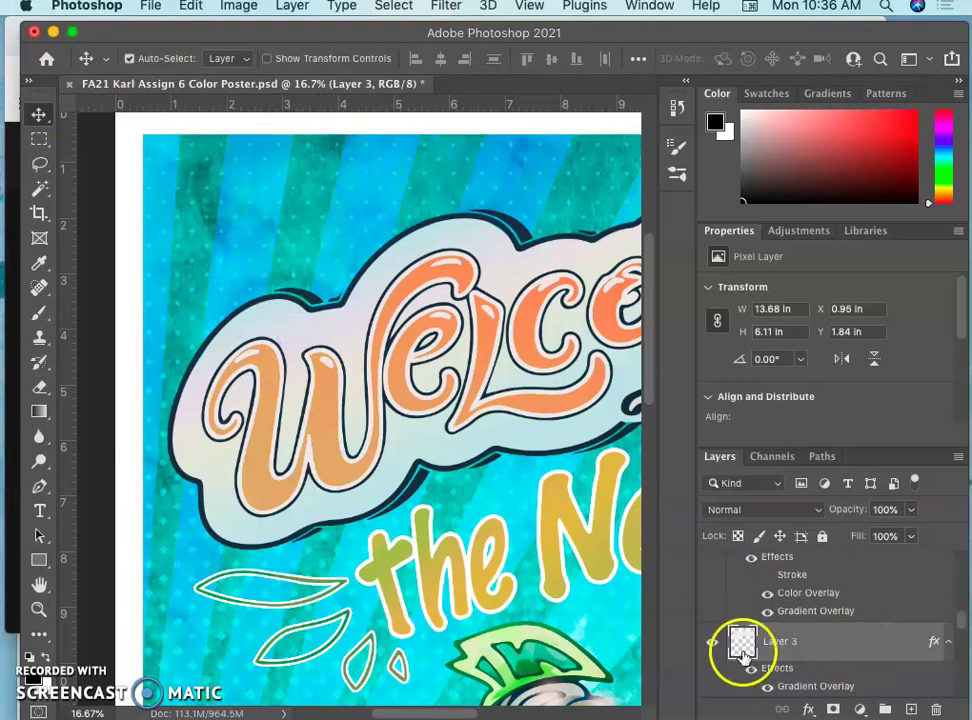
pyautogui.click(712, 645)
pyautogui.click(712, 645)
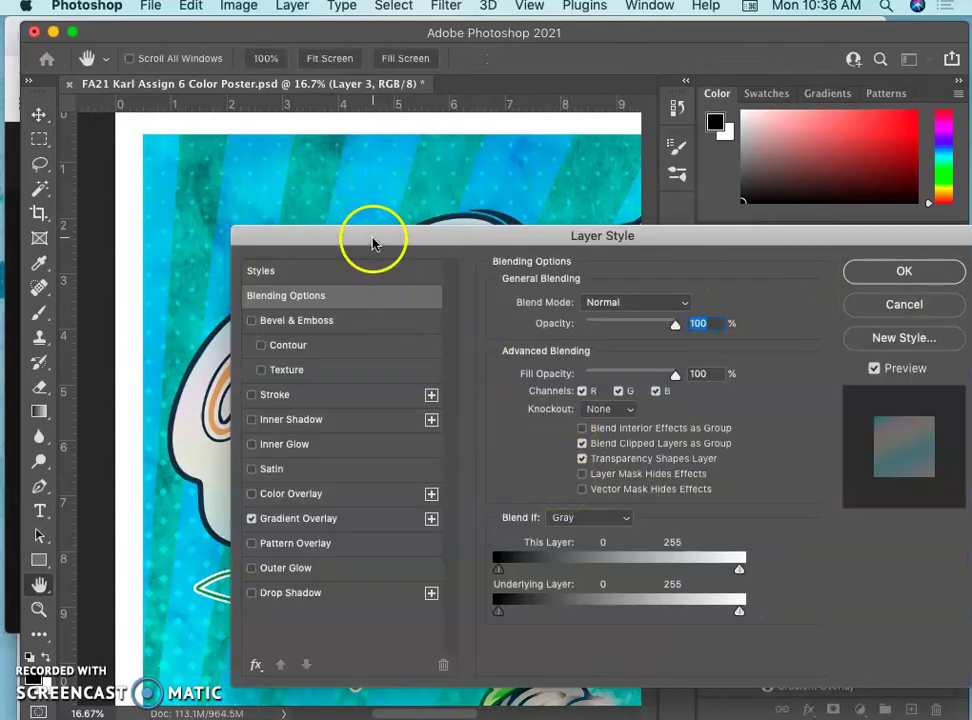
pyautogui.moveTo(372, 243); pyautogui.dragTo(699, 175)
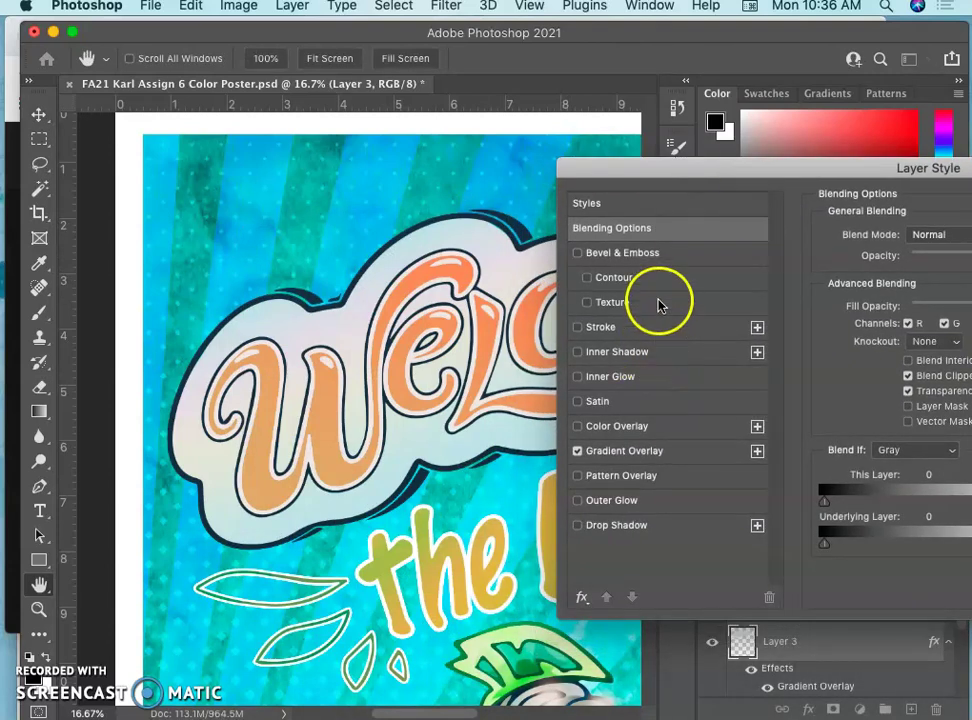
pyautogui.moveTo(655, 173); pyautogui.dragTo(512, 88)
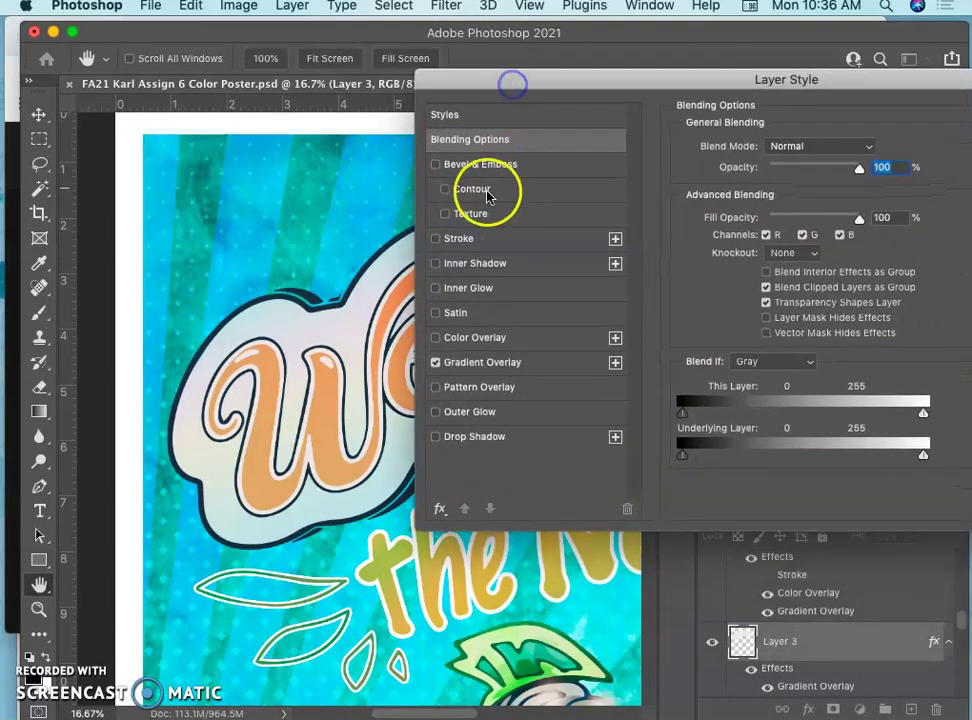
pyautogui.click(435, 165)
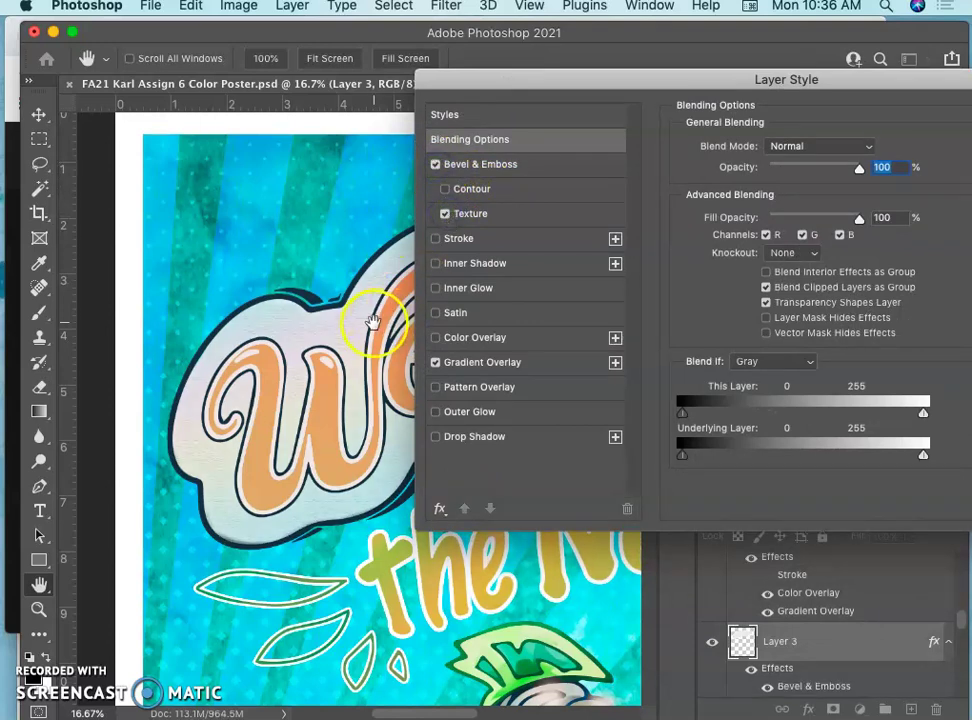
# Set the bevel texture's depth to -26% on the cloud layer, checking the grain at full size
pyautogui.click(368, 325)
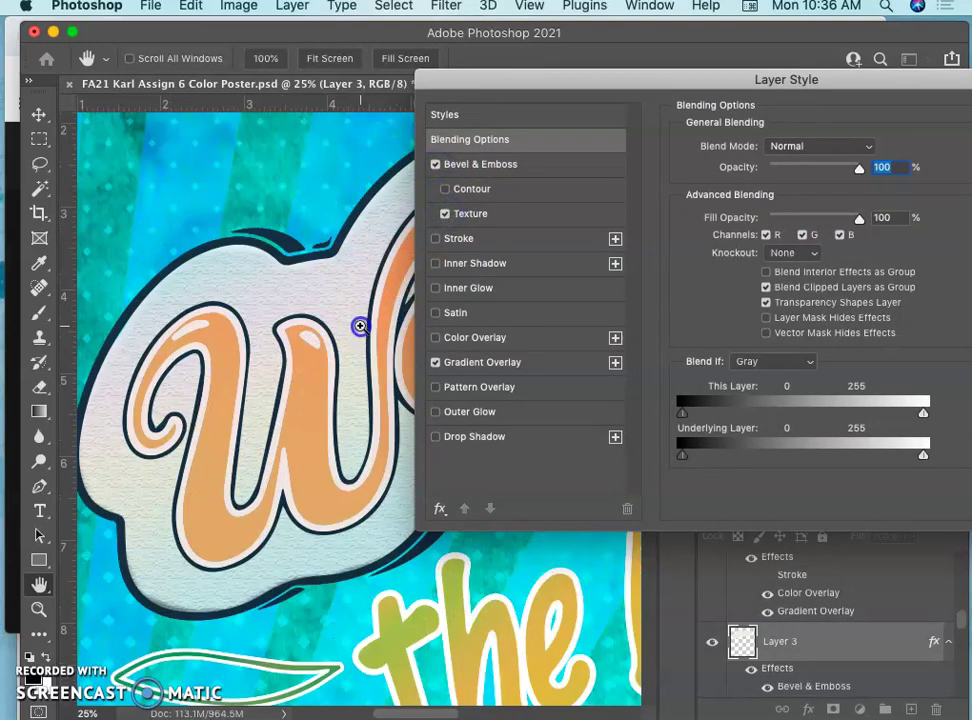
pyautogui.scroll(3, 325, 312)
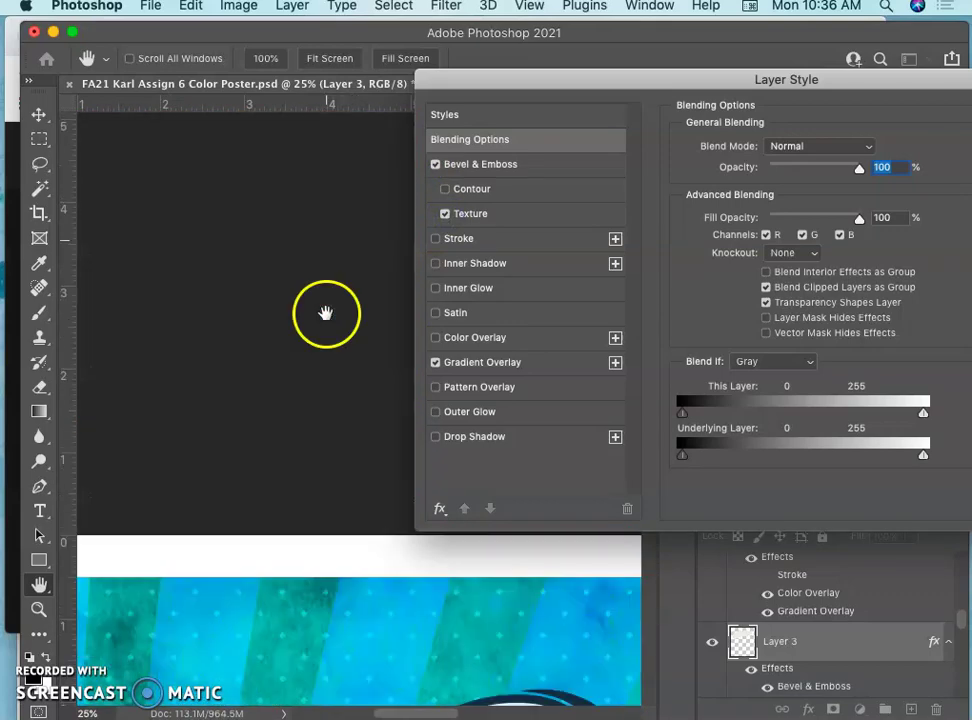
pyautogui.click(327, 333)
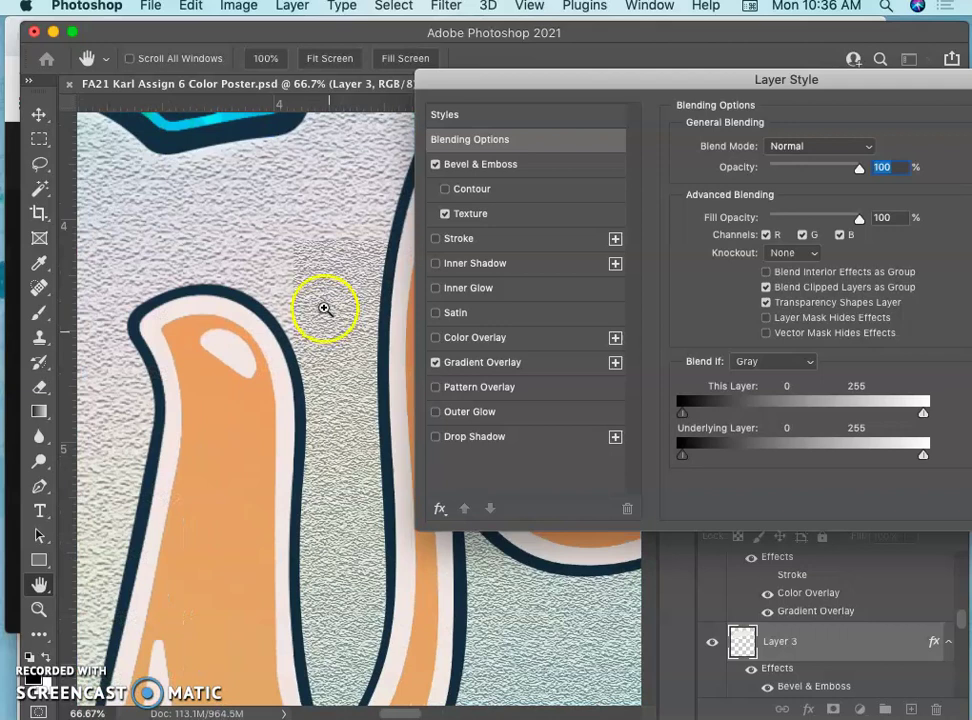
pyautogui.click(325, 309)
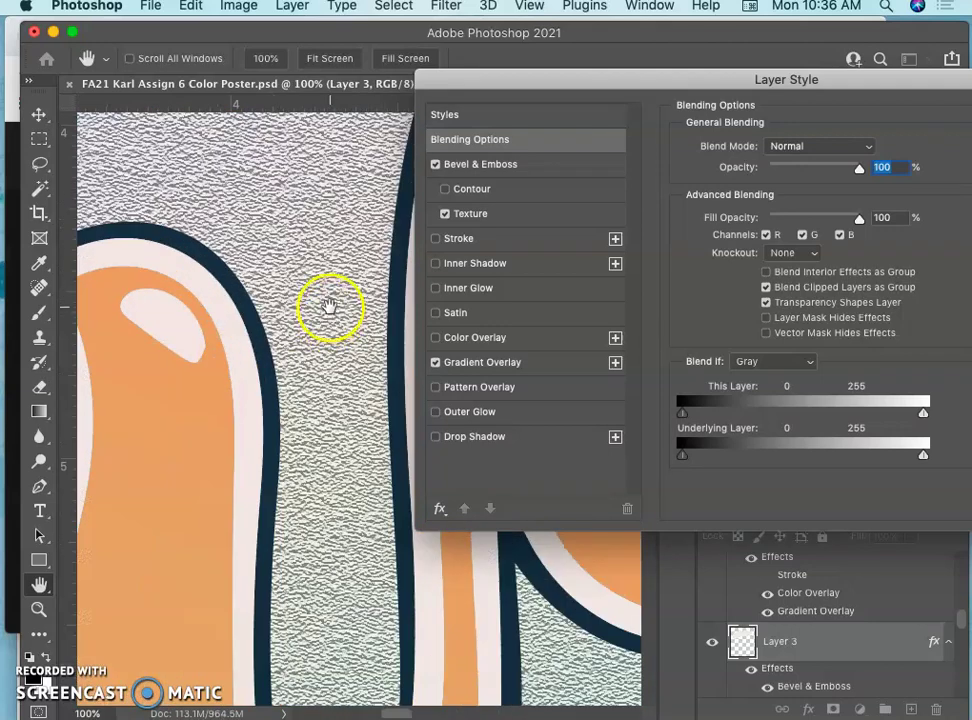
pyautogui.click(514, 213)
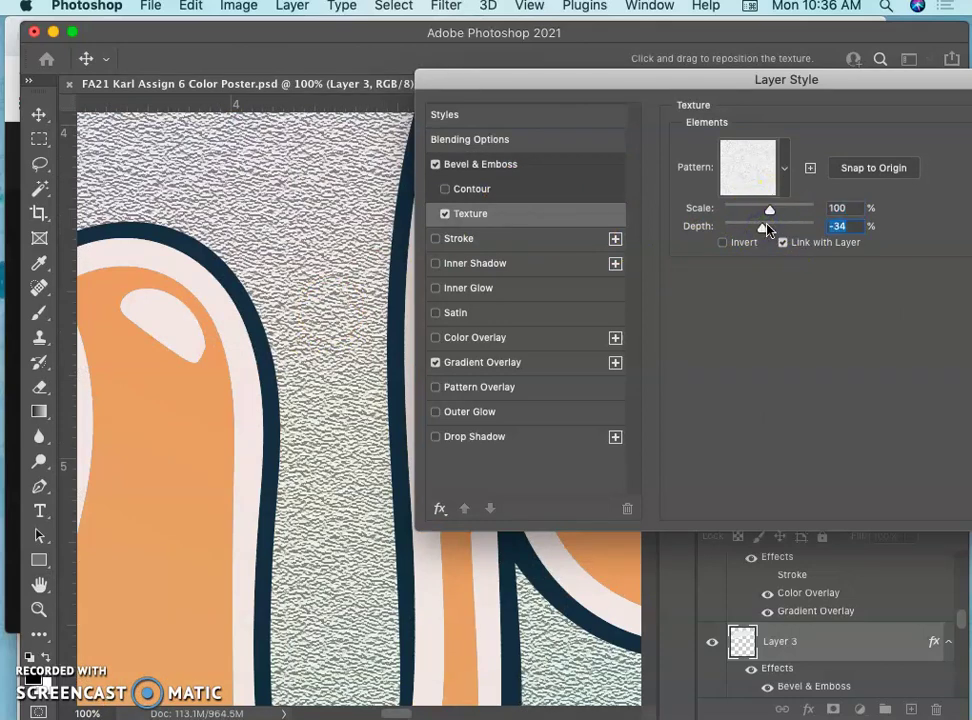
pyautogui.click(759, 229)
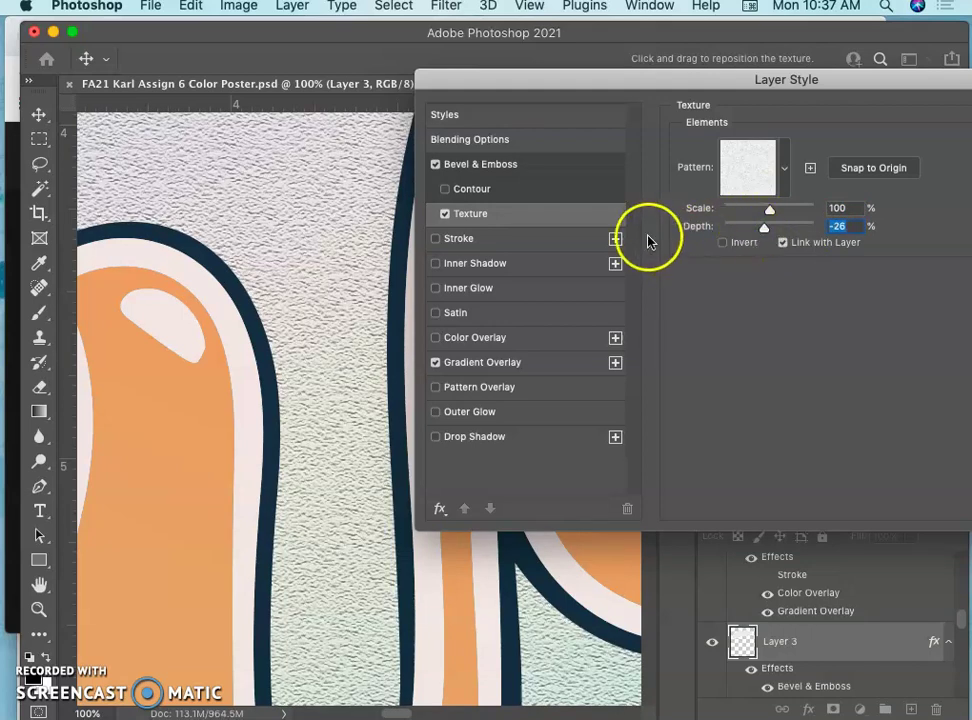
# Set the Bevel & Emboss shadow opacity to 24% on the cloud layer and apply the layer style
pyautogui.click(478, 166)
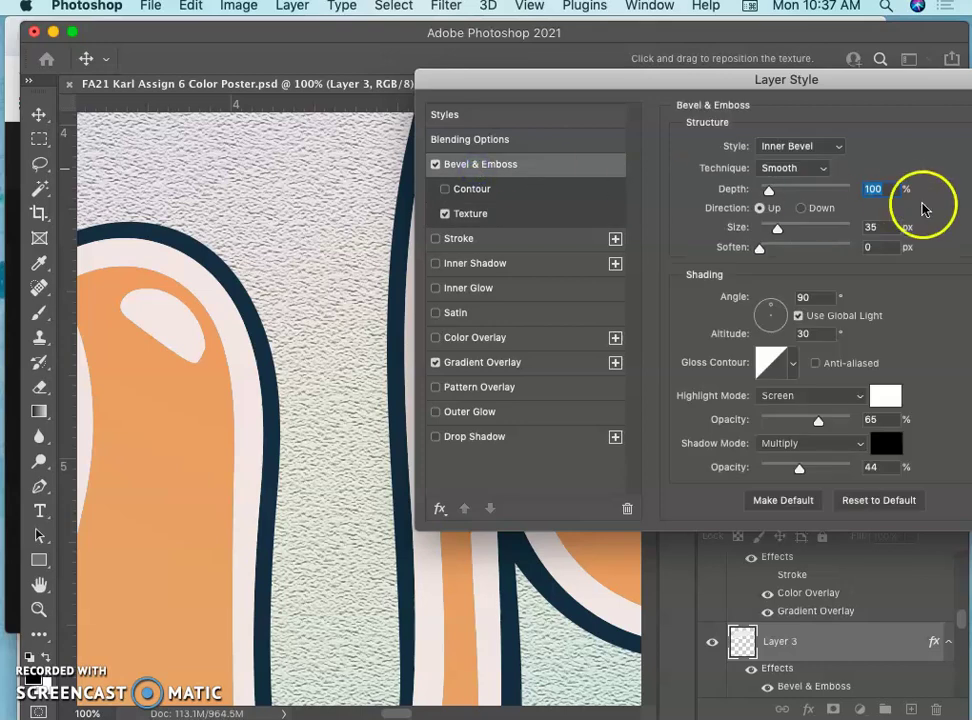
pyautogui.click(798, 469)
pyautogui.moveTo(798, 469); pyautogui.dragTo(782, 474)
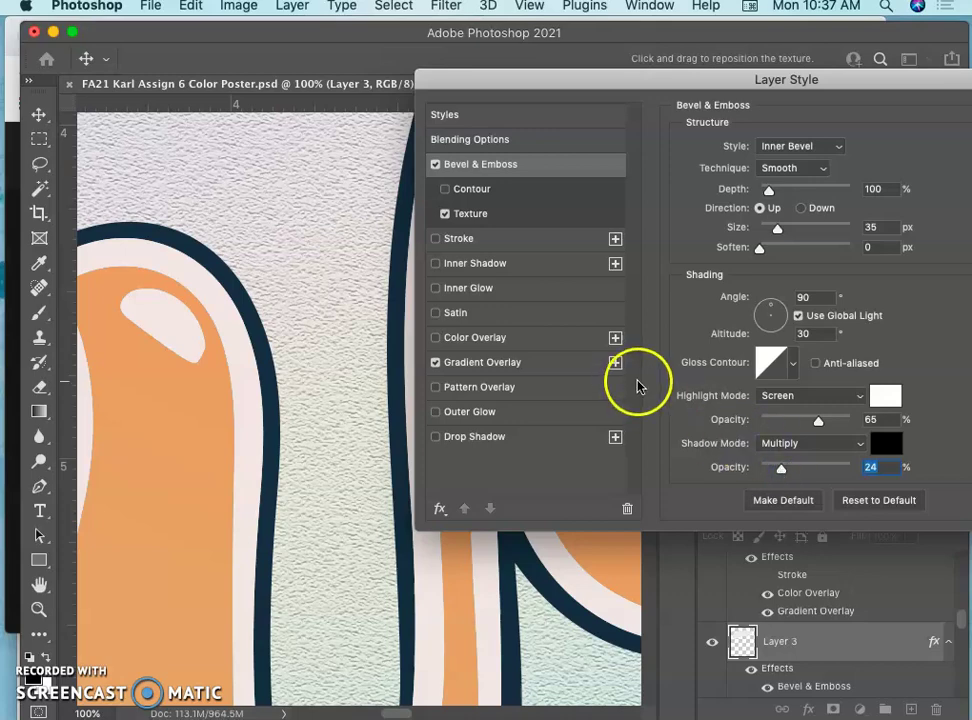
pyautogui.scroll(-2, 362, 338)
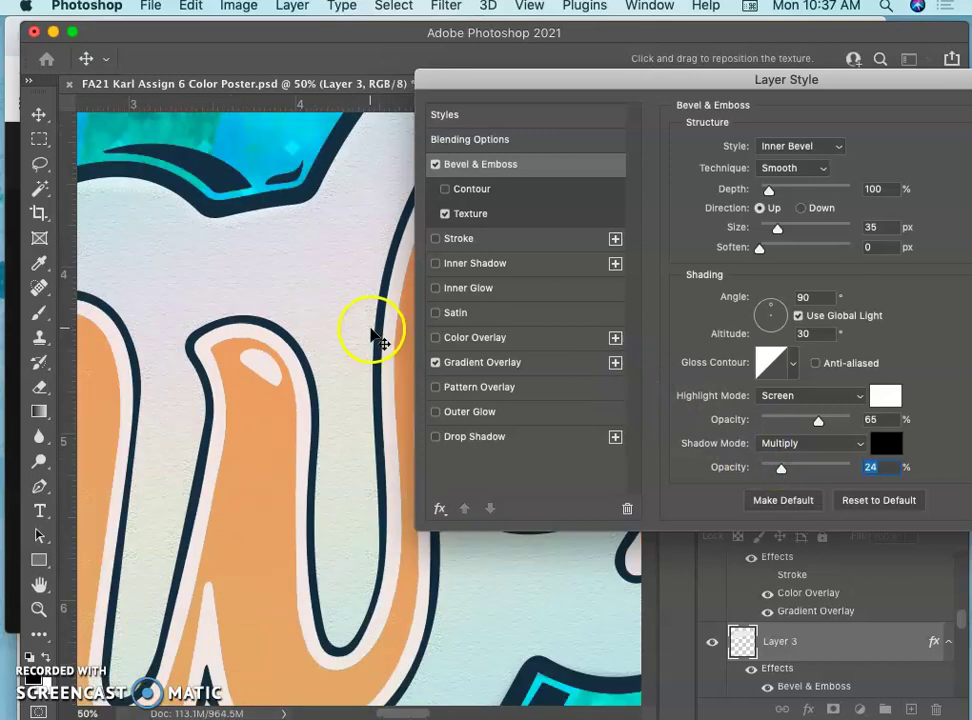
pyautogui.scroll(-10, 365, 325)
pyautogui.hscroll(10, 365, 325)
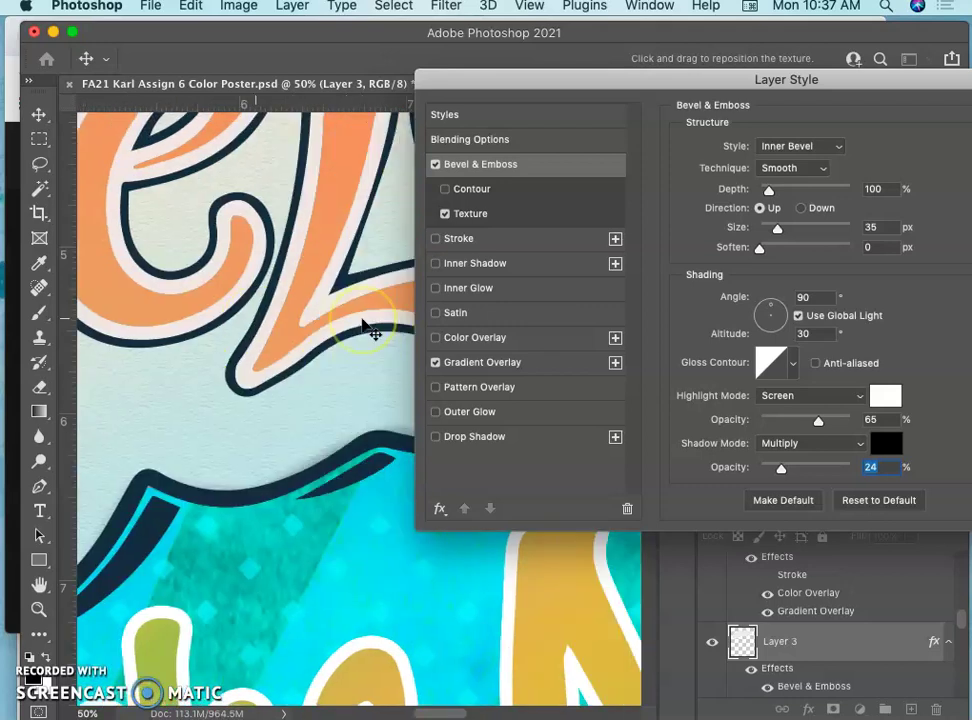
pyautogui.hscroll(5, 355, 326)
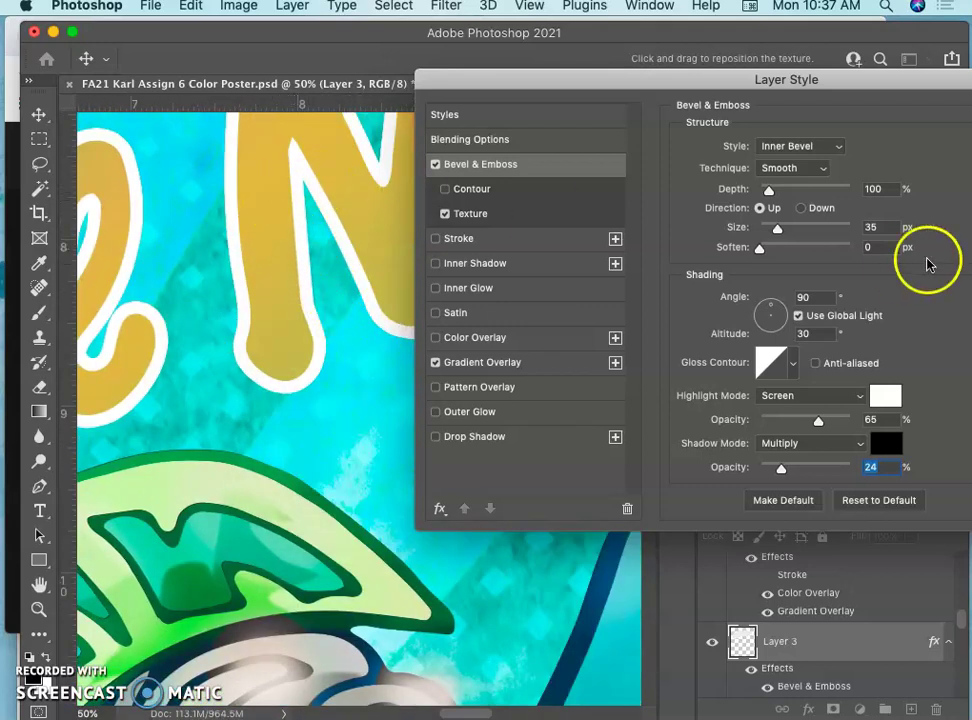
pyautogui.moveTo(886, 90); pyautogui.dragTo(412, 254)
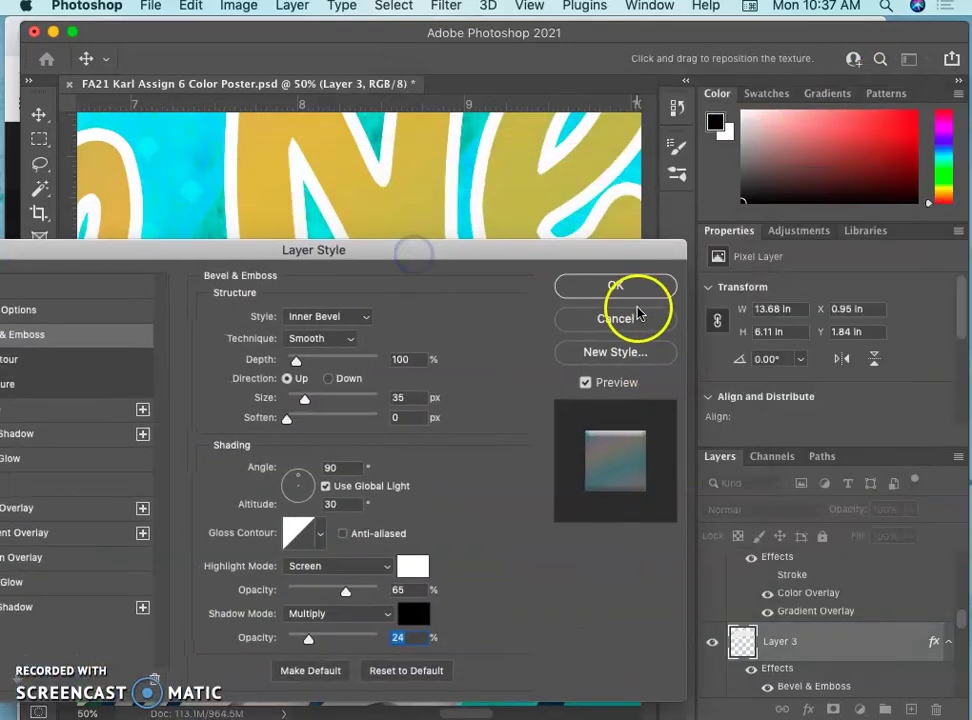
pyautogui.click(618, 287)
# Select the gold "the Nest" lettering layer and enable Bevel & Emboss with Texture in its layer style
pyautogui.click(342, 173)
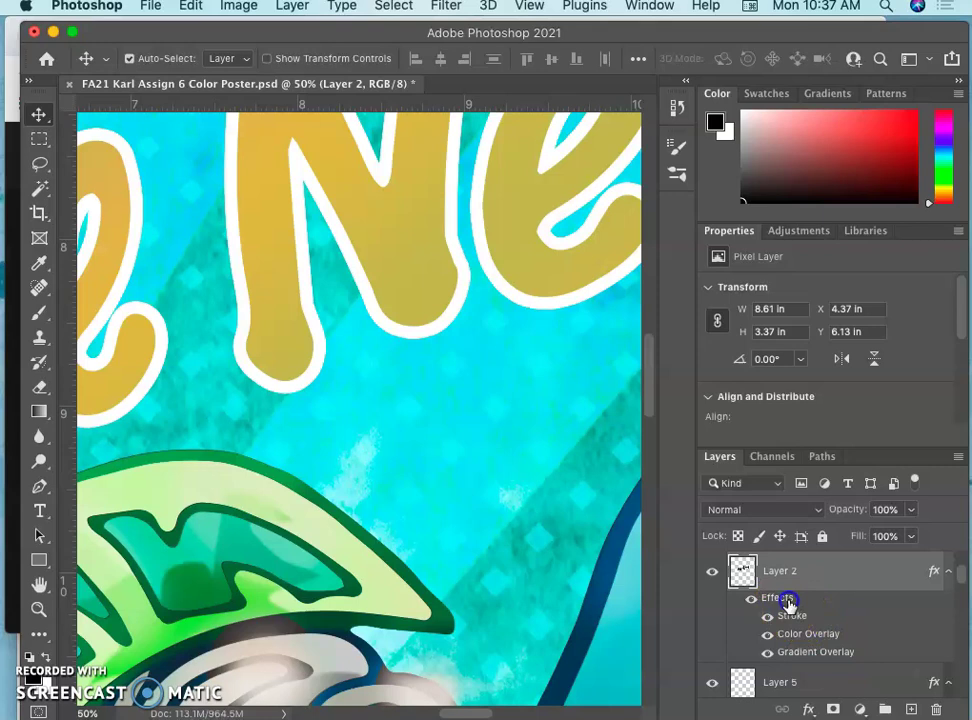
pyautogui.doubleClick(787, 600)
pyautogui.click(30, 384)
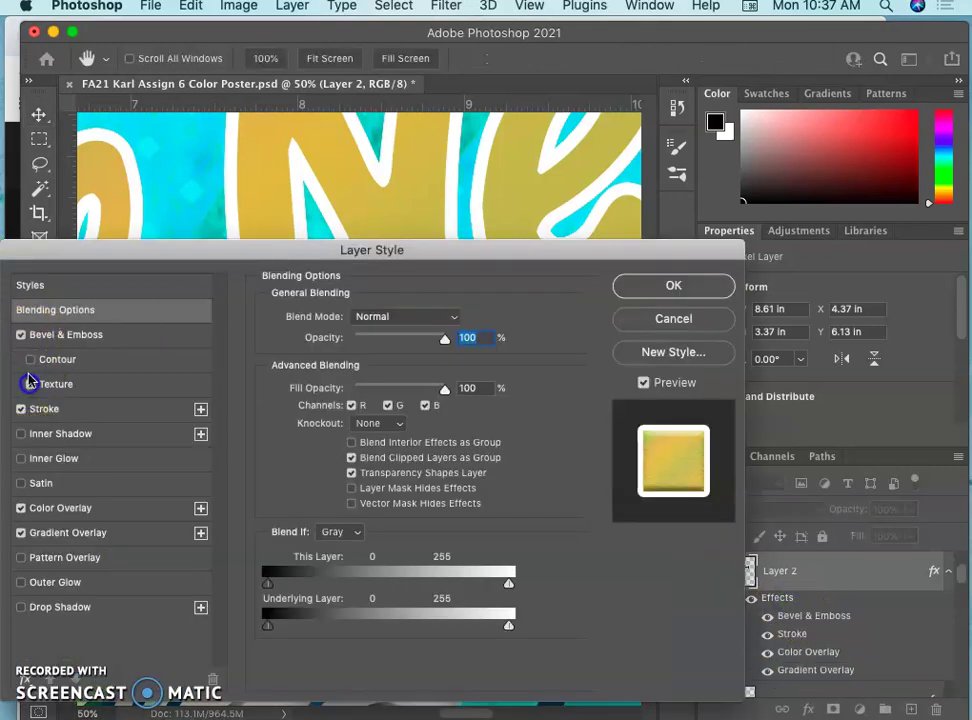
pyautogui.moveTo(313, 260); pyautogui.dragTo(779, 280)
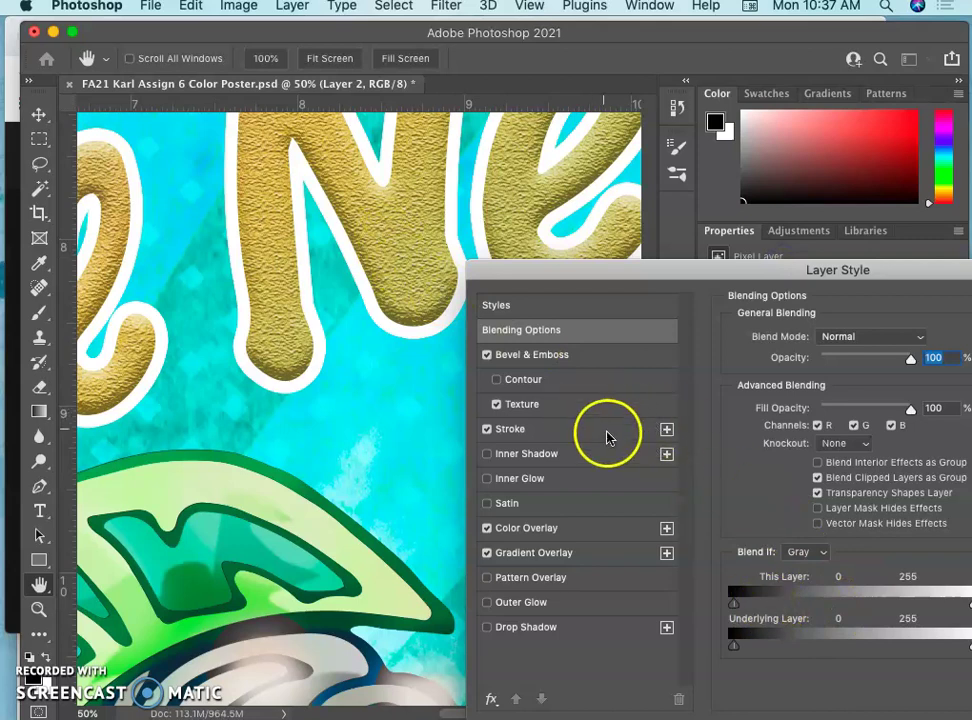
pyautogui.click(579, 354)
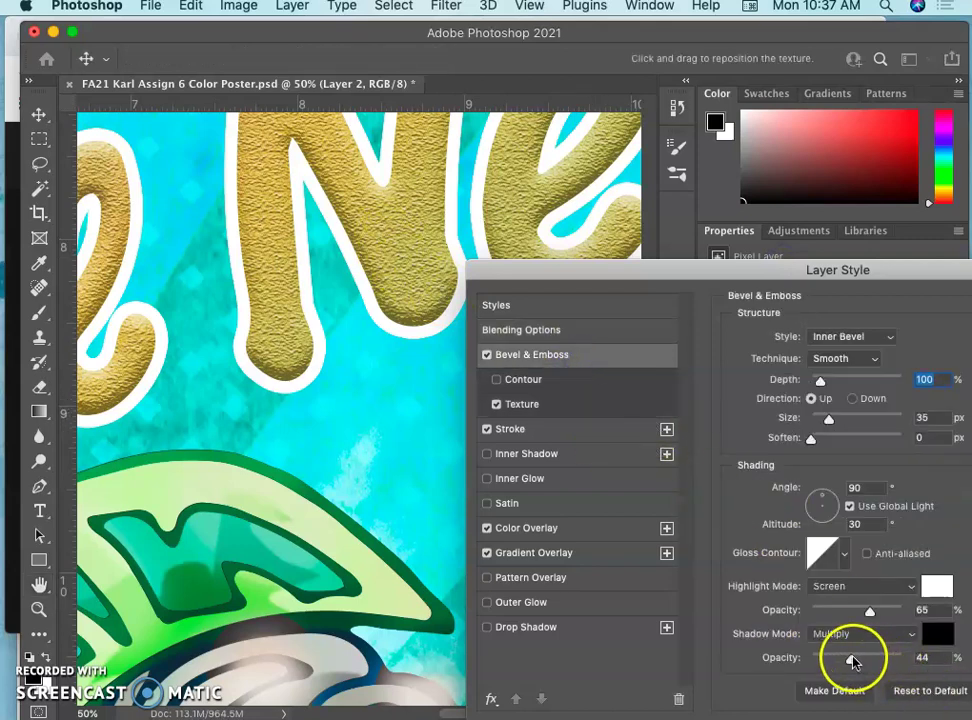
# Set the Bevel & Emboss shadow opacity to 10% on the gold lettering layer and apply the layer style
pyautogui.moveTo(844, 661); pyautogui.dragTo(820, 661)
pyautogui.click(358, 466)
pyautogui.scroll(10, 358, 466)
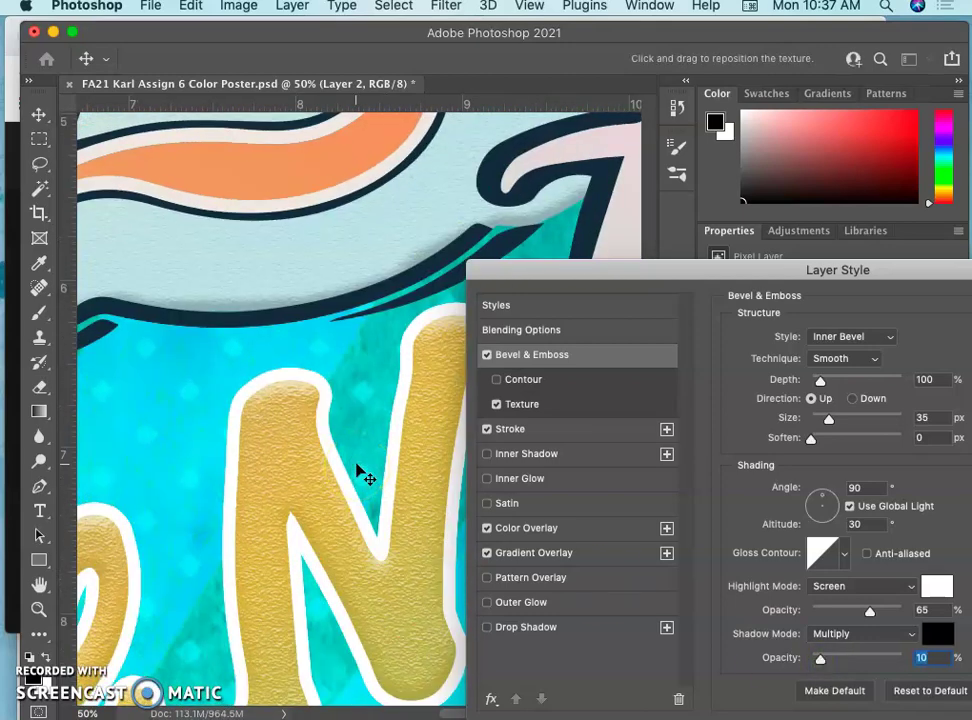
pyautogui.scroll(9, 358, 466)
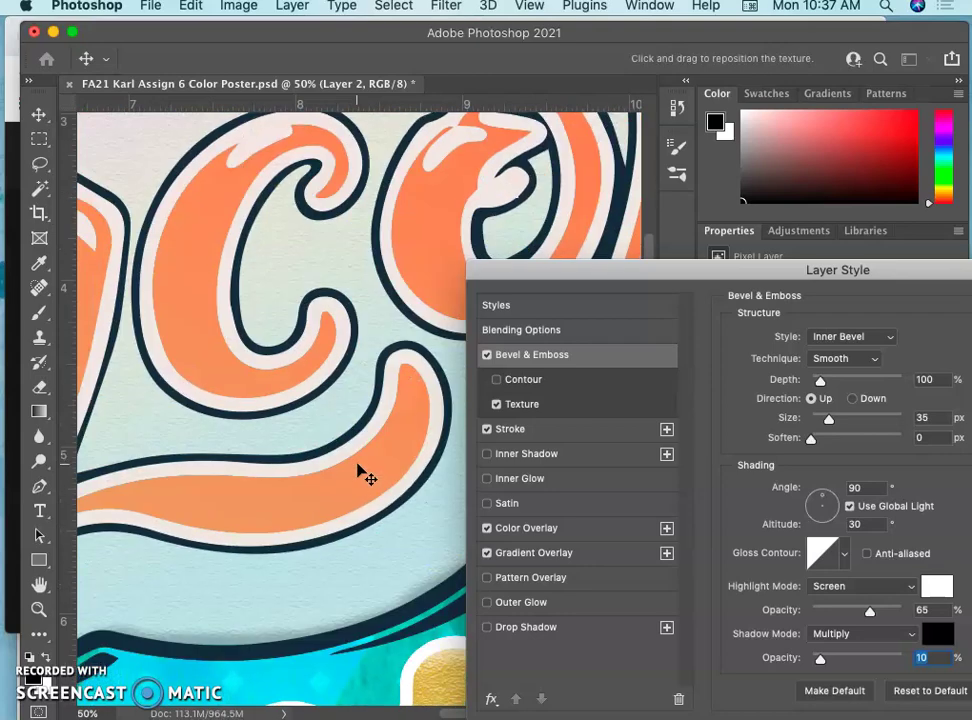
pyautogui.scroll(12, 358, 466)
pyautogui.hscroll(-6, 358, 466)
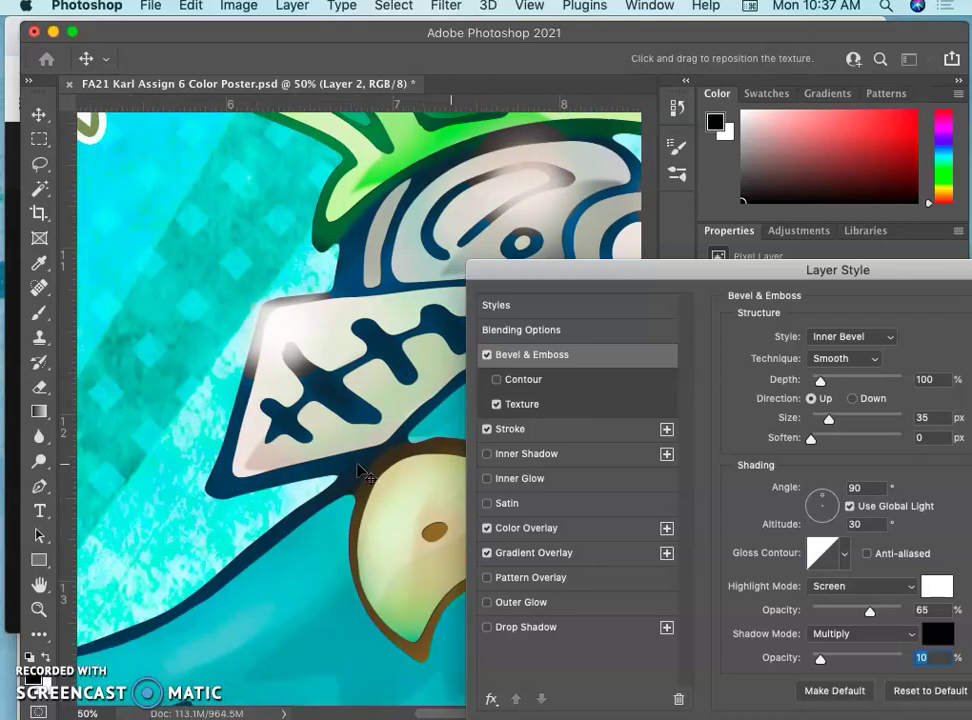
pyautogui.scroll(-9, 358, 467)
pyautogui.moveTo(597, 268); pyautogui.dragTo(202, 137)
pyautogui.click(826, 170)
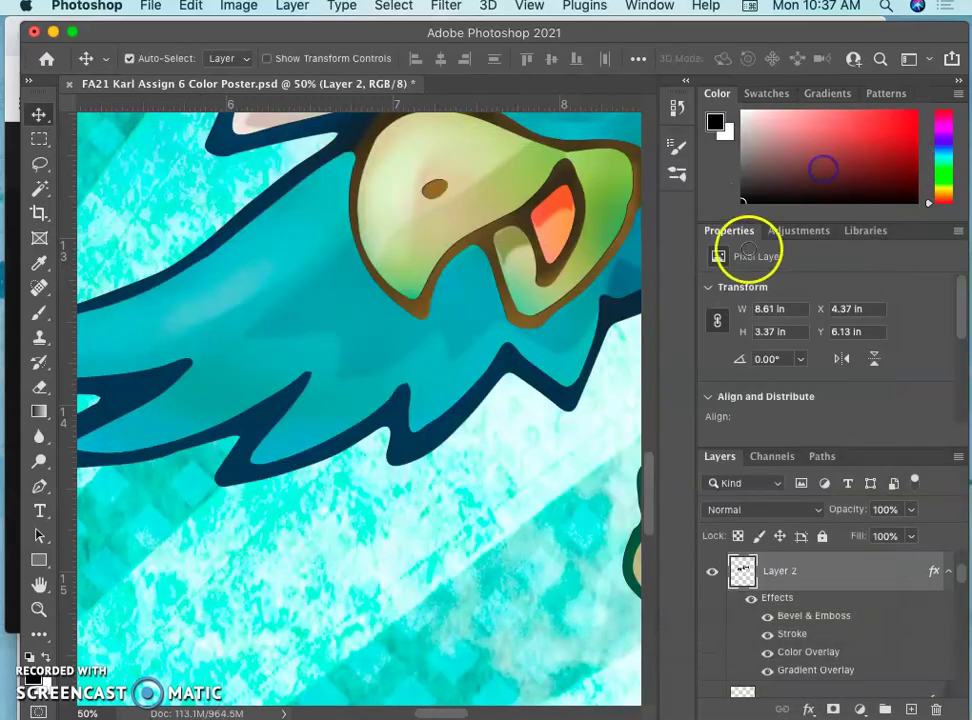
# Switch to Finder and open the Documents folder in its own window
pyautogui.press('super+minus')
pyautogui.press('super+minus')
pyautogui.press('super+minus')
pyautogui.press('super+minus')
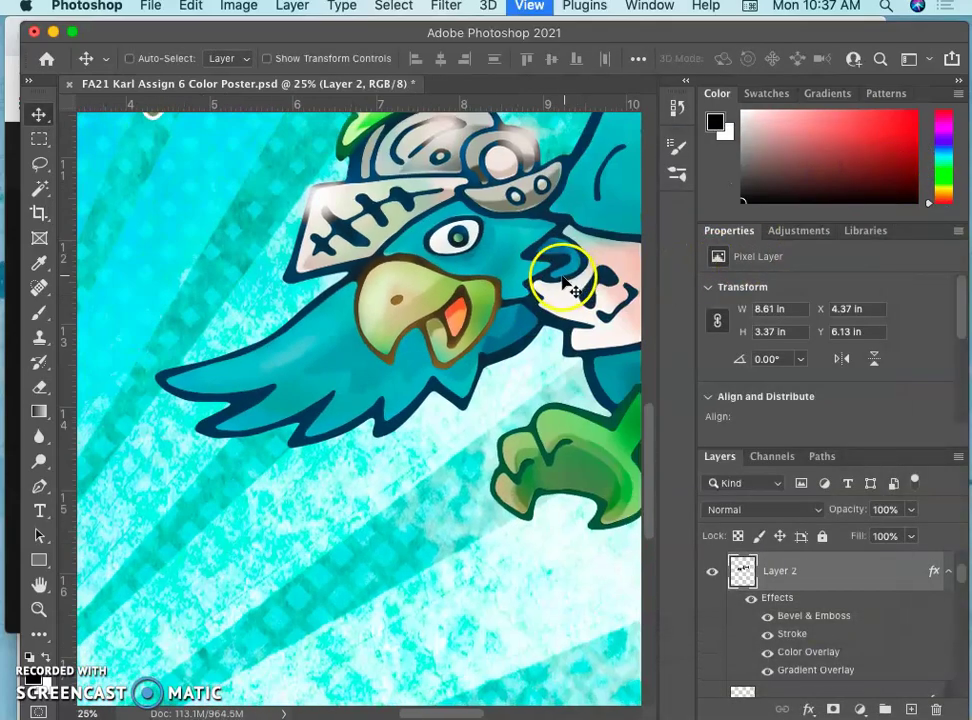
pyautogui.press('super+minus')
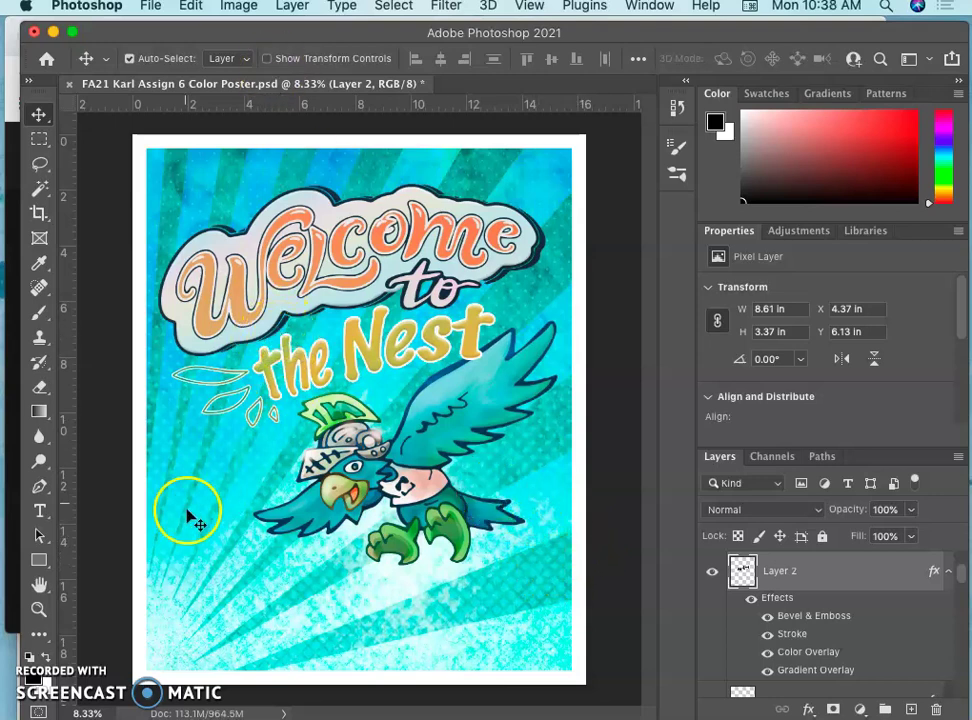
pyautogui.moveTo(8, 655)
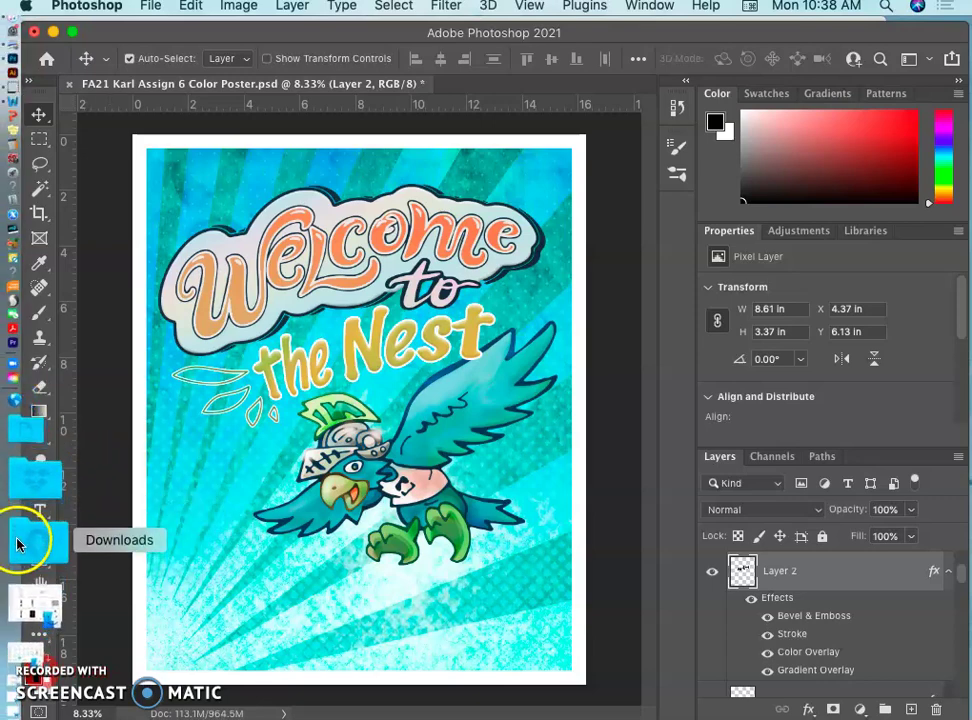
pyautogui.click(18, 540)
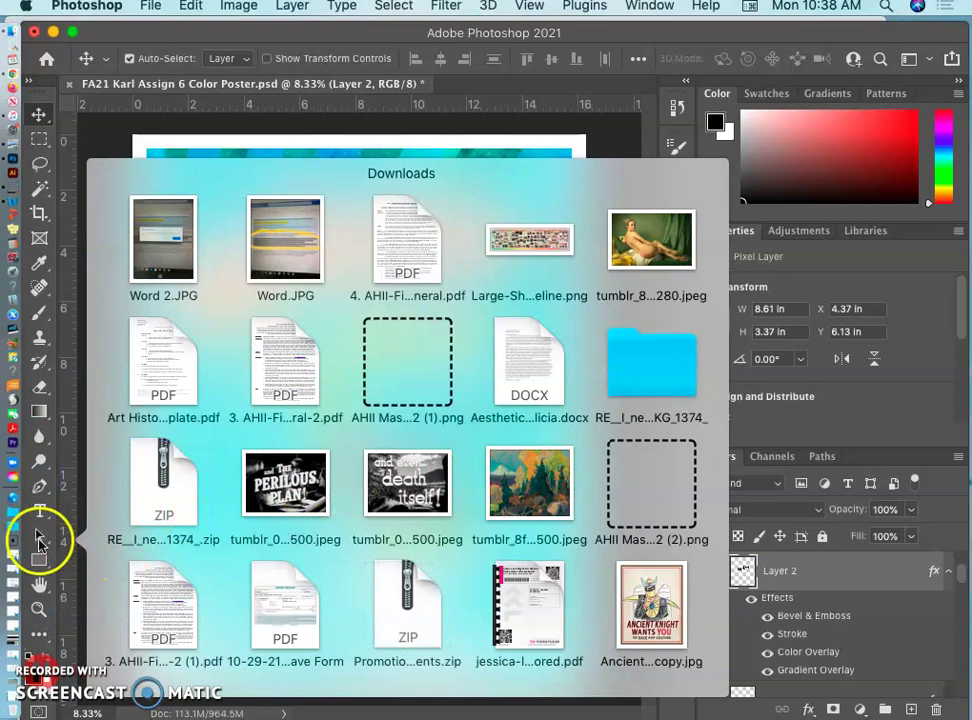
pyautogui.click(32, 490)
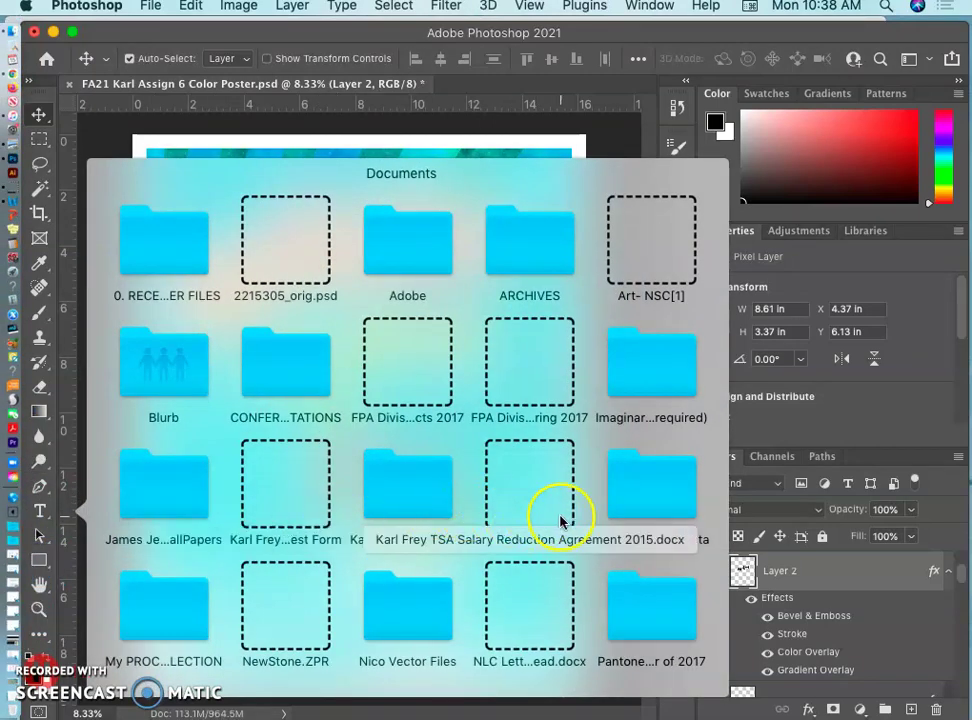
pyautogui.scroll(-5, 576, 523)
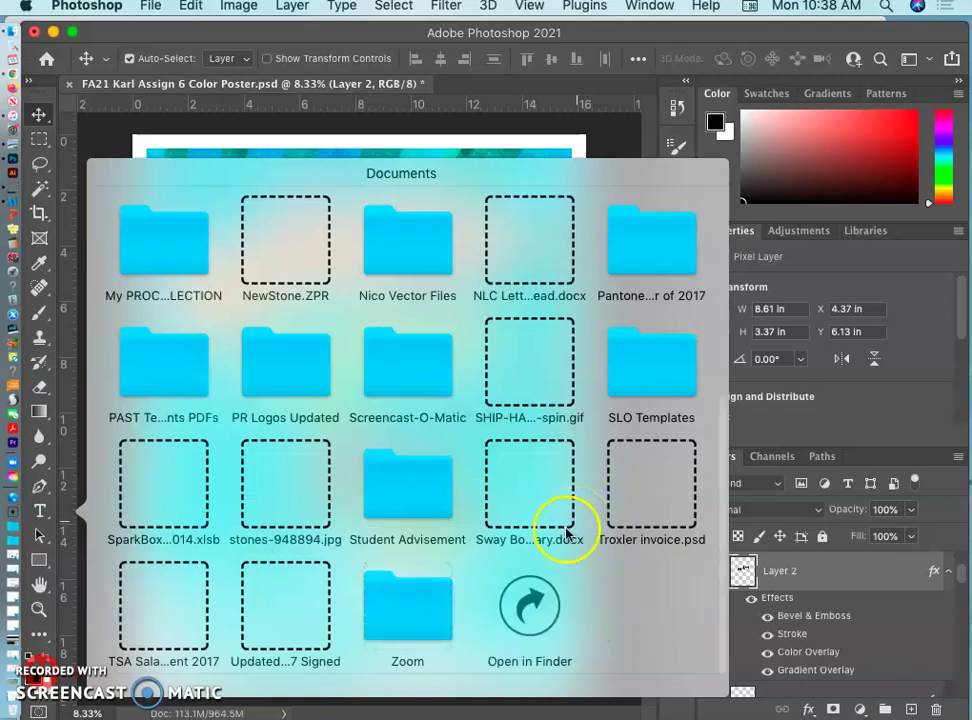
pyautogui.click(540, 606)
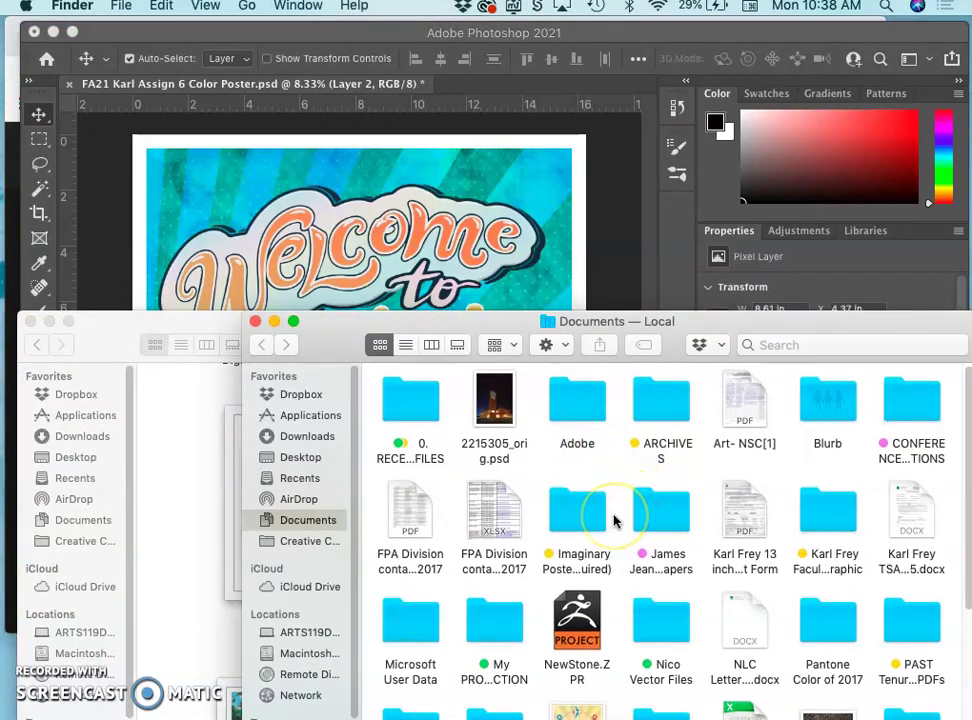
# Open the PR Logos Updated folder and place AlamoColleges_2017_DistrictLogo_NLC_Black.eps into the poster
pyautogui.scroll(-3, 614, 520)
pyautogui.click(407, 603)
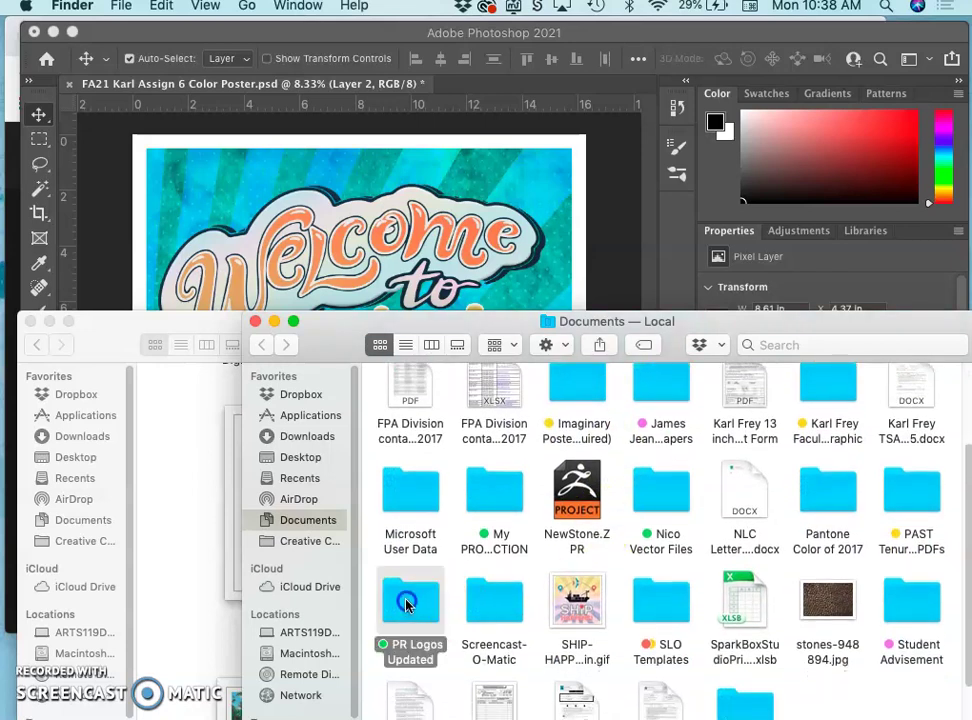
pyautogui.doubleClick(407, 603)
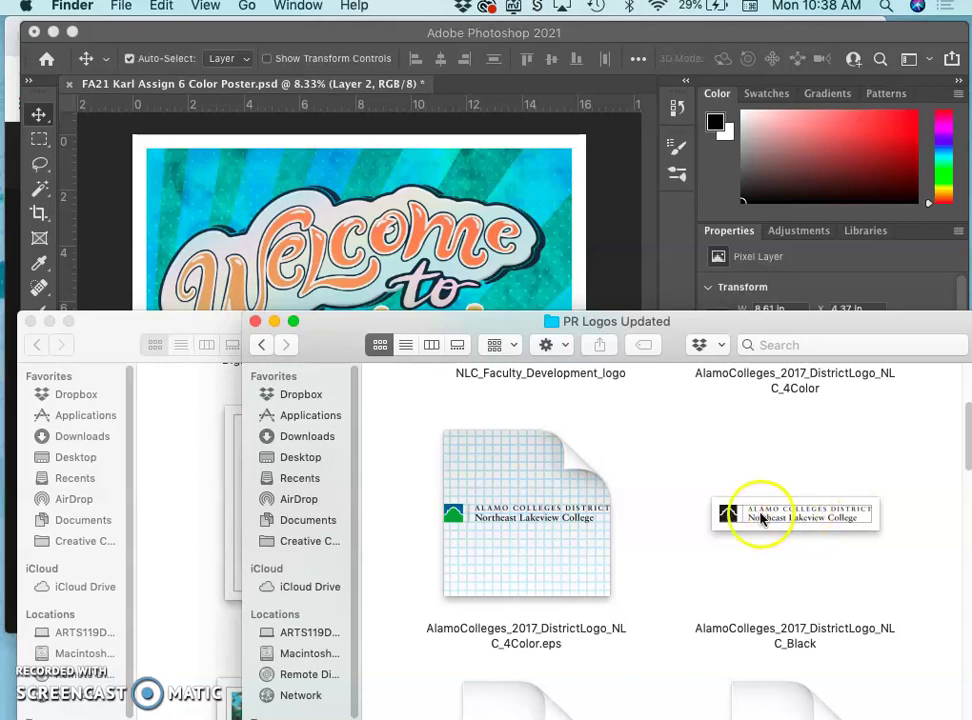
pyautogui.scroll(3, 790, 514)
pyautogui.scroll(-5, 790, 514)
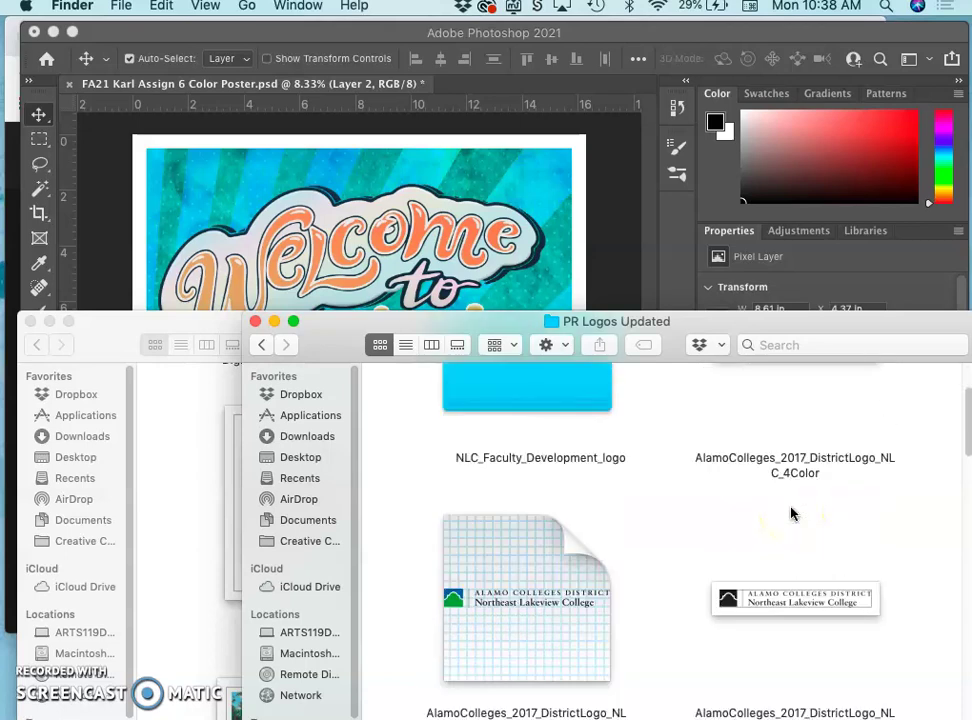
pyautogui.scroll(-3, 790, 514)
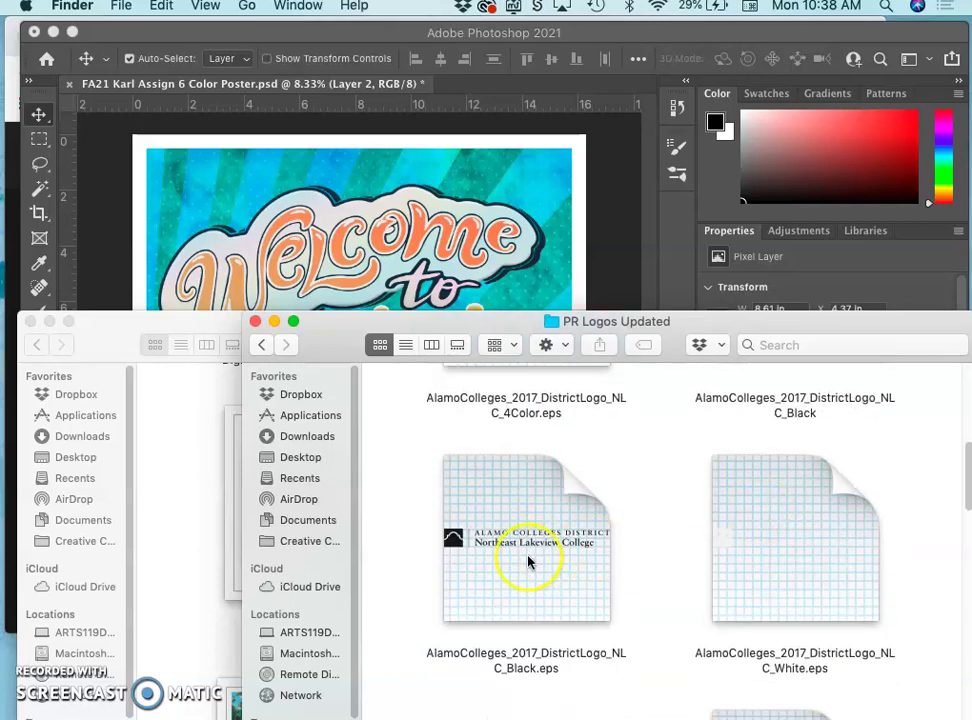
pyautogui.moveTo(521, 549); pyautogui.dragTo(348, 262)
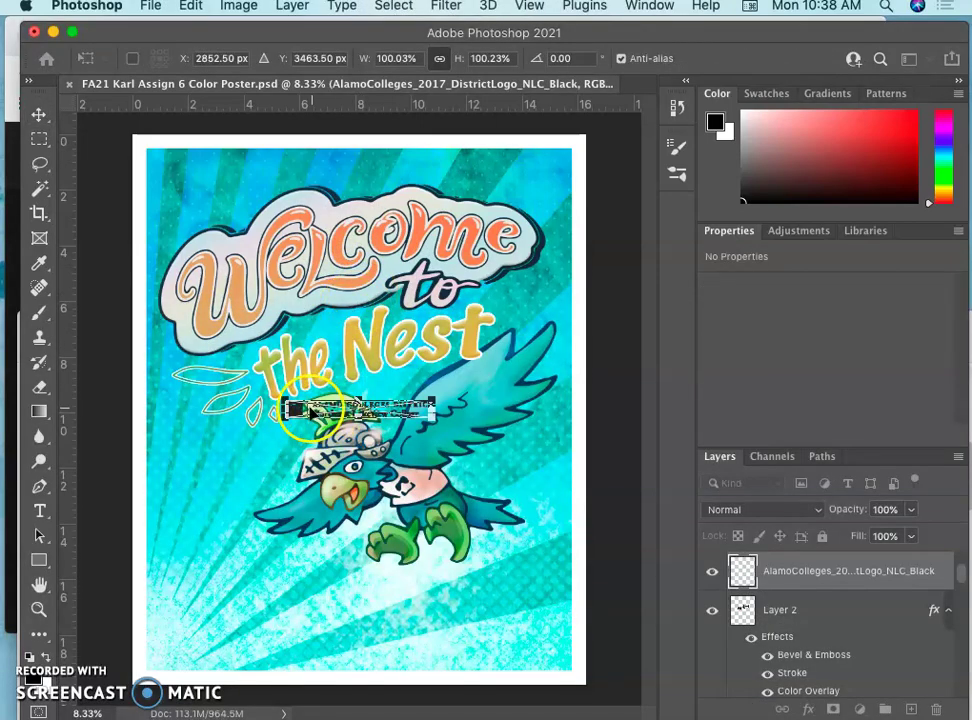
# Scale the black college logo to about 214%, centre it along the poster's lower edge below the bird, and commit the placement
pyautogui.press('super+equal')
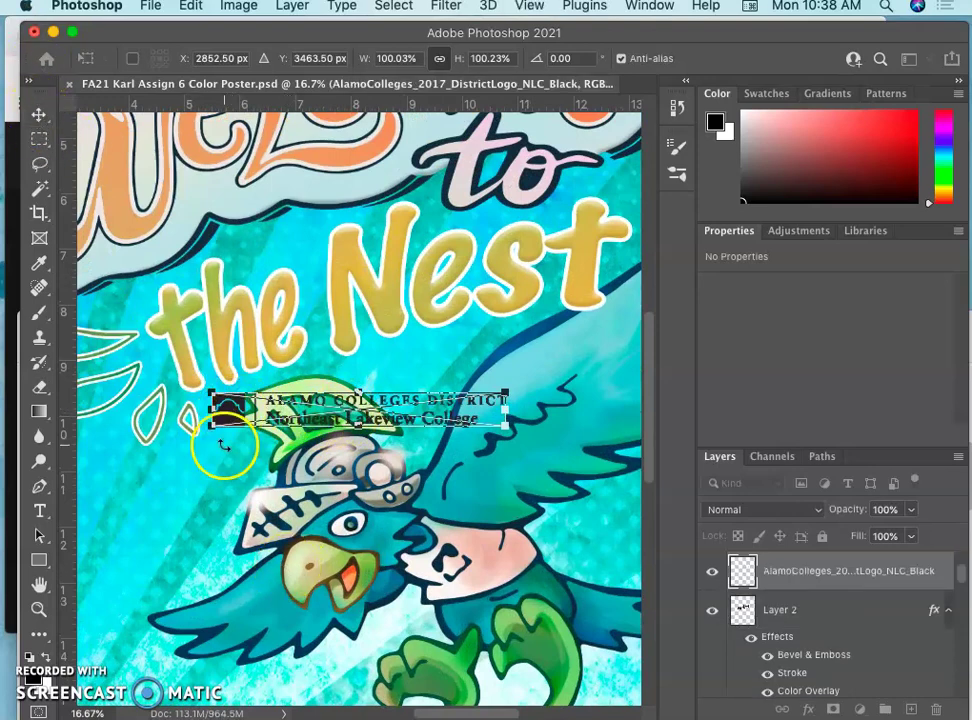
pyautogui.moveTo(228, 408); pyautogui.dragTo(160, 615)
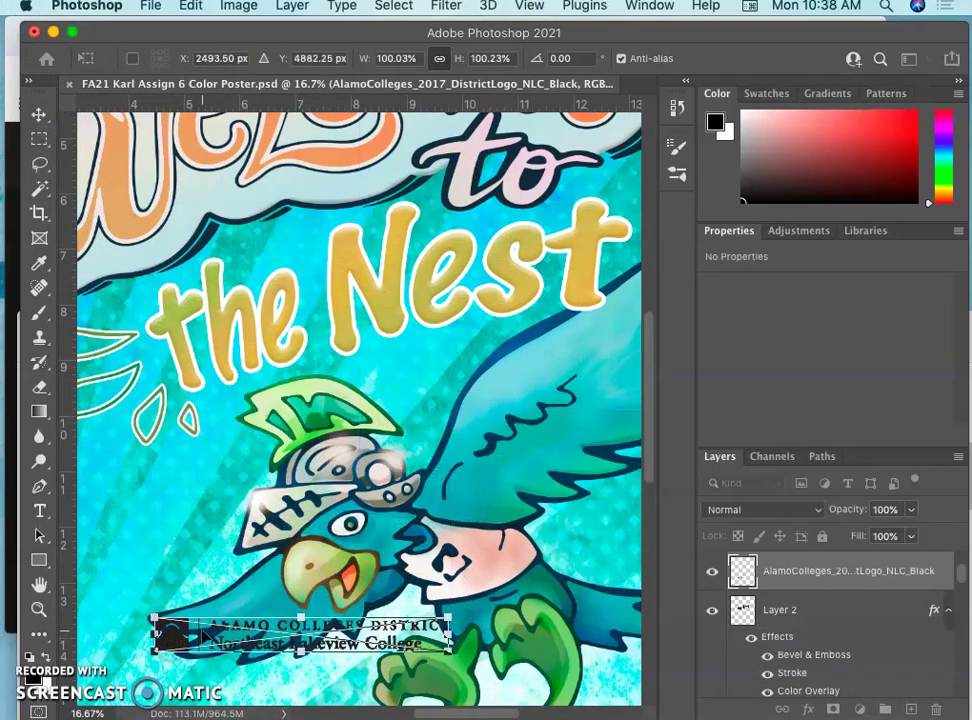
pyautogui.press('super+minus')
pyautogui.press('super+minus')
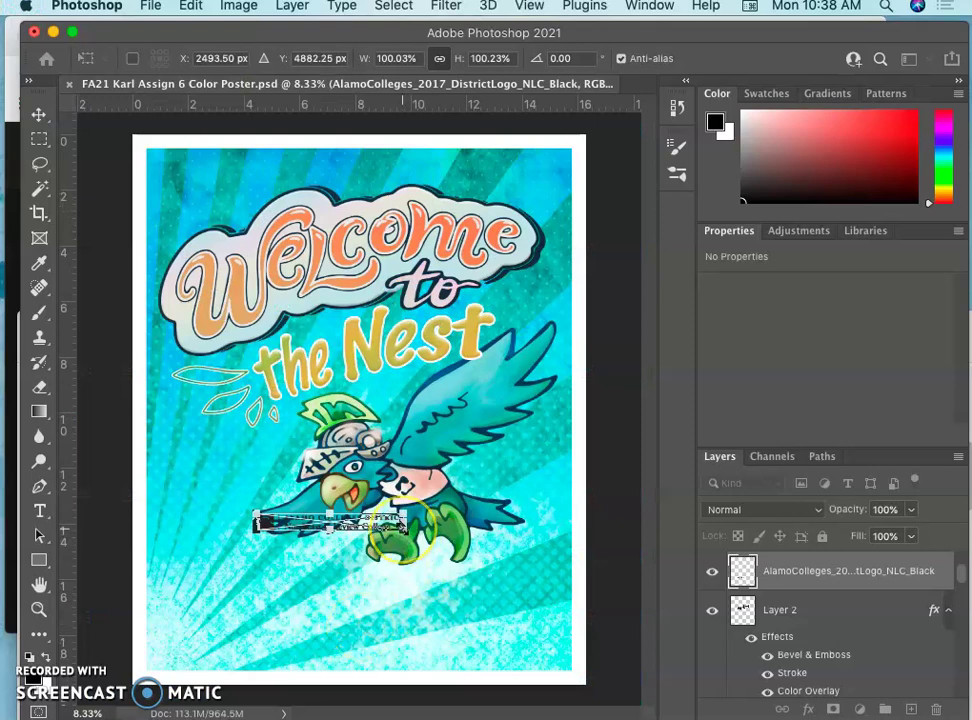
pyautogui.moveTo(402, 527); pyautogui.dragTo(427, 568)
pyautogui.press('Escape')
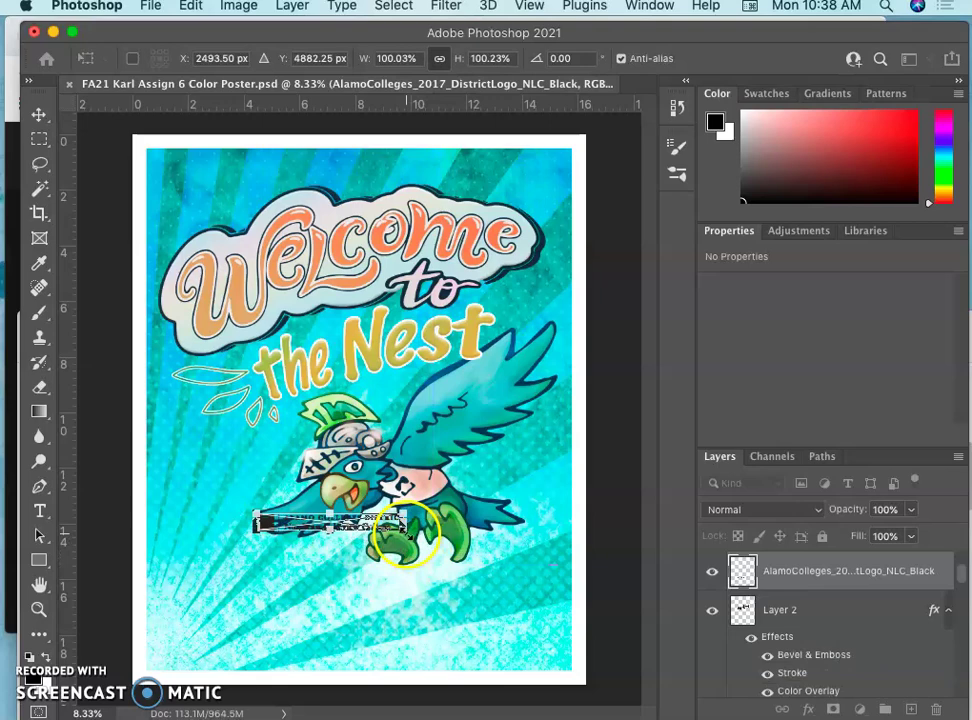
pyautogui.moveTo(408, 535); pyautogui.dragTo(481, 616)
pyautogui.moveTo(403, 518); pyautogui.dragTo(429, 644)
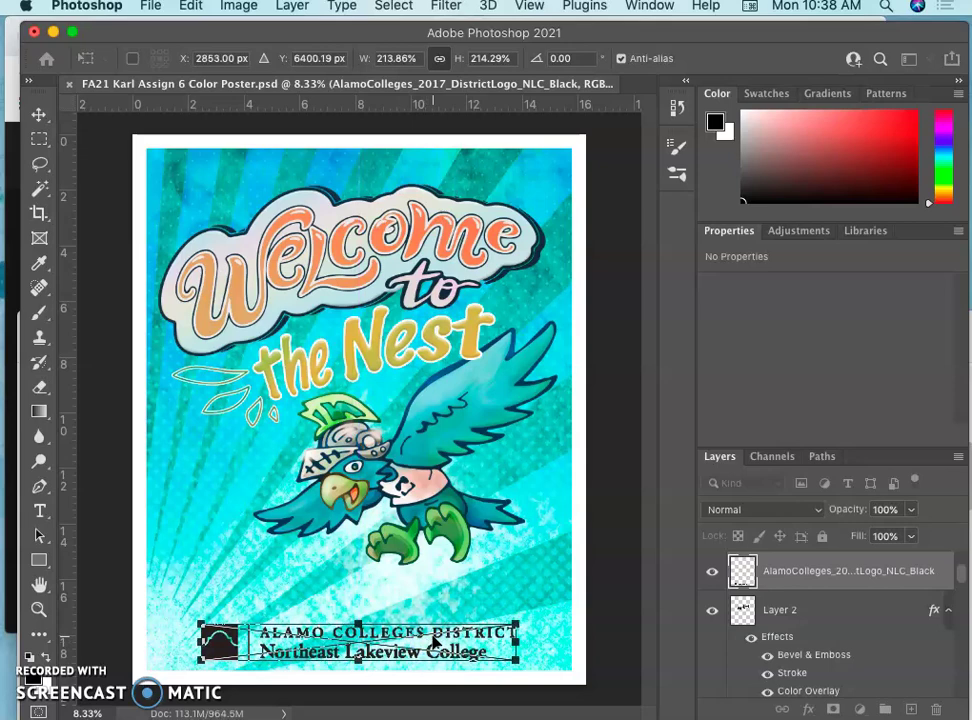
pyautogui.press('Return')
# Return to the PR Logos Updated folder in Finder and place AlamoColleges_2017_DistrictLogo_NLC_4Color.eps into the poster
pyautogui.moveTo(168, 37); pyautogui.dragTo(299, 40)
pyautogui.click(113, 322)
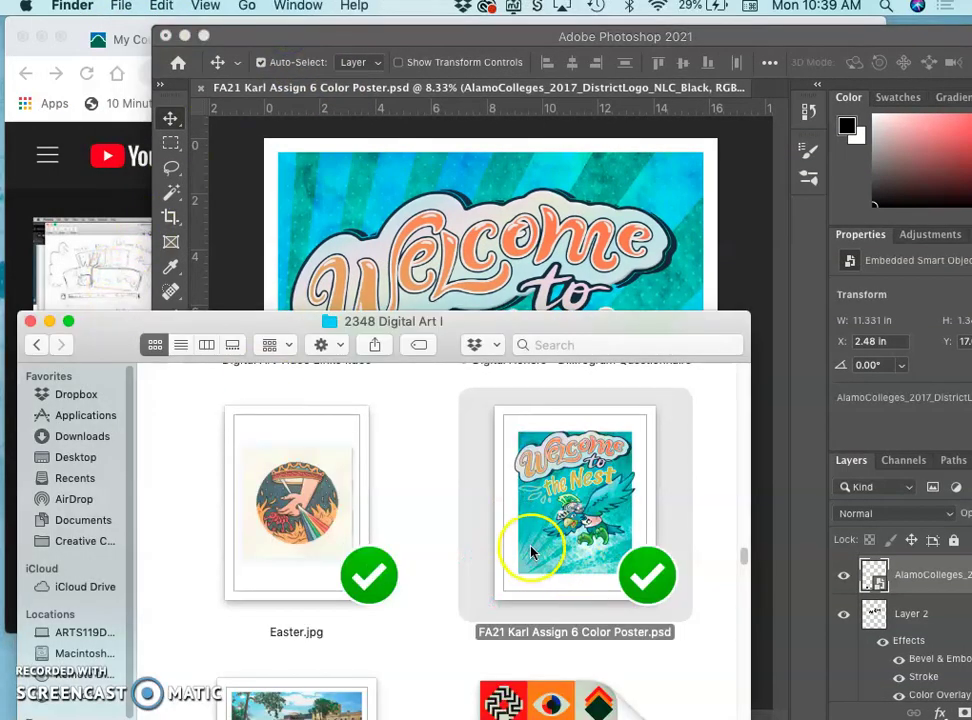
pyautogui.scroll(-3, 531, 545)
pyautogui.scroll(6, 412, 514)
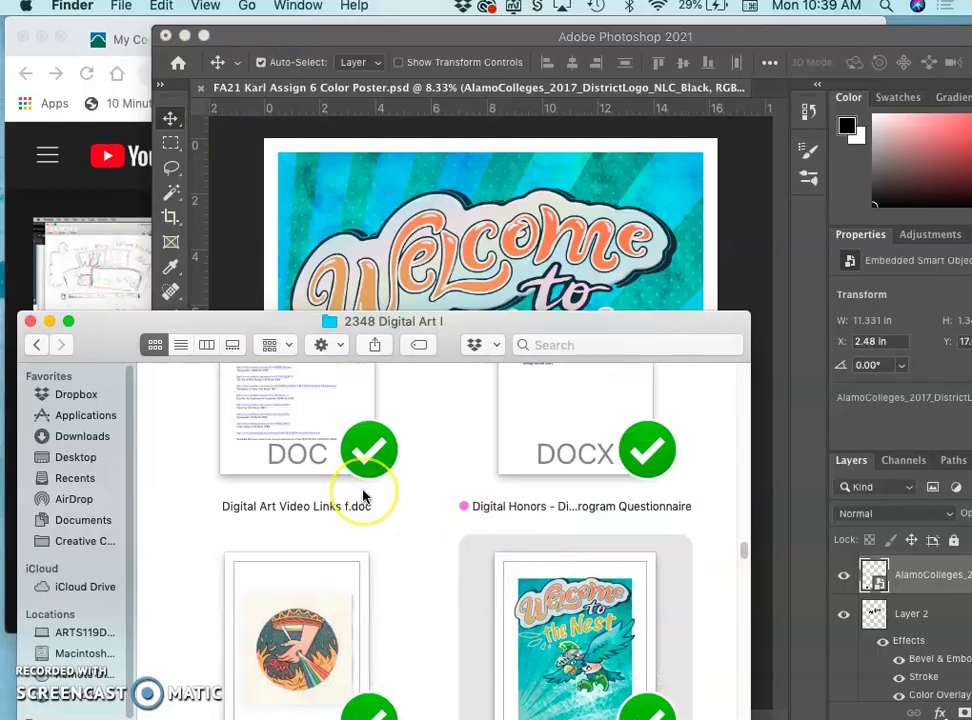
pyautogui.hotkey('ctrl', 'Up')
pyautogui.click(814, 588)
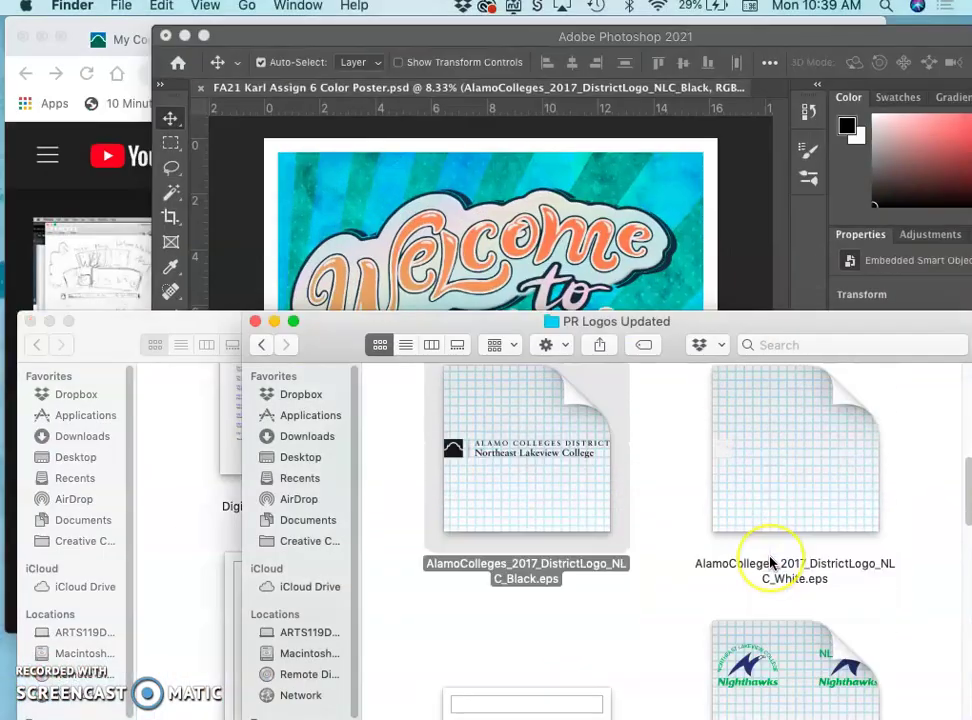
pyautogui.scroll(-3, 770, 563)
pyautogui.scroll(5, 770, 563)
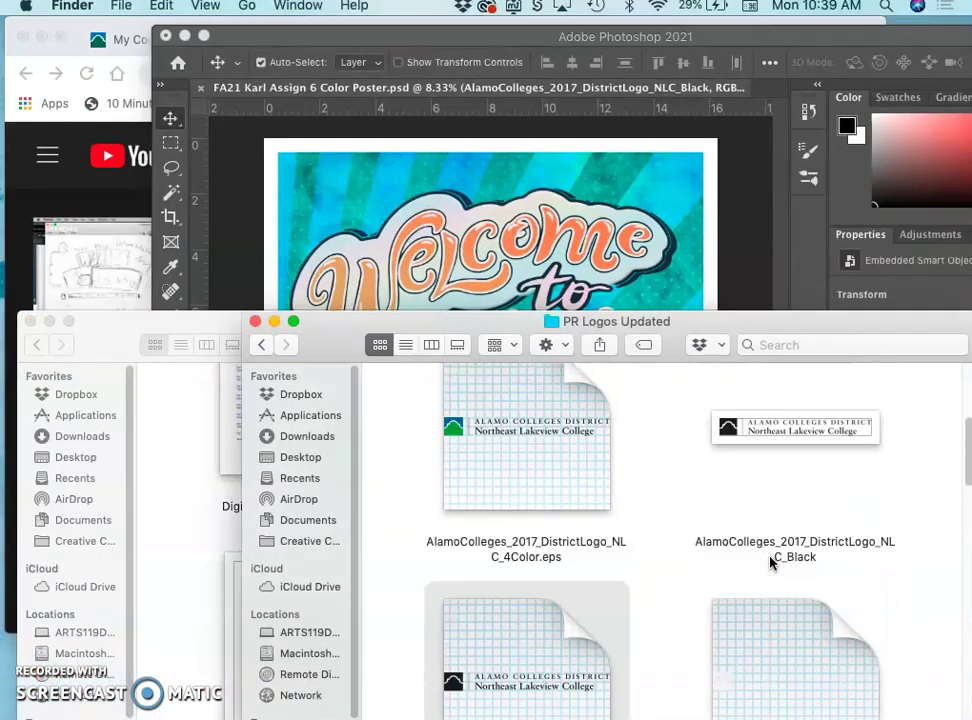
pyautogui.moveTo(553, 455); pyautogui.dragTo(527, 430)
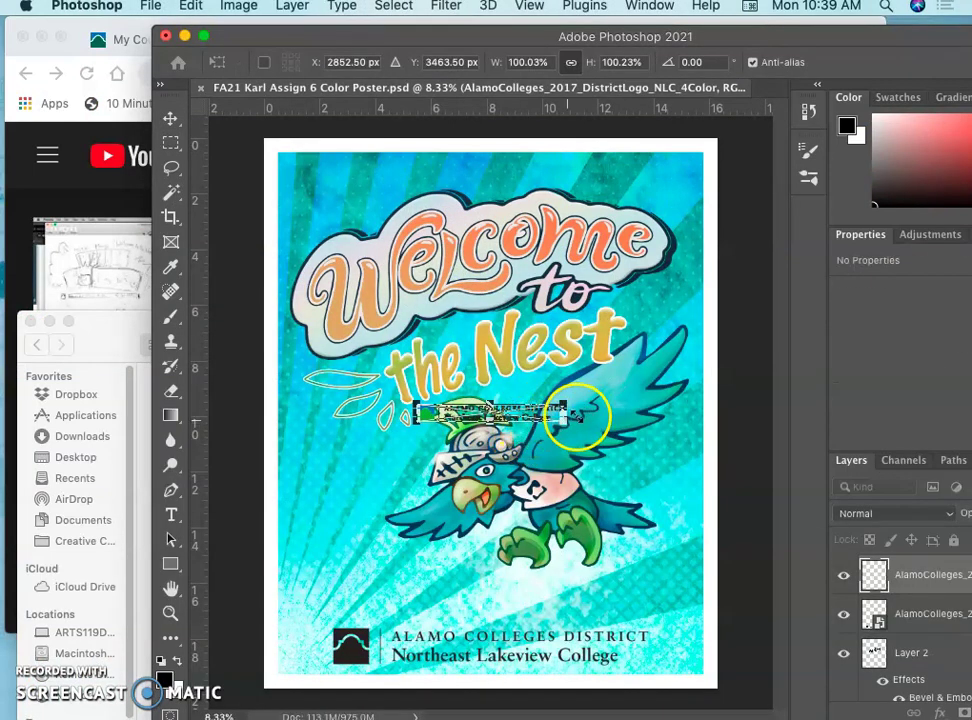
# Scale the four-color logo to about 191%, place it over the black logo, and hide the black logo's layer
pyautogui.moveTo(568, 425); pyautogui.dragTo(623, 508)
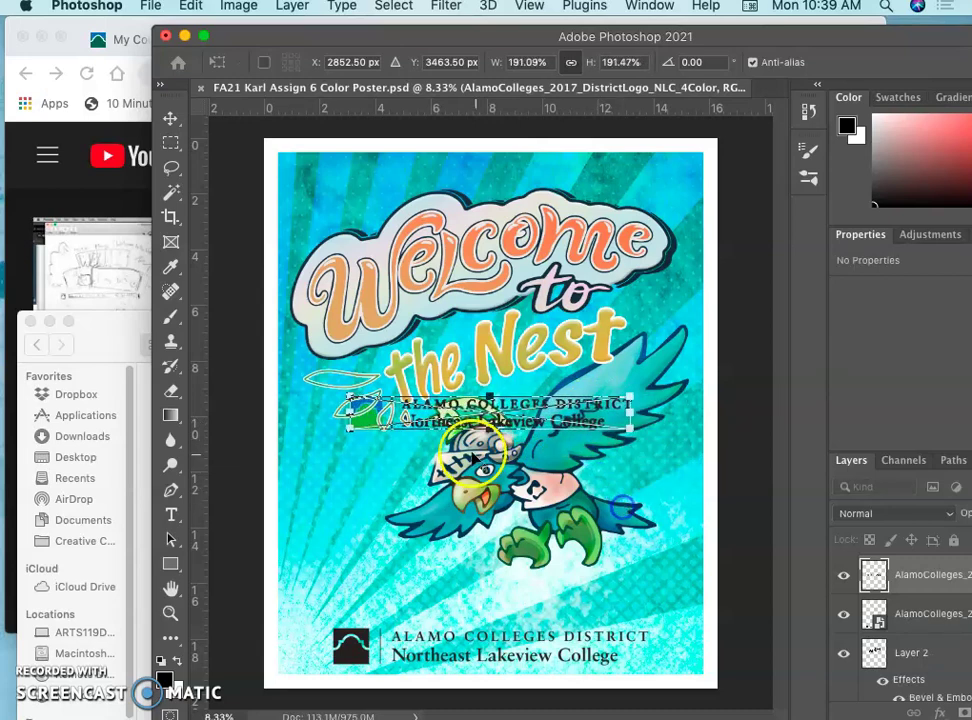
pyautogui.moveTo(362, 418); pyautogui.dragTo(361, 659)
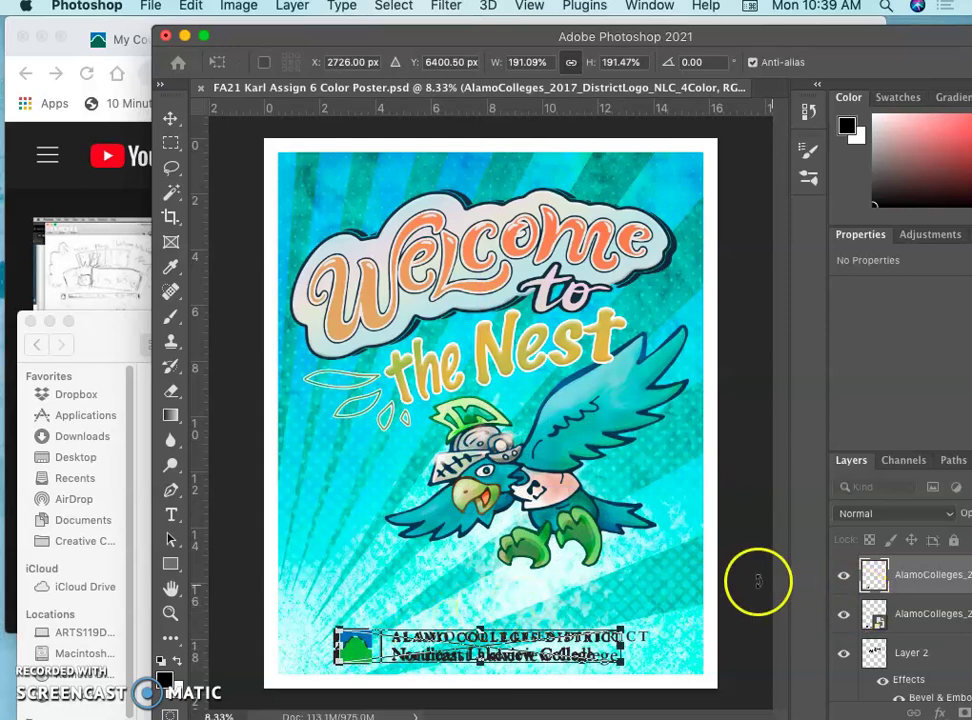
pyautogui.press('Return')
pyautogui.click(843, 615)
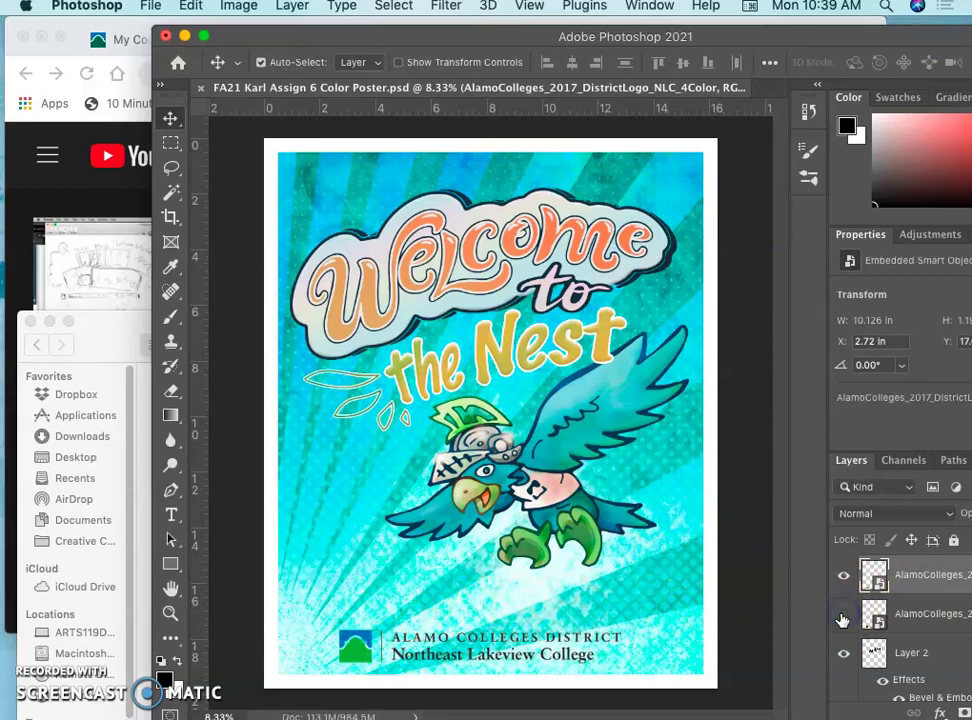
# Turn off Auto-Select and move the four-color logo layer to about X 3.08 in, Y 17.74 in, centring it along the poster's lower edge
pyautogui.moveTo(535, 648)
pyautogui.mouseDown()
pyautogui.moveTo(530, 614)
pyautogui.moveTo(535, 648)
pyautogui.mouseUp()
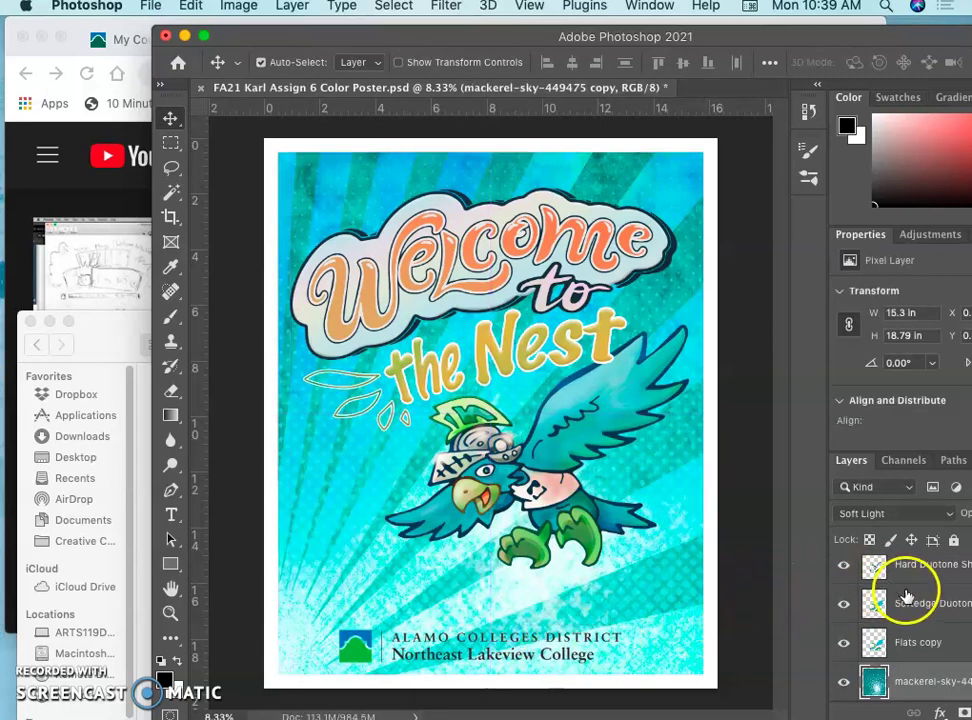
pyautogui.scroll(3, 903, 590)
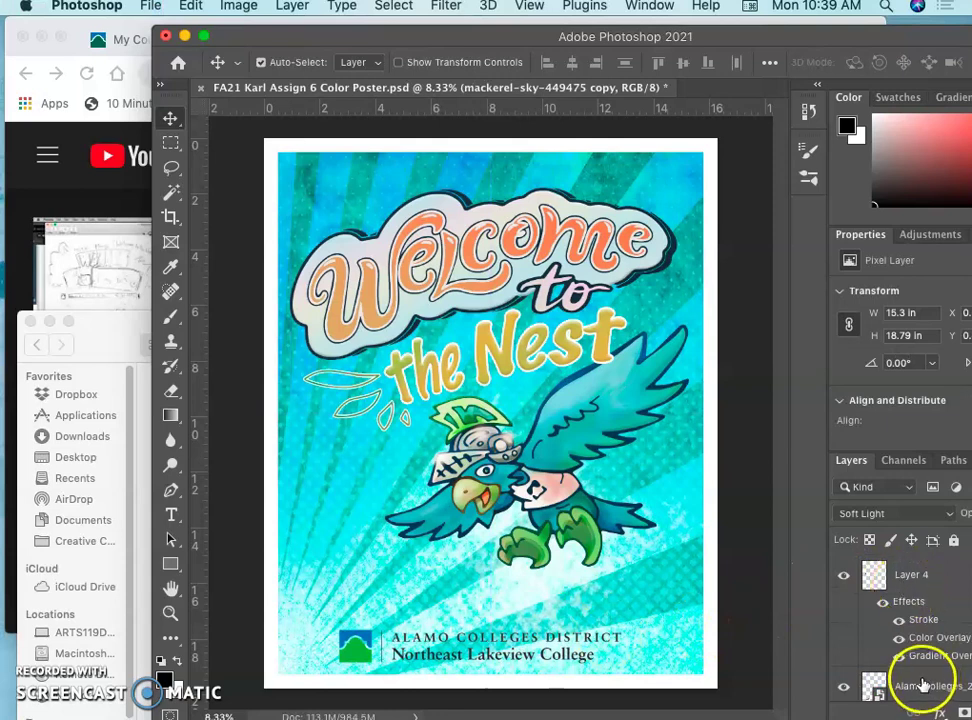
pyautogui.click(881, 683)
pyautogui.moveTo(447, 645); pyautogui.dragTo(452, 600)
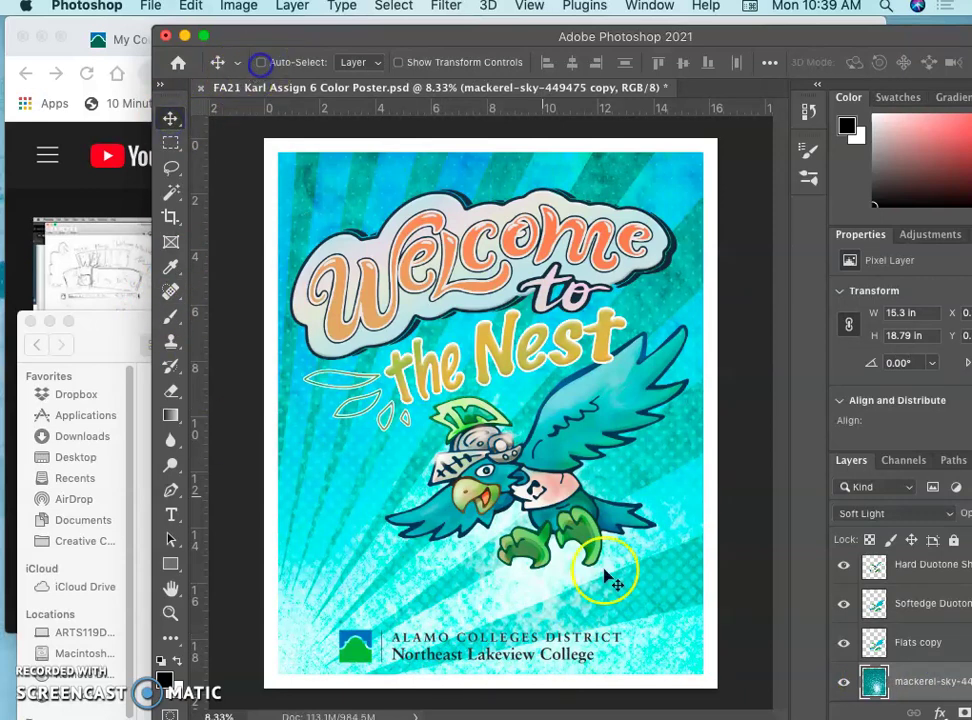
pyautogui.scroll(-6, 950, 585)
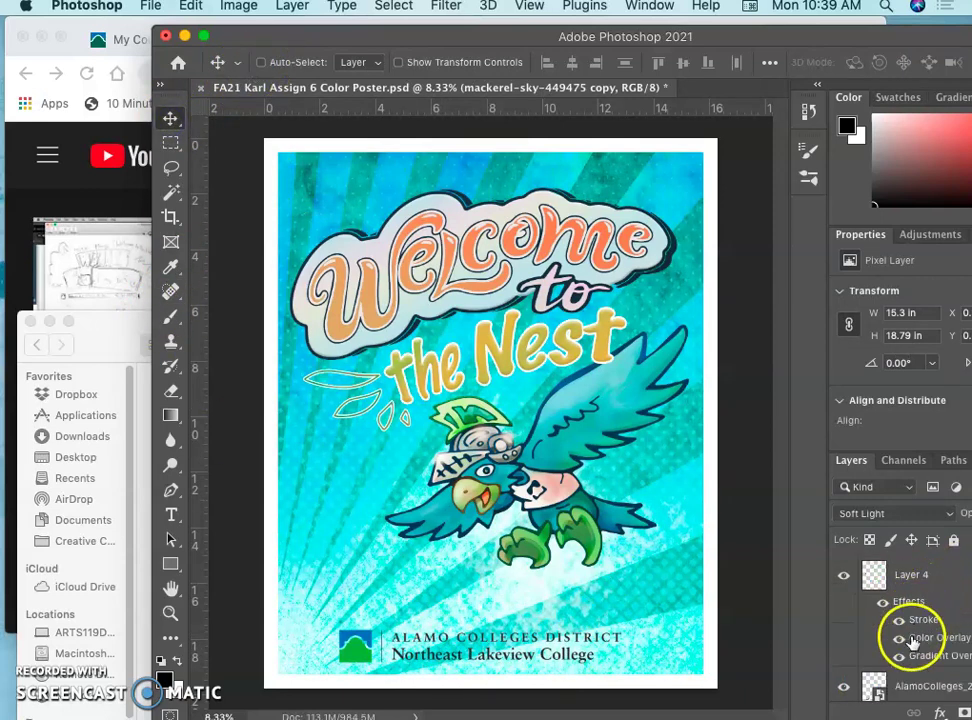
pyautogui.click(894, 586)
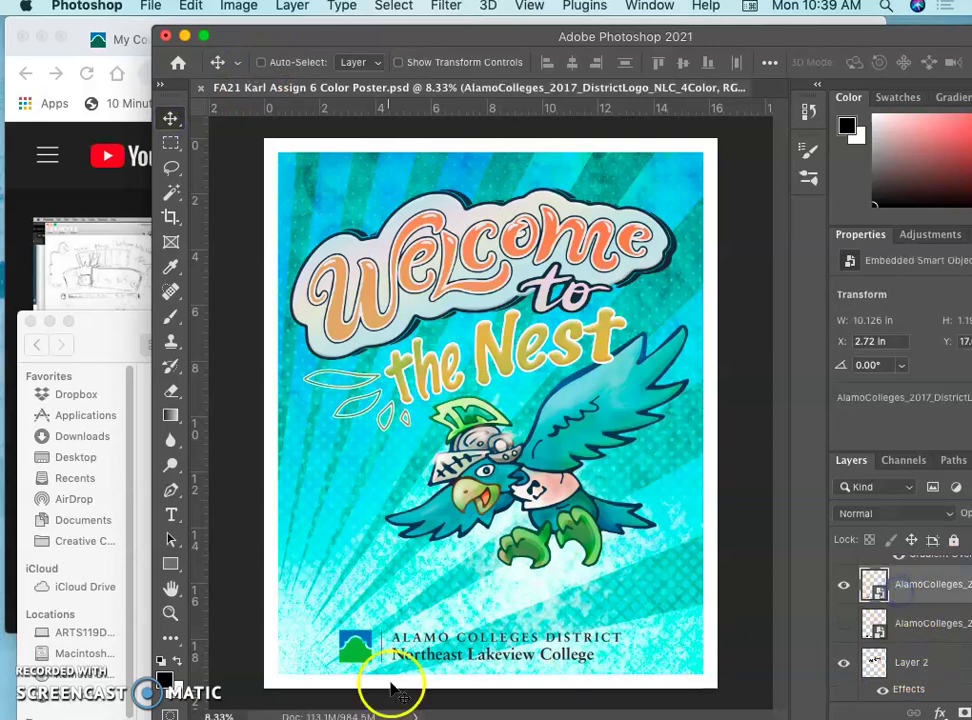
pyautogui.moveTo(358, 648); pyautogui.dragTo(365, 653)
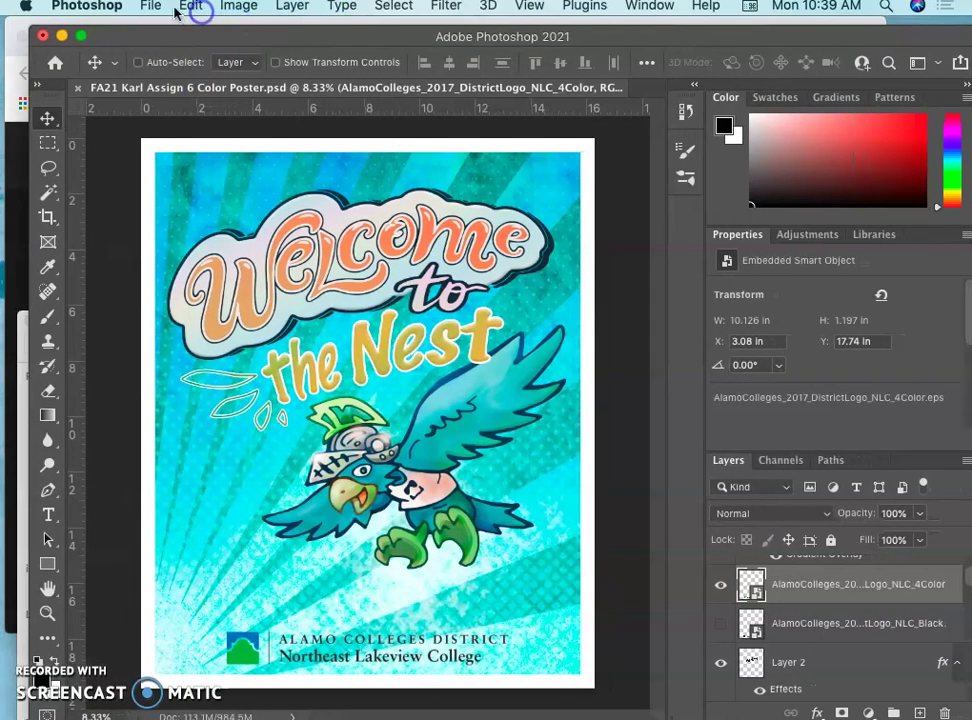
# Save the poster document
pyautogui.click(150, 6)
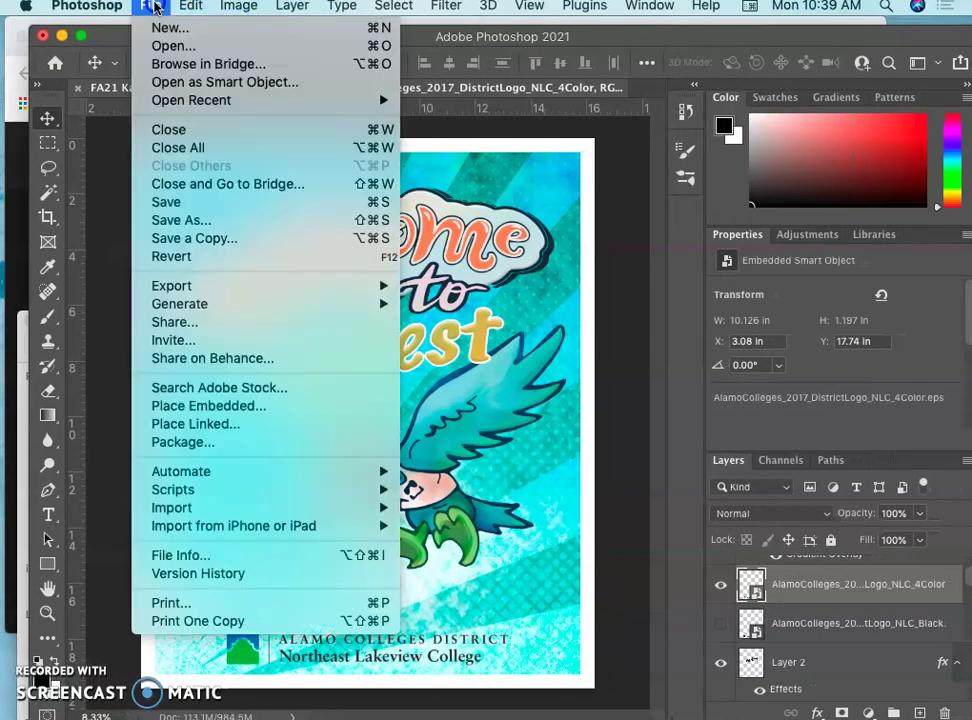
pyautogui.click(172, 204)
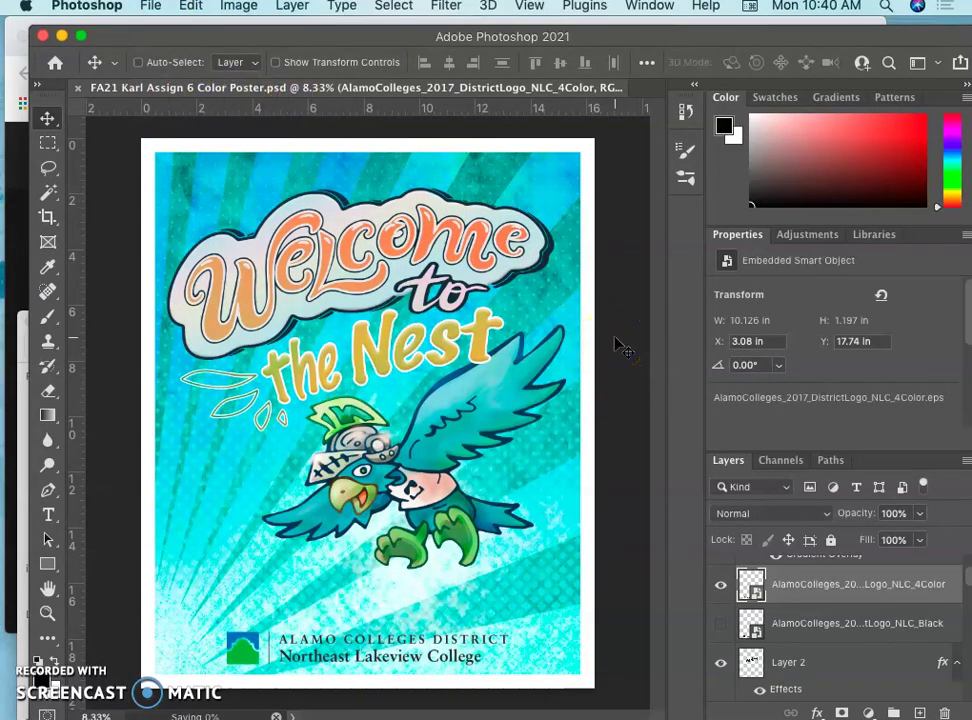
pyautogui.moveTo(620, 345)
pyautogui.mouseDown()
pyautogui.moveTo(514, 148)
pyautogui.moveTo(542, 174)
pyautogui.moveTo(395, 455)
pyautogui.mouseUp()
pyautogui.moveTo(617, 415); pyautogui.dragTo(535, 275)
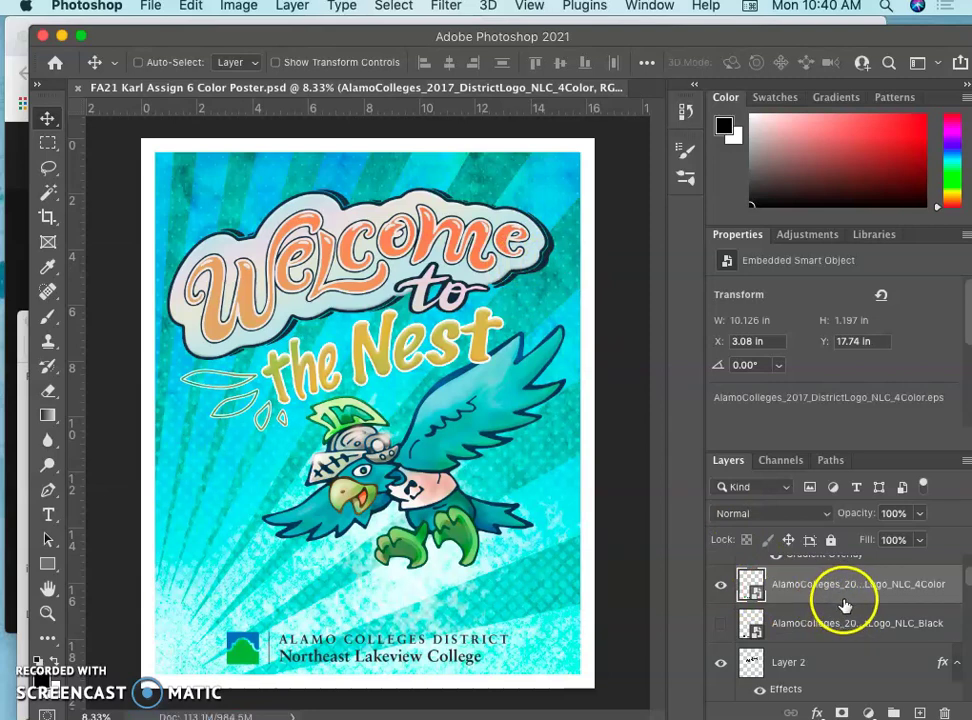
# Merge a copy of all visible layers into a new layer above Layer 4, keeping the original layers
pyautogui.scroll(3, 845, 603)
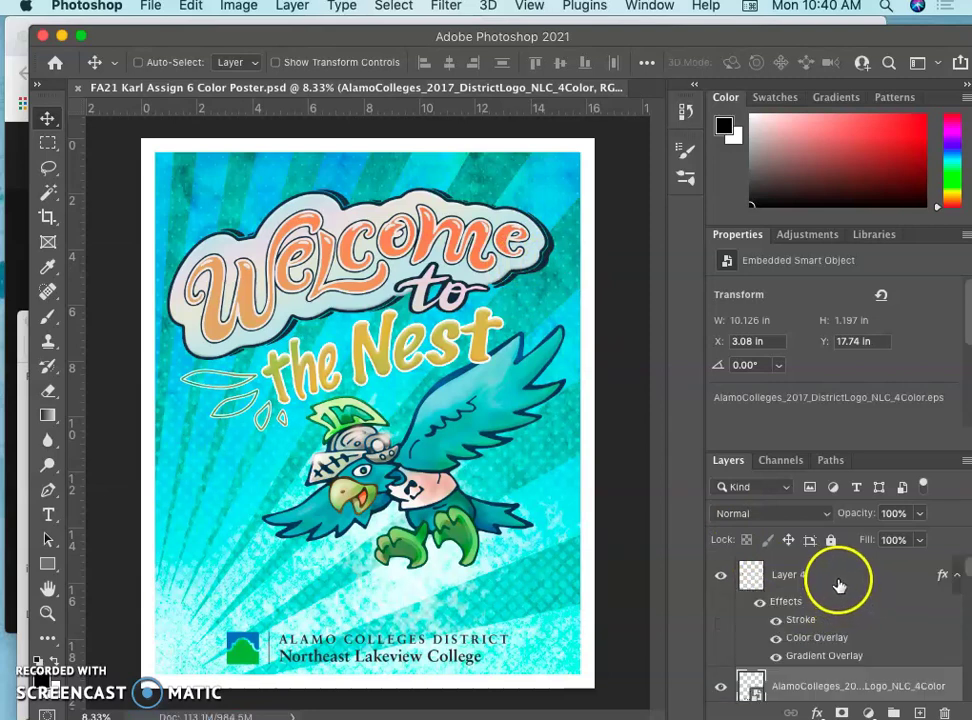
pyautogui.click(826, 576)
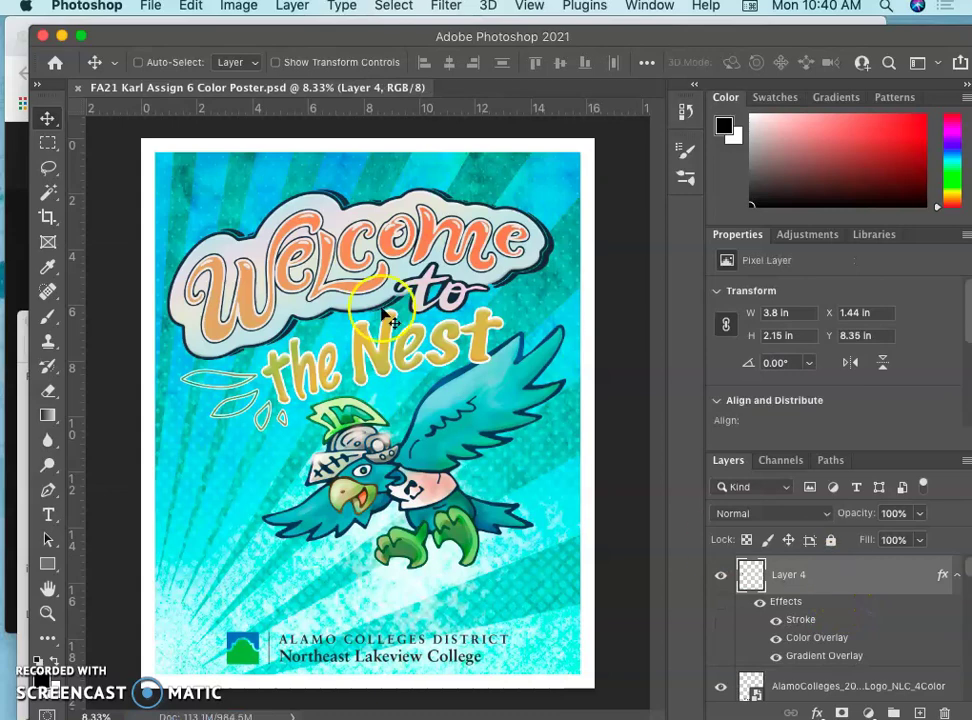
pyautogui.moveTo(425, 37); pyautogui.dragTo(405, 31)
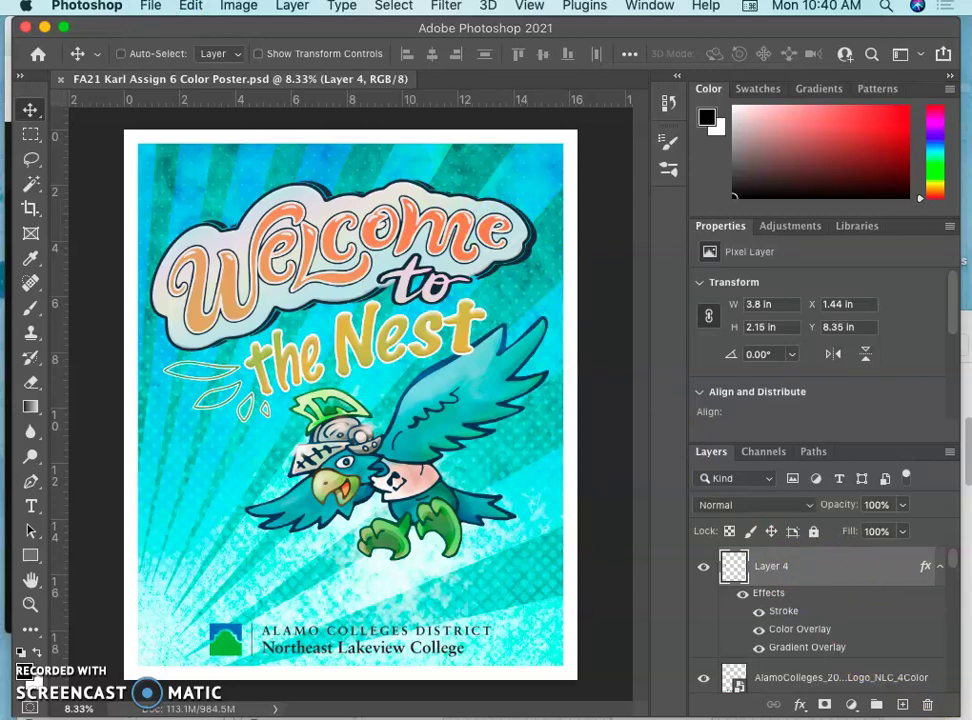
pyautogui.click(238, 6)
pyautogui.click(238, 6)
pyautogui.click(280, 6)
pyautogui.click(278, 7)
pyautogui.click(838, 578)
pyautogui.click(305, 7)
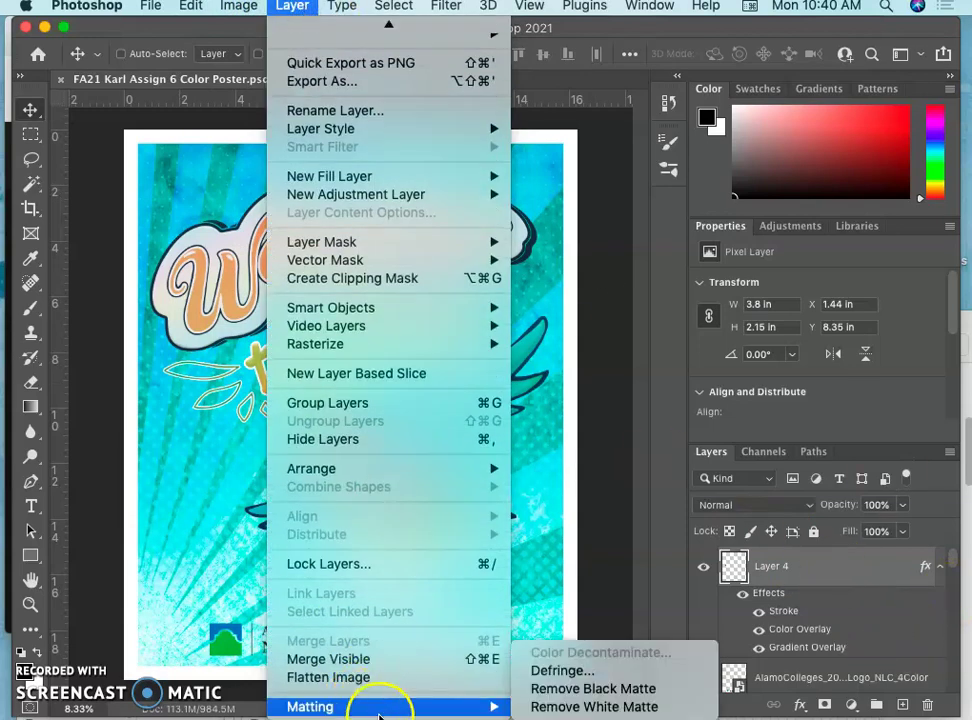
pyautogui.click(343, 660)
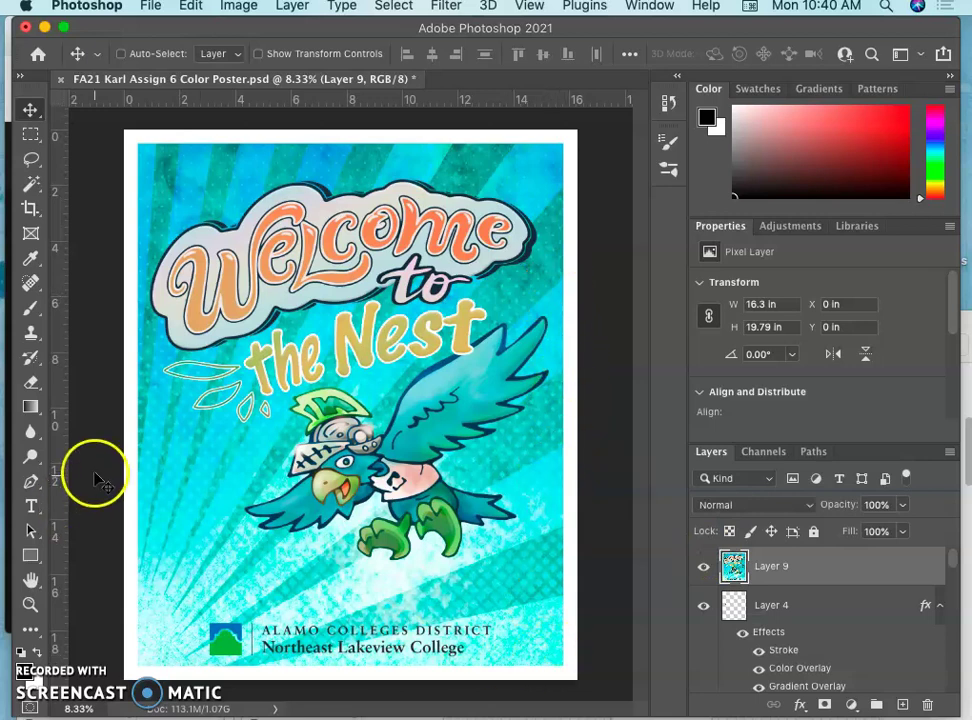
# Turn on Contiguous for the Magic Wand and select the merged layer's white border at tolerance 32, then inspect the selection's lower edge
pyautogui.click(31, 184)
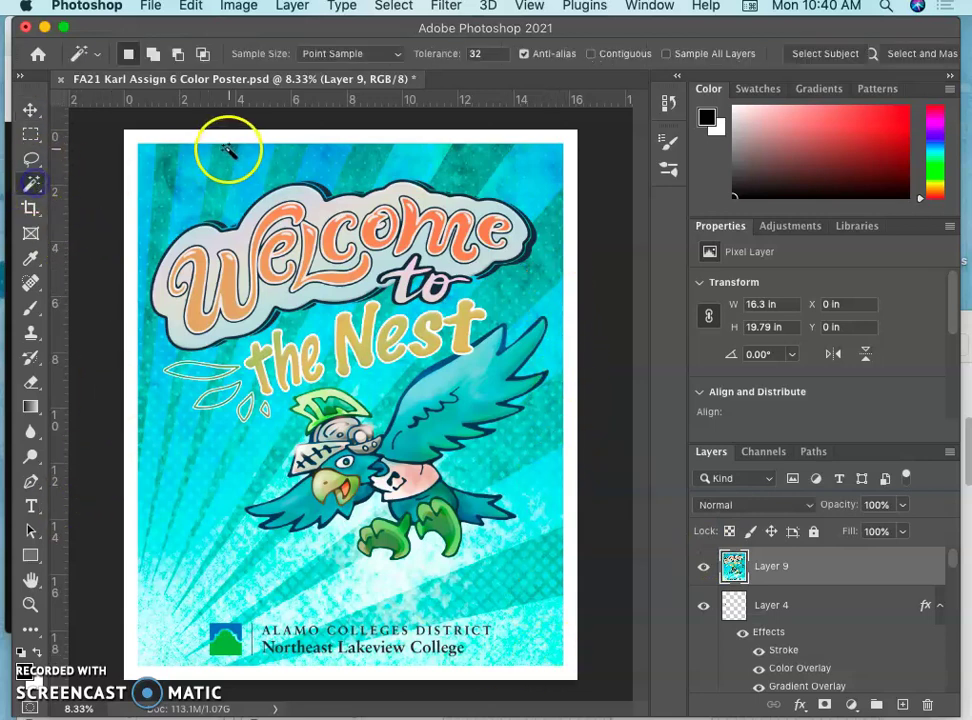
pyautogui.click(590, 54)
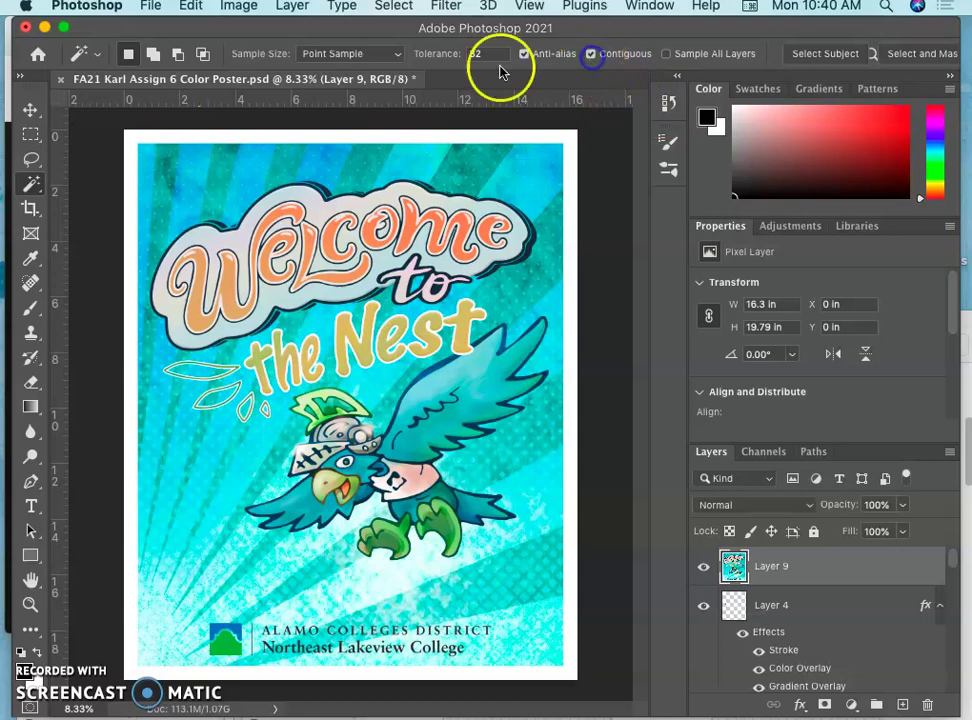
pyautogui.click(571, 152)
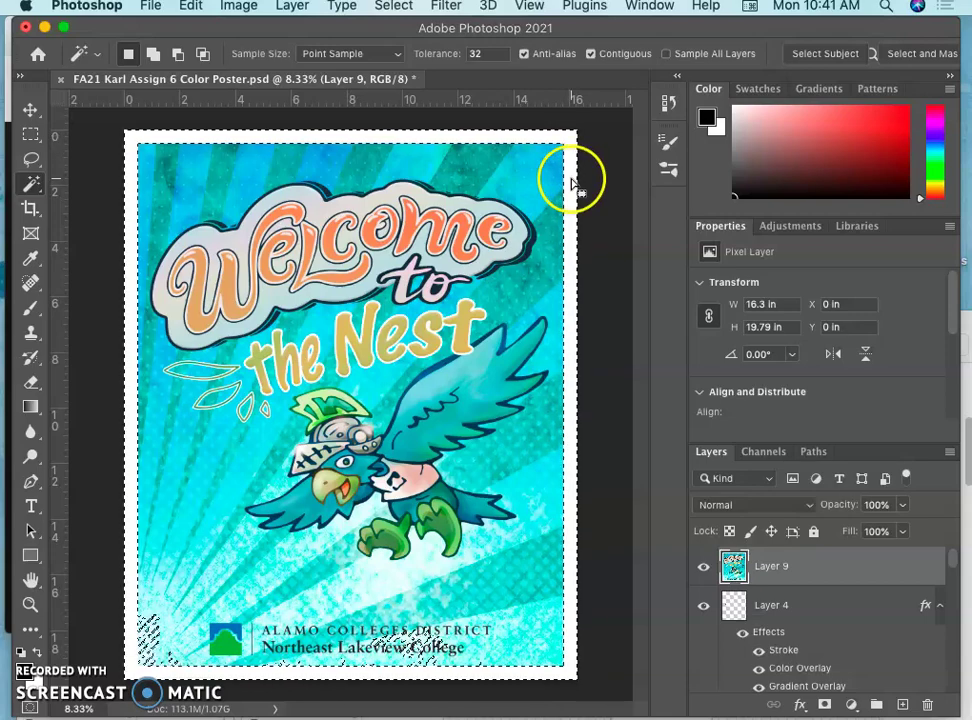
pyautogui.press('super+plus')
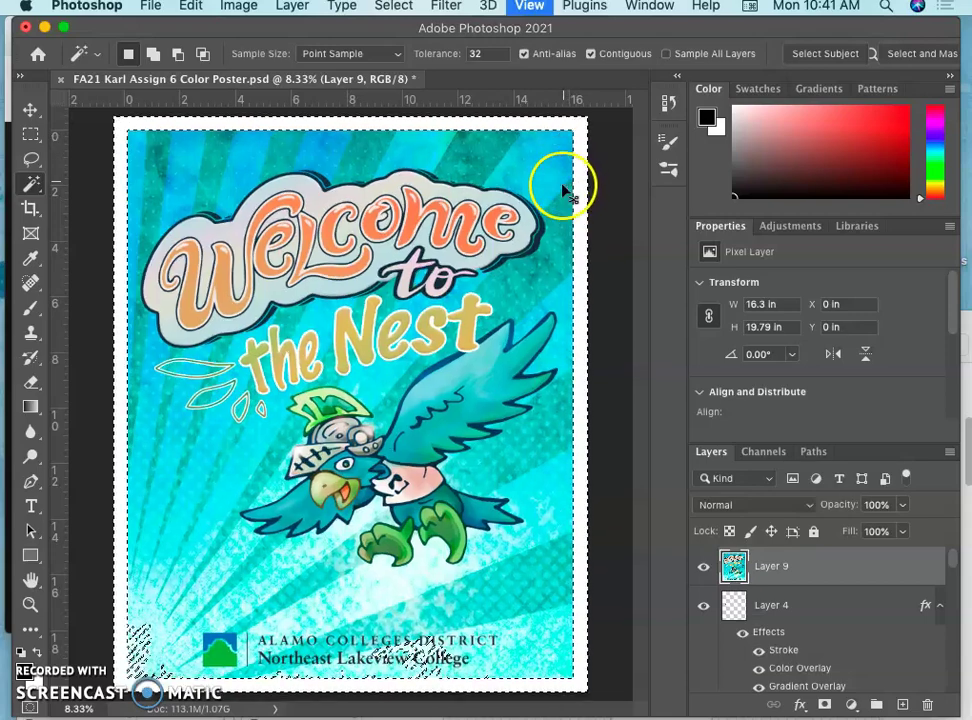
pyautogui.scroll(-10, 471, 312)
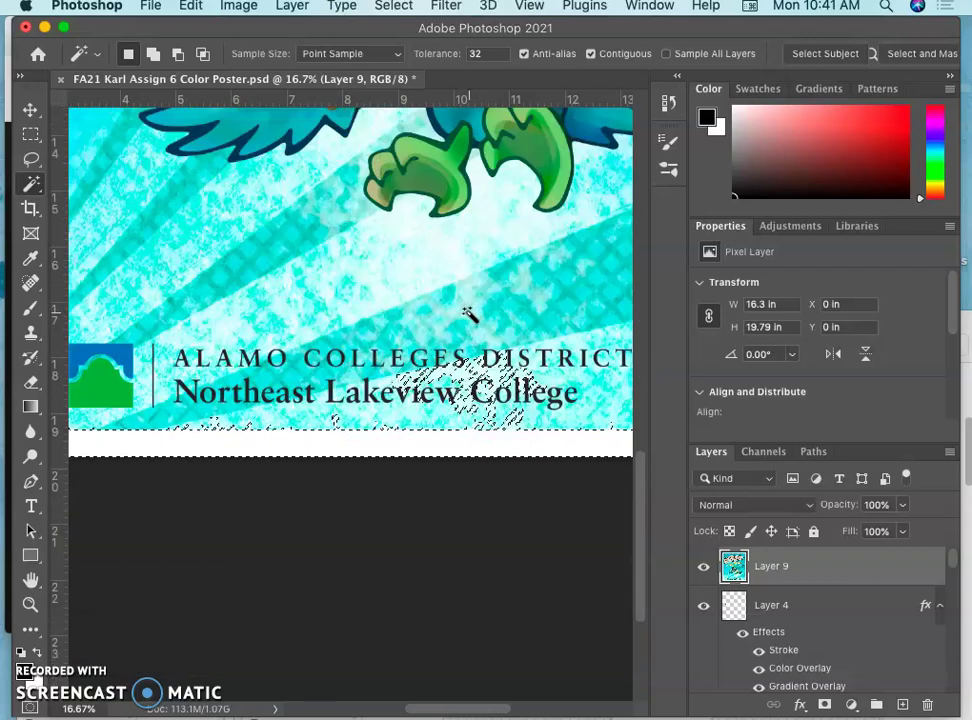
pyautogui.press('super+plus')
pyautogui.press('super+plus')
pyautogui.hscroll(-10, 450, 338)
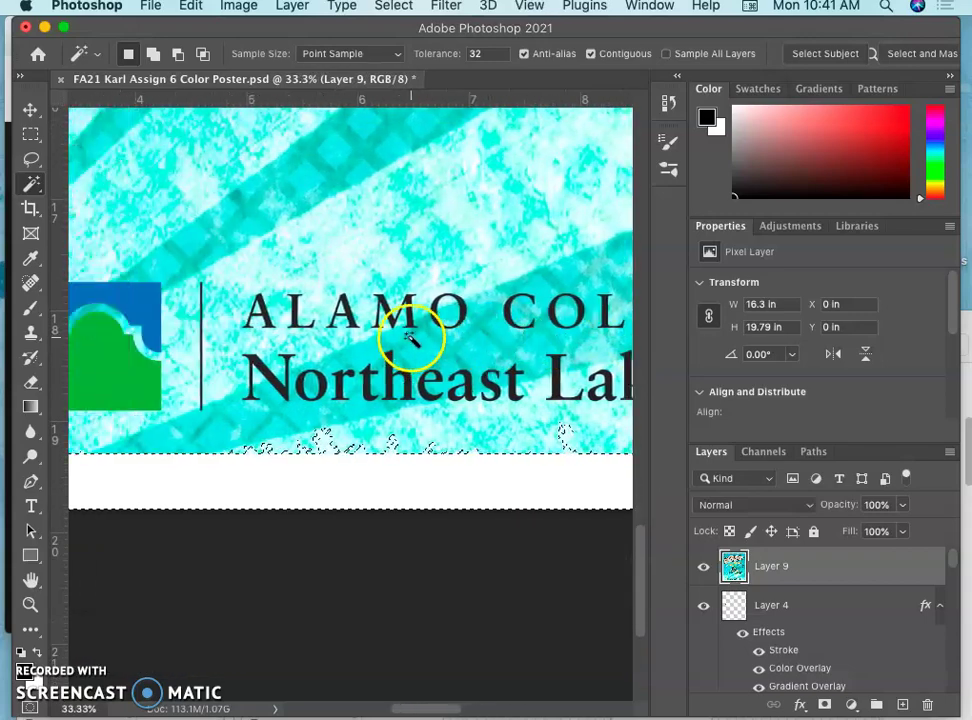
# Set the Magic Wand tolerance to 12 and reselect the white border around the poster
pyautogui.click(489, 55)
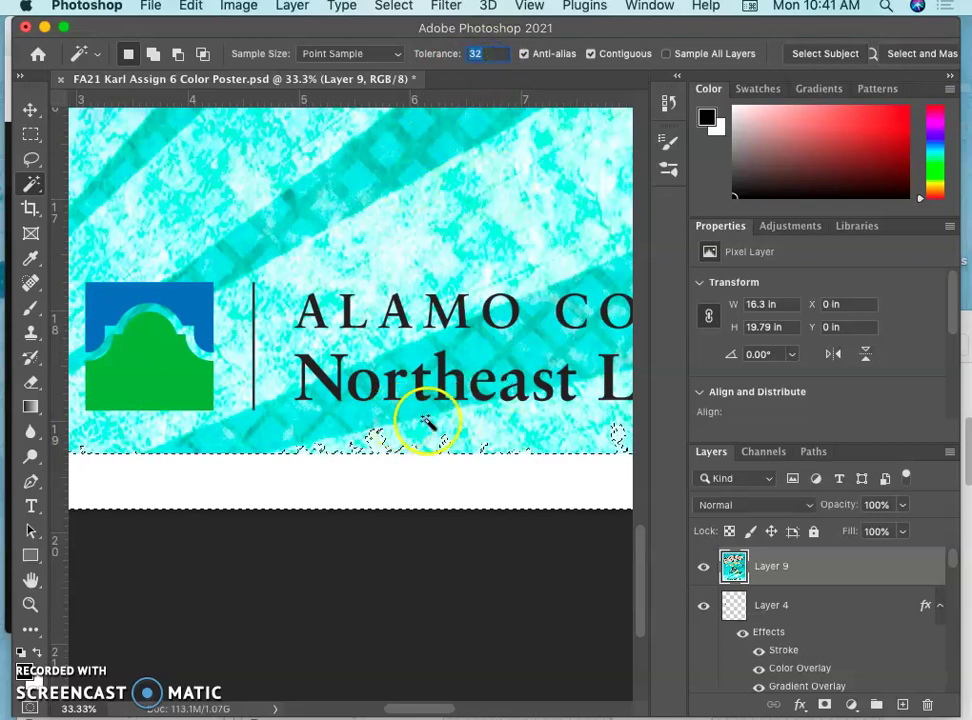
pyautogui.write('1')
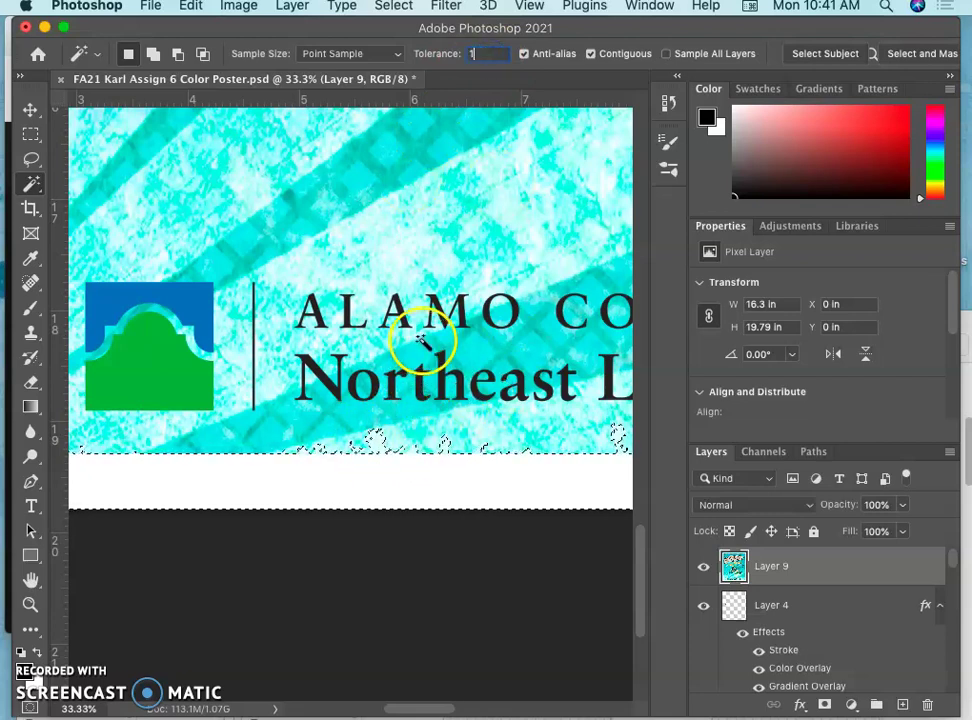
pyautogui.write('2')
pyautogui.click(379, 490)
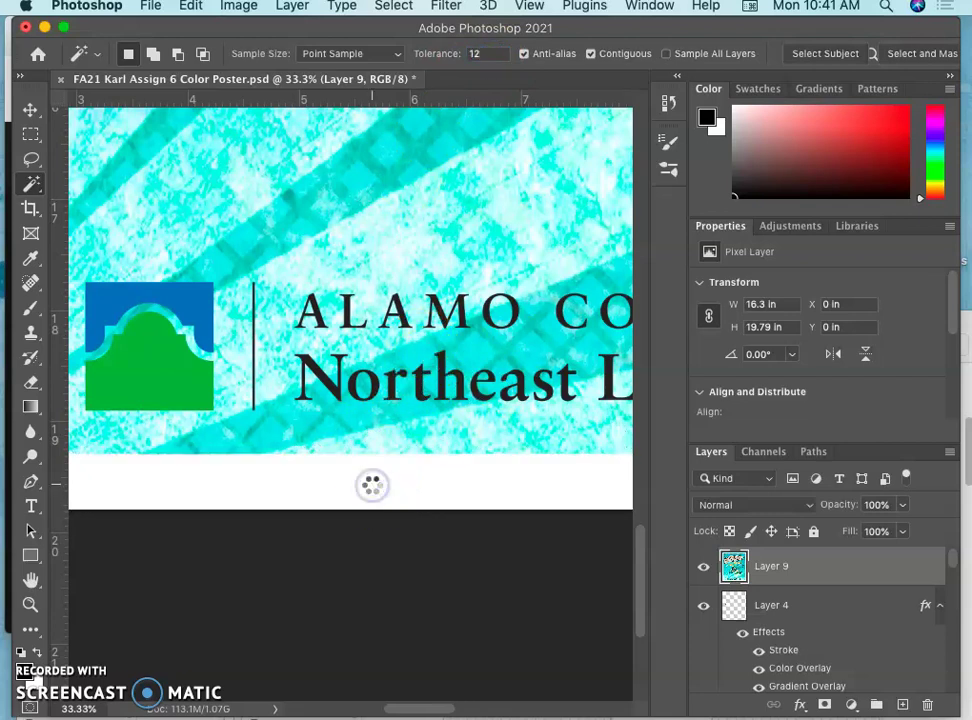
# Check the border selection along the lower edge, copy the selected border to its own layer, and hide the merged poster layer
pyautogui.hscroll(10, 380, 488)
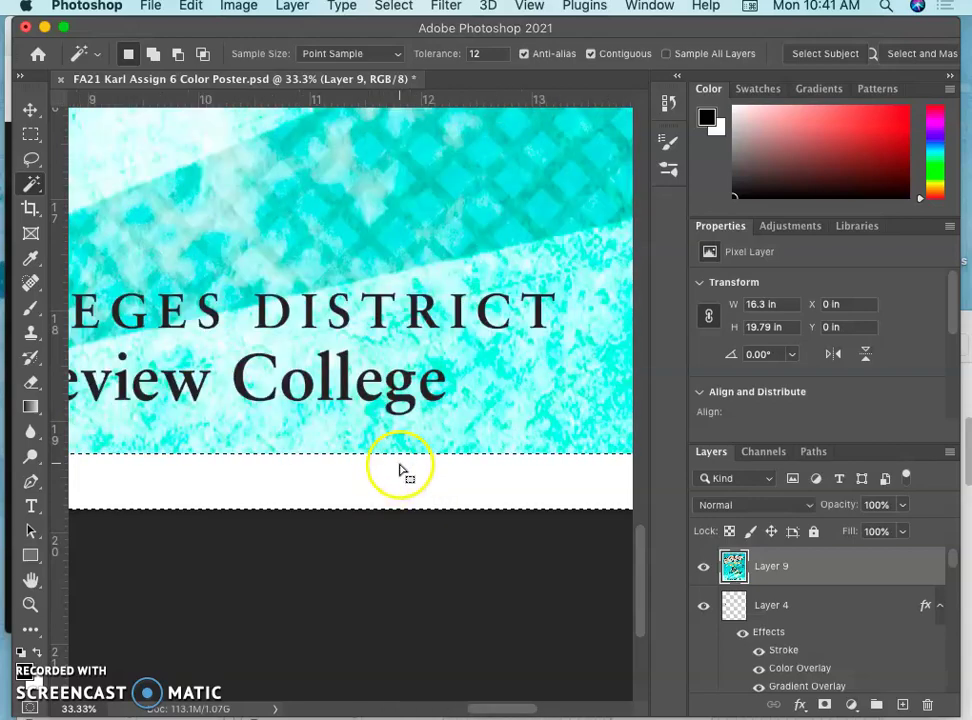
pyautogui.hscroll(-15, 400, 465)
pyautogui.hscroll(-6, 397, 470)
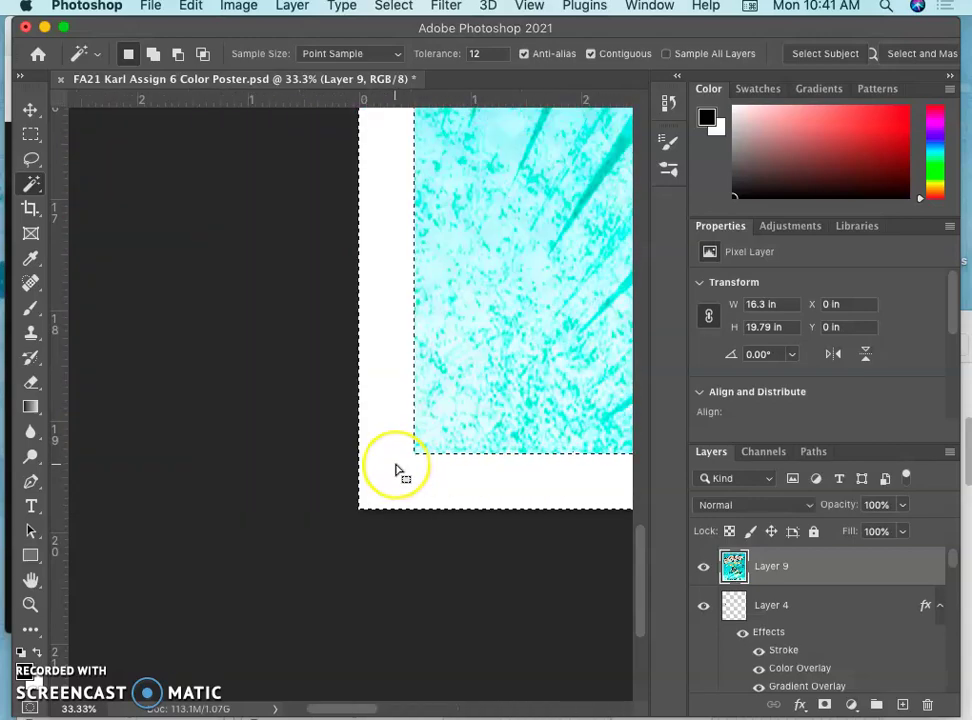
pyautogui.hscroll(4, 397, 470)
pyautogui.press('super+j')
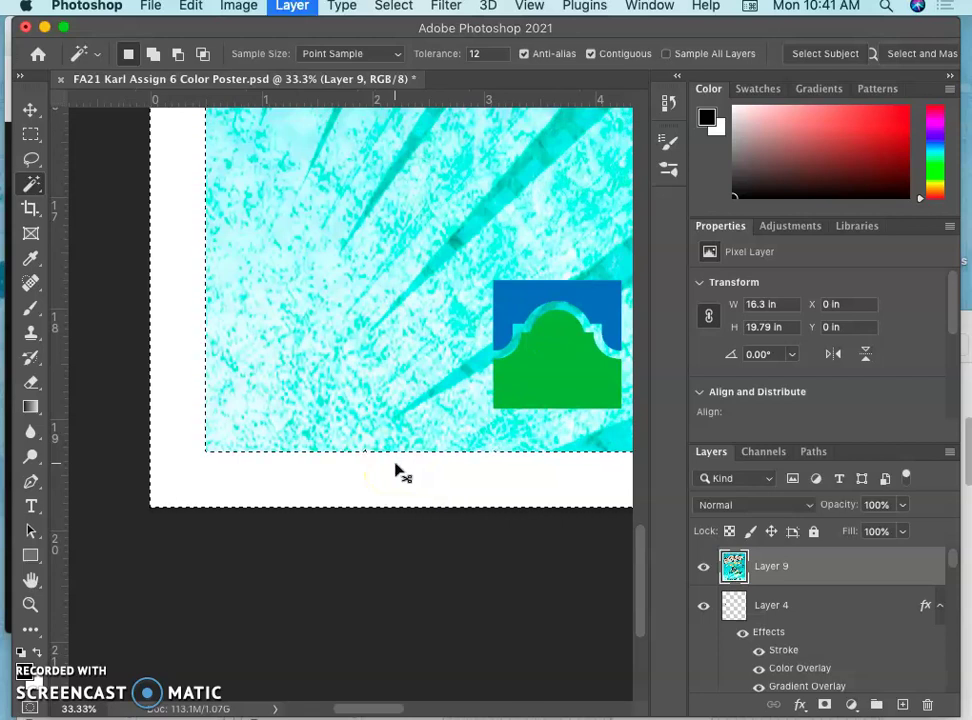
pyautogui.click(704, 607)
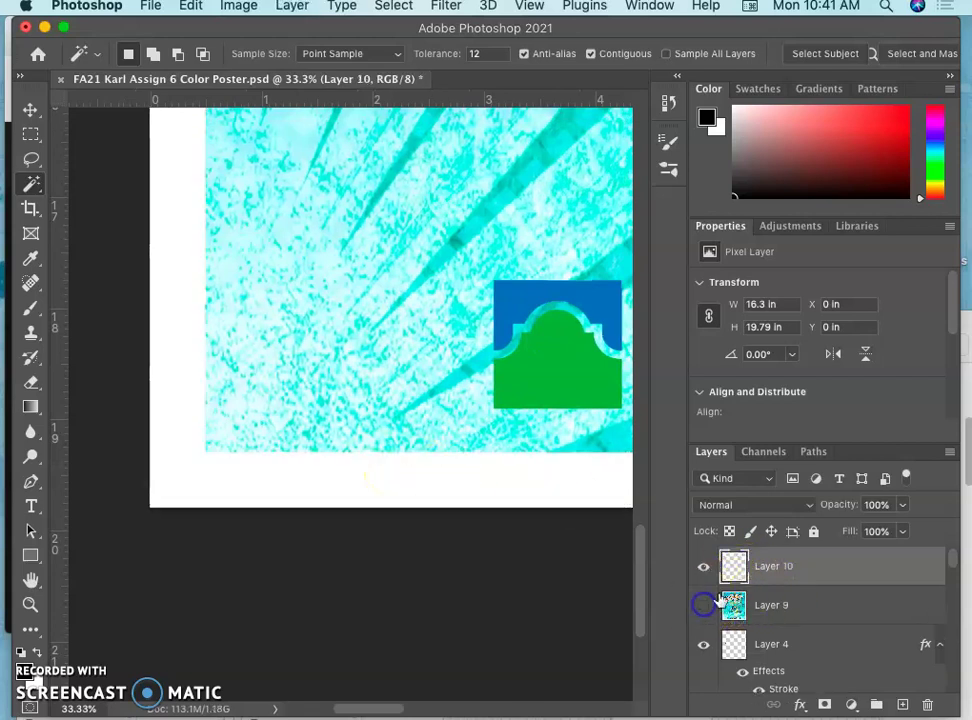